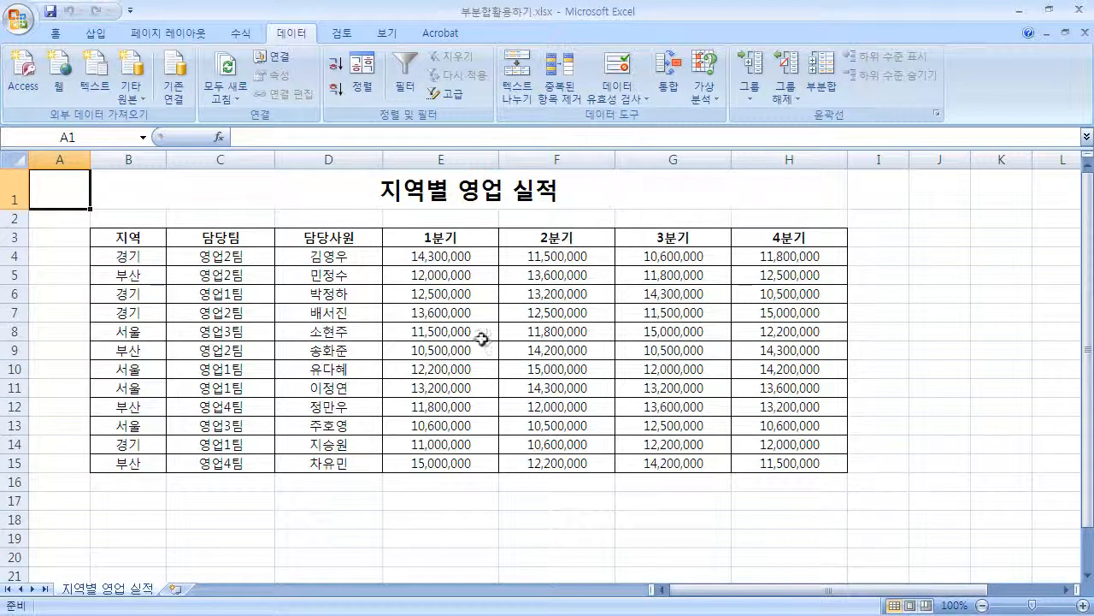
# Step: Examine the regional sales table B3:H15, its 지역, 담당팀 and 담당사원 columns, and the quarterly figures
pyautogui.moveTo(136, 239); pyautogui.dragTo(803, 463)
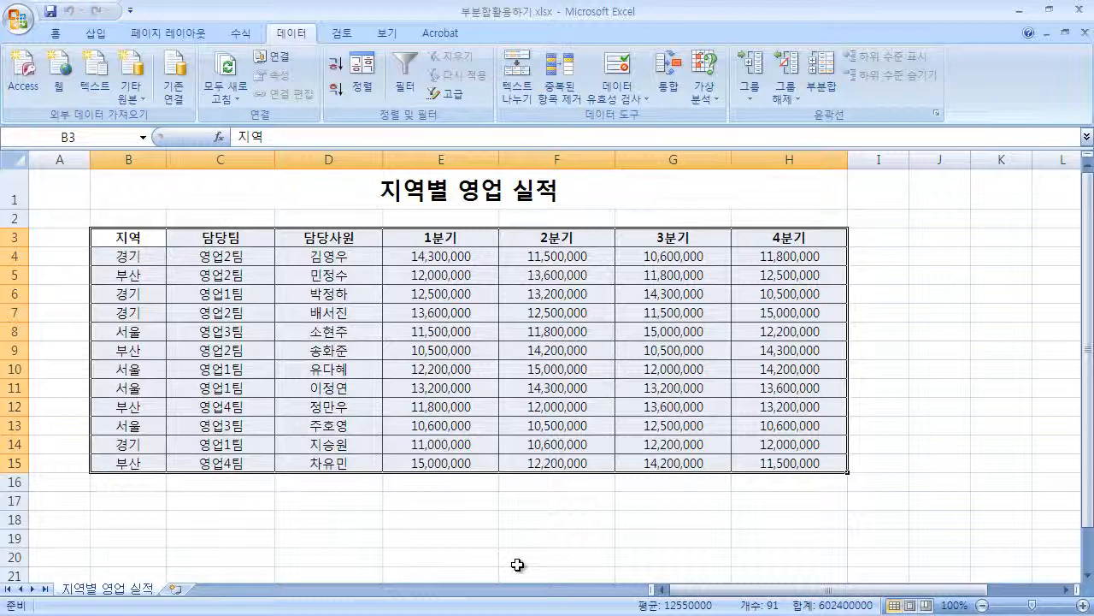
pyautogui.click(891, 497)
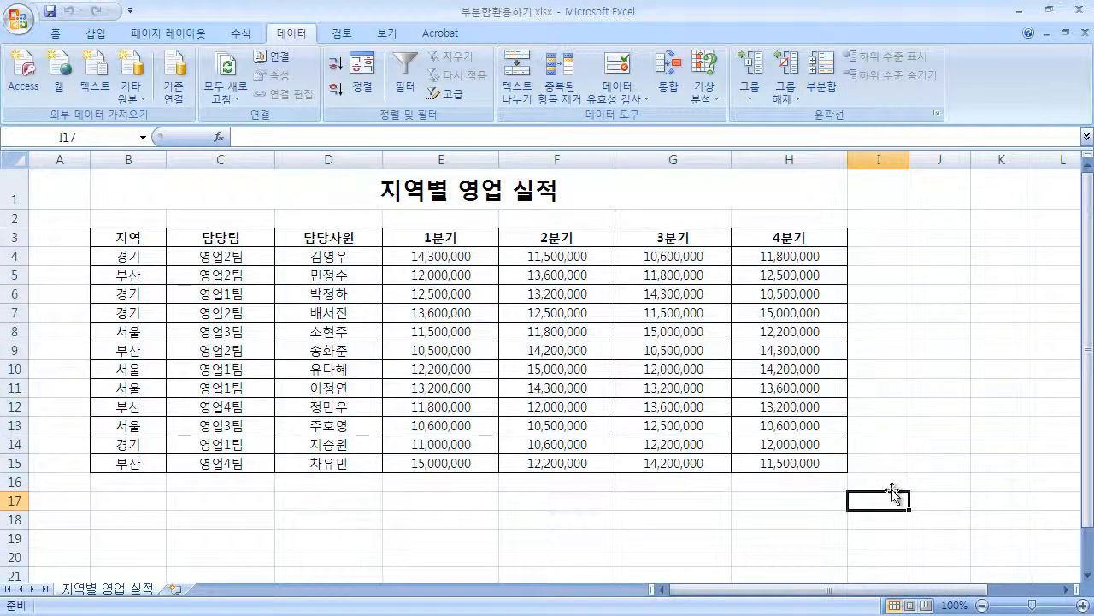
pyautogui.click(891, 484)
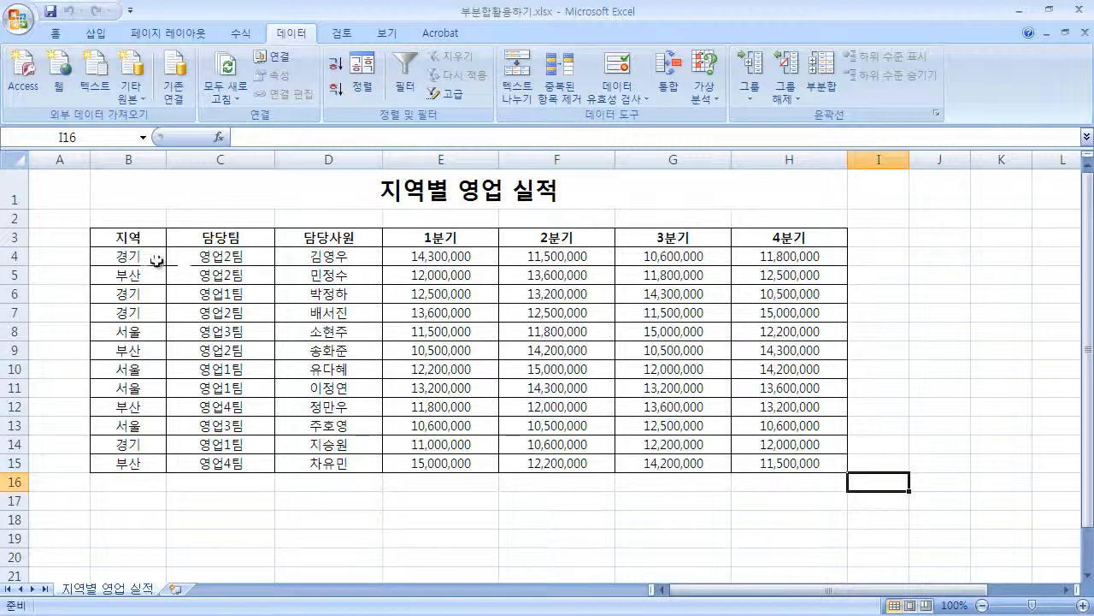
pyautogui.click(137, 236)
pyautogui.click(147, 254)
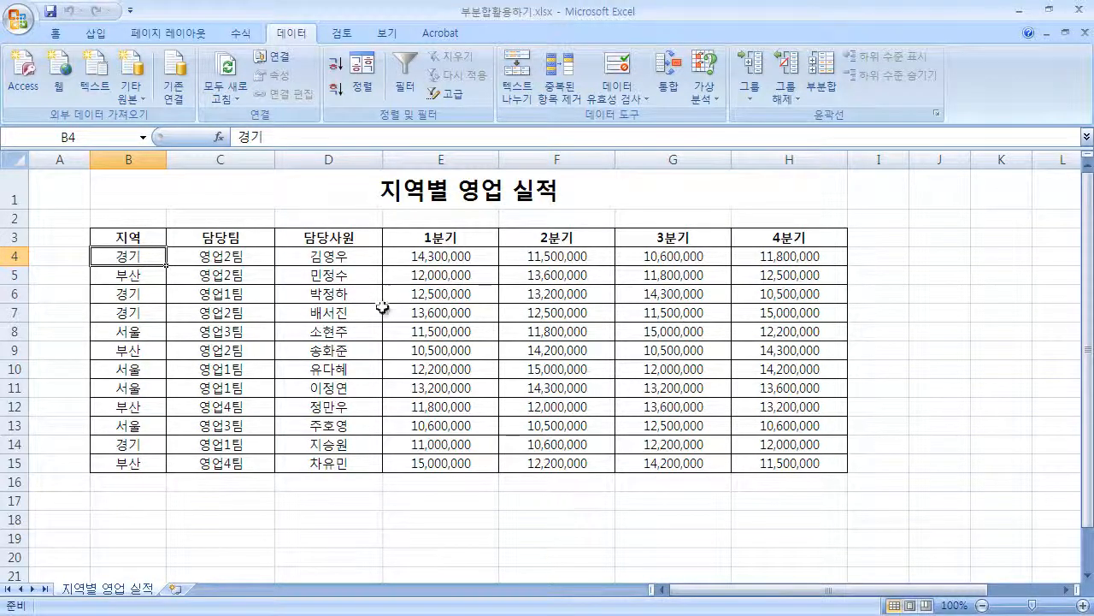
pyautogui.click(152, 238)
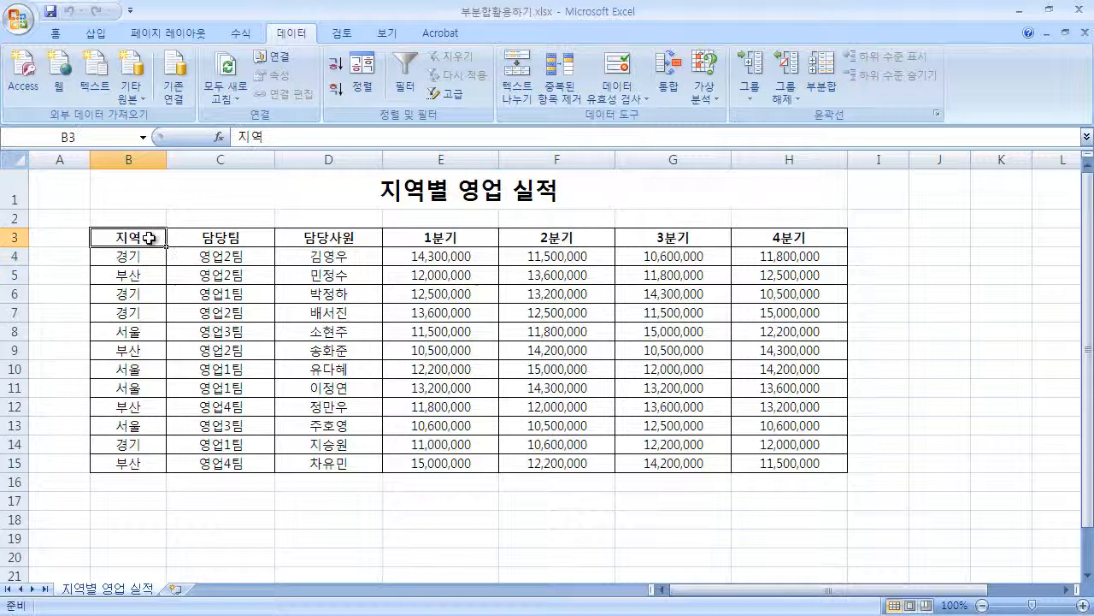
pyautogui.click(223, 237)
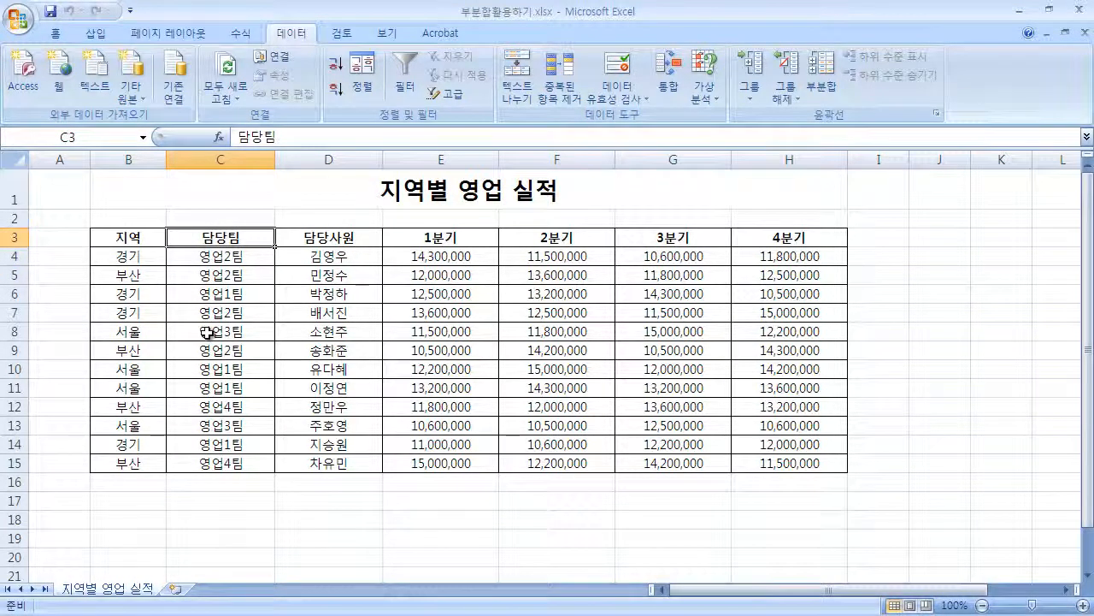
pyautogui.click(342, 237)
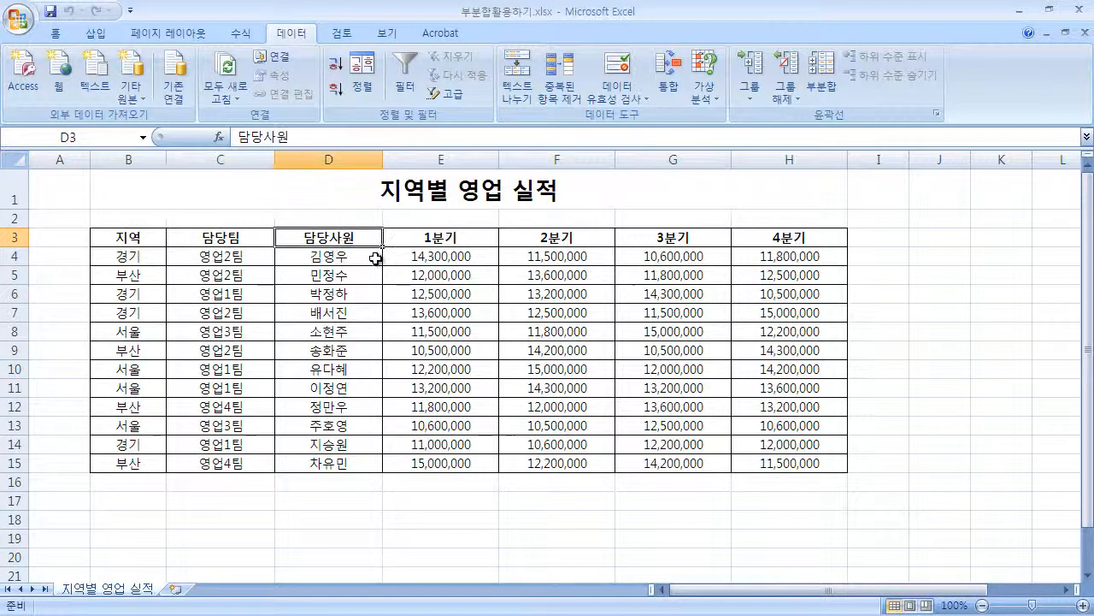
pyautogui.click(373, 255)
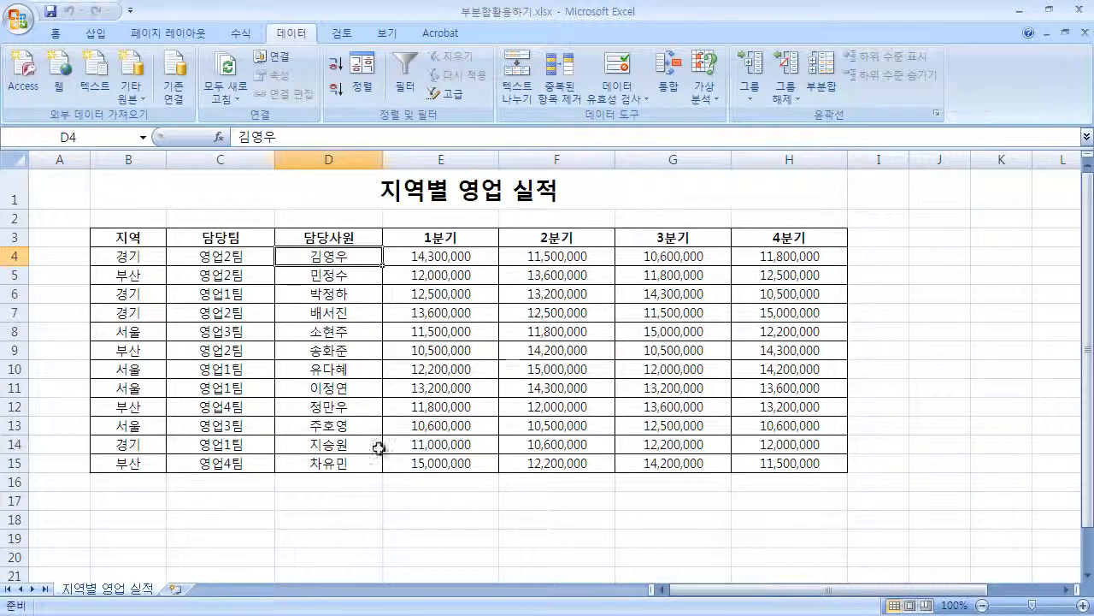
pyautogui.click(472, 260)
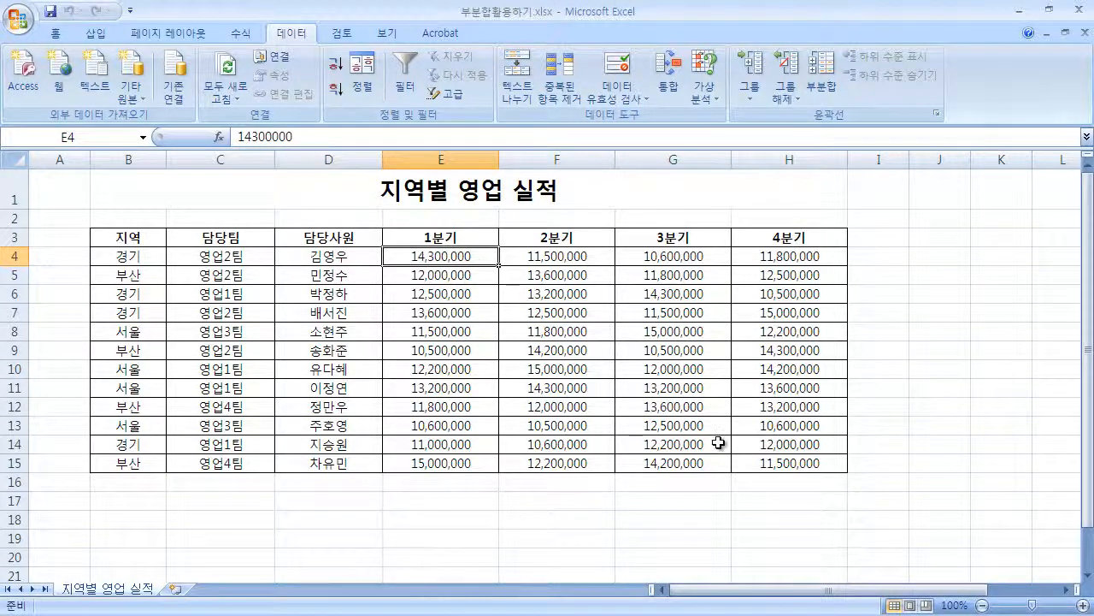
pyautogui.click(147, 256)
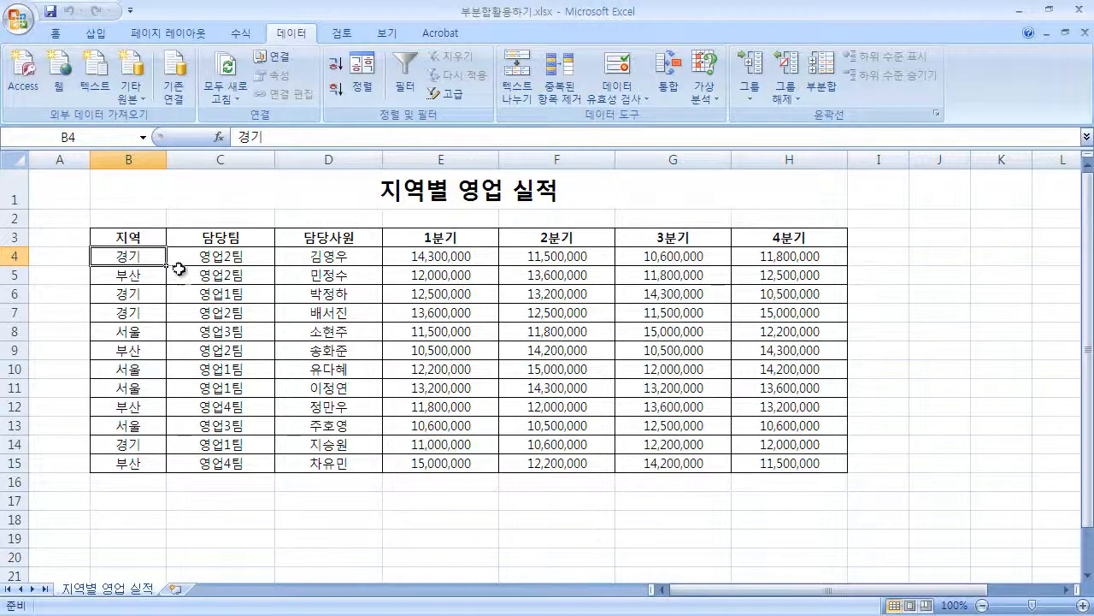
# Step: Sort the sales table by the 지역 column values in ascending order
pyautogui.click(148, 239)
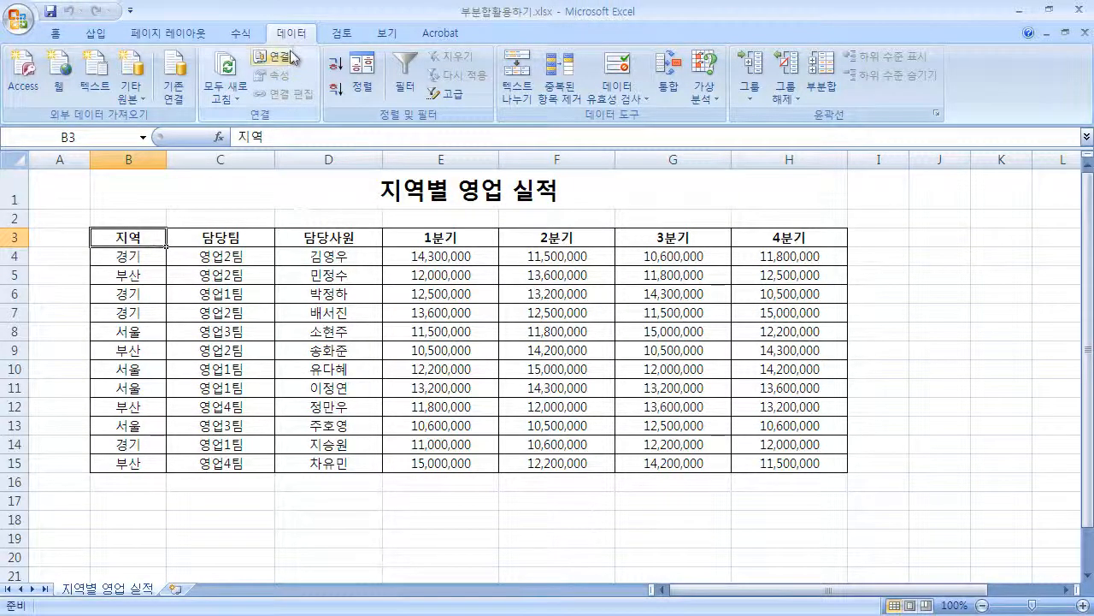
pyautogui.click(370, 96)
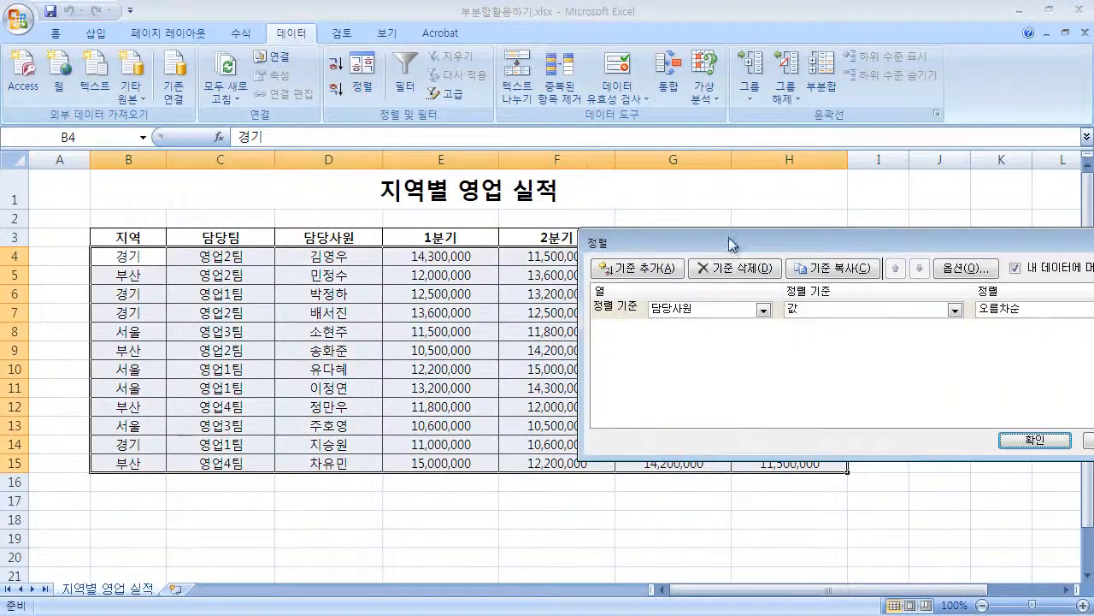
pyautogui.moveTo(730, 239); pyautogui.dragTo(473, 216)
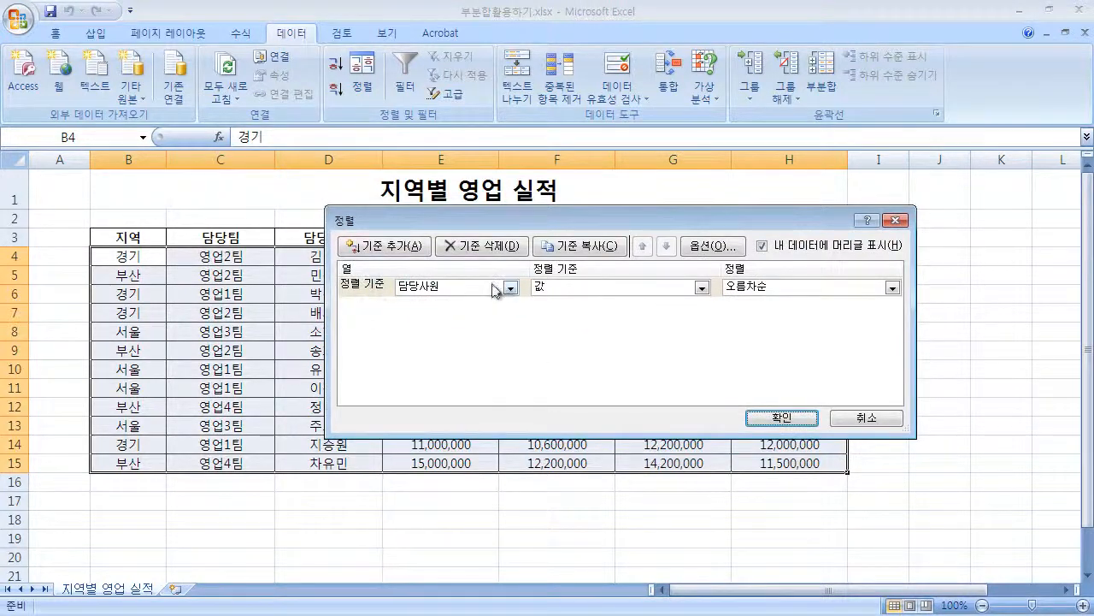
pyautogui.click(510, 289)
pyautogui.click(409, 302)
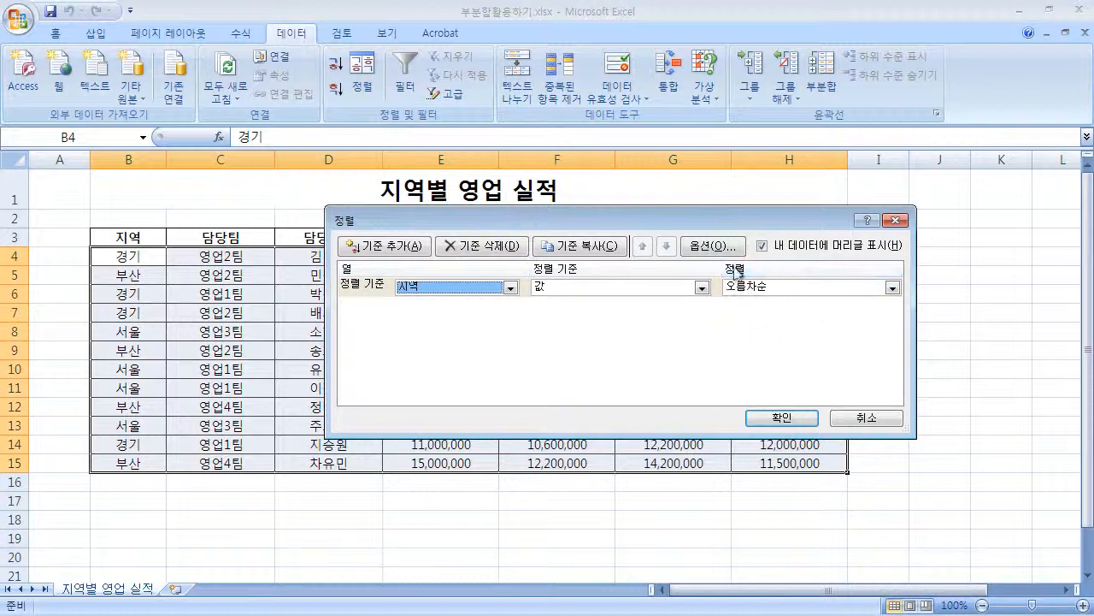
pyautogui.click(810, 419)
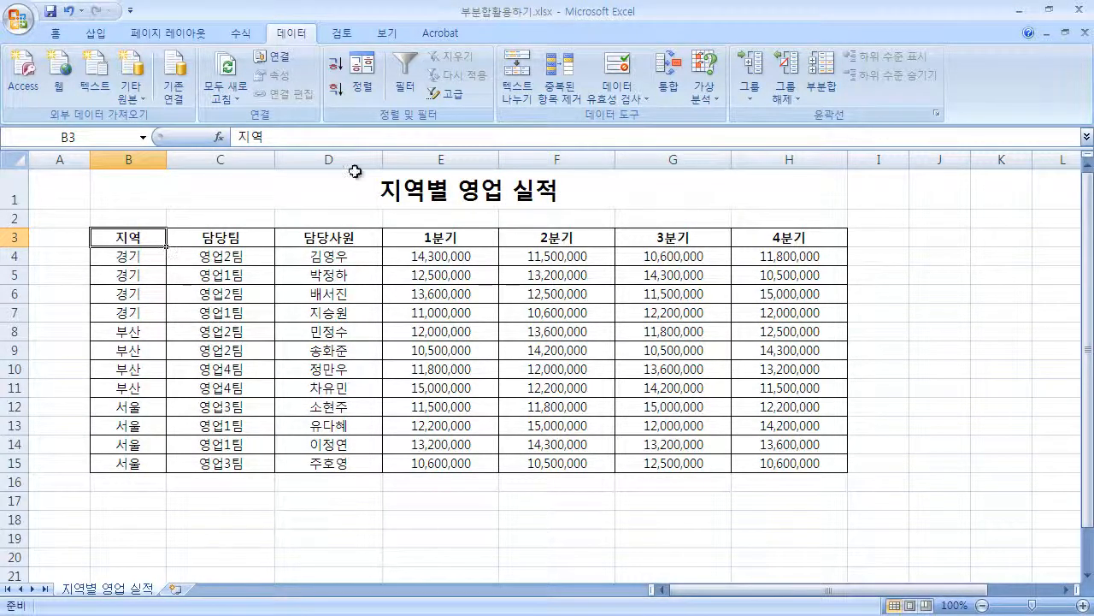
# Step: Add 담당팀 in ascending order as a second sort level below 지역 and apply the sort
pyautogui.click(363, 83)
pyautogui.moveTo(410, 221); pyautogui.dragTo(523, 224)
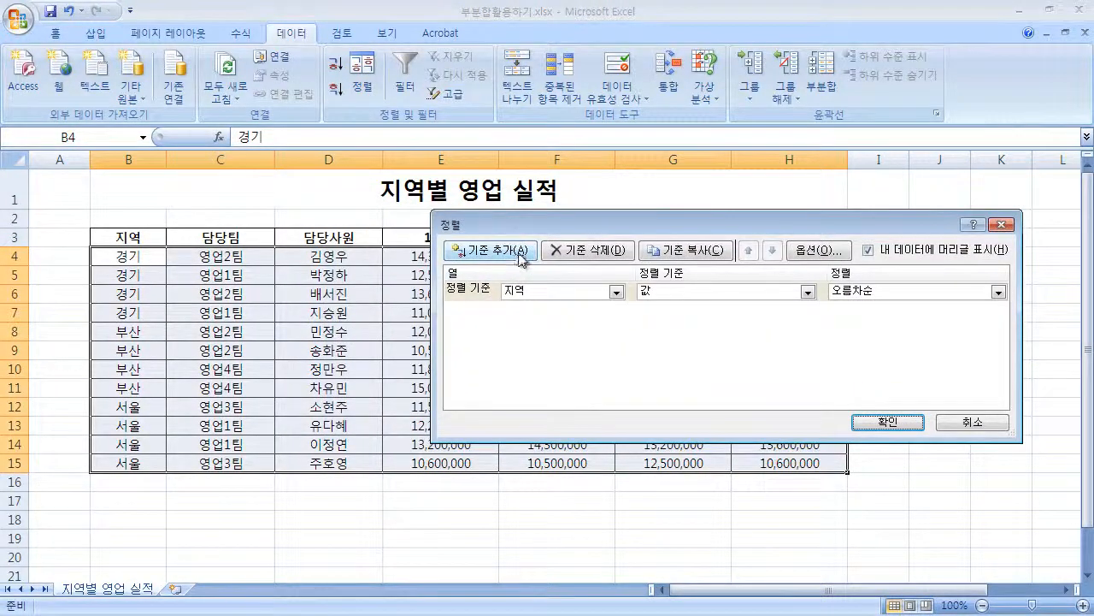
pyautogui.click(521, 253)
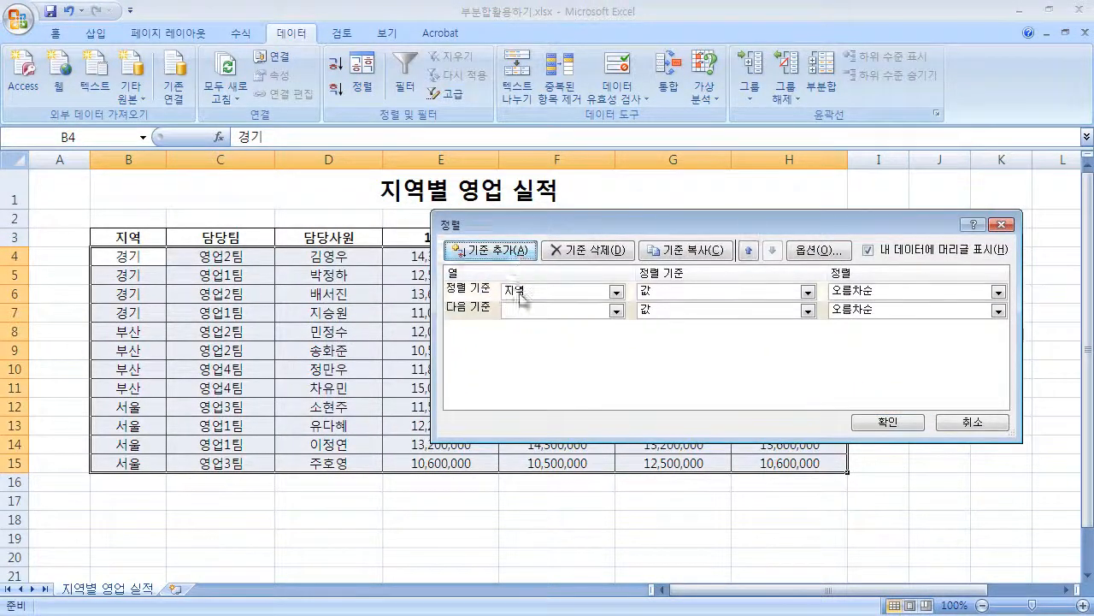
pyautogui.click(617, 311)
pyautogui.click(585, 340)
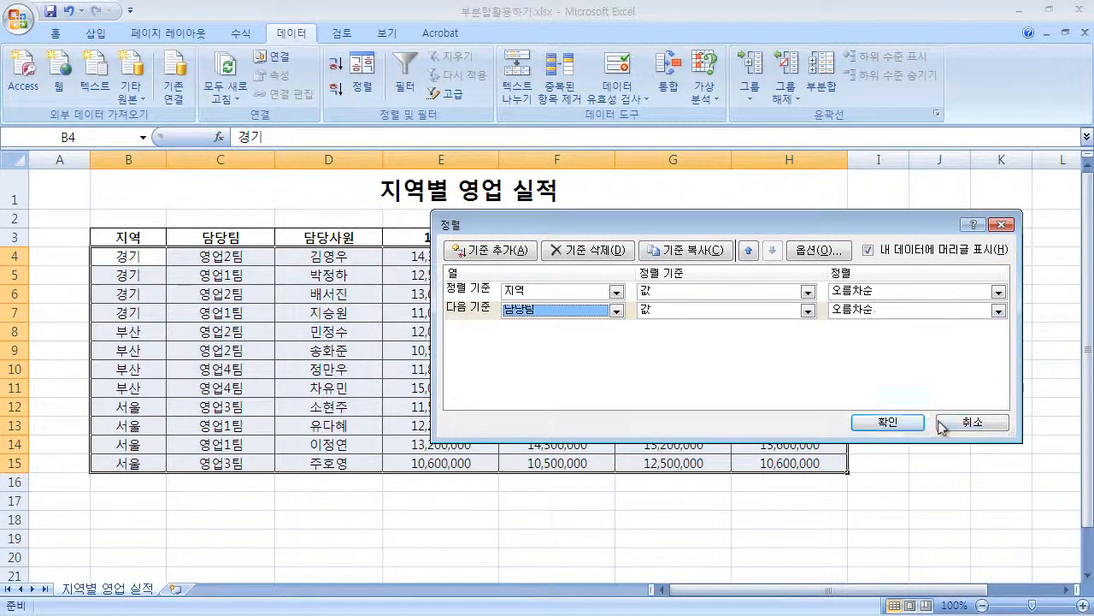
pyautogui.click(908, 422)
# Step: Examine how the rows are grouped by 지역 and, within each region, by 담당팀
pyautogui.click(224, 351)
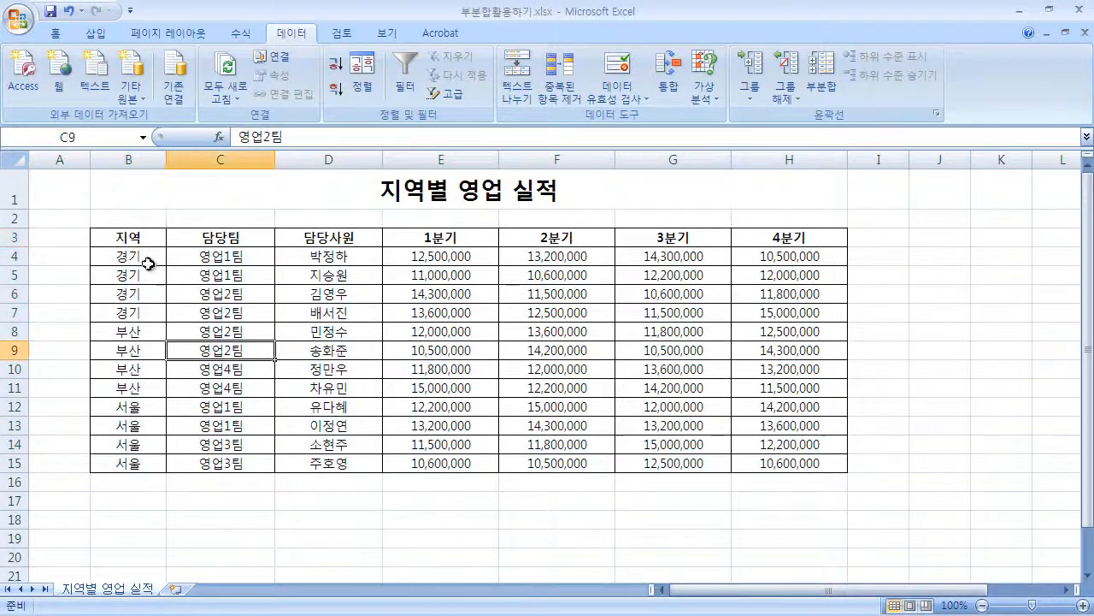
pyautogui.moveTo(149, 263); pyautogui.dragTo(151, 383)
pyautogui.click(240, 329)
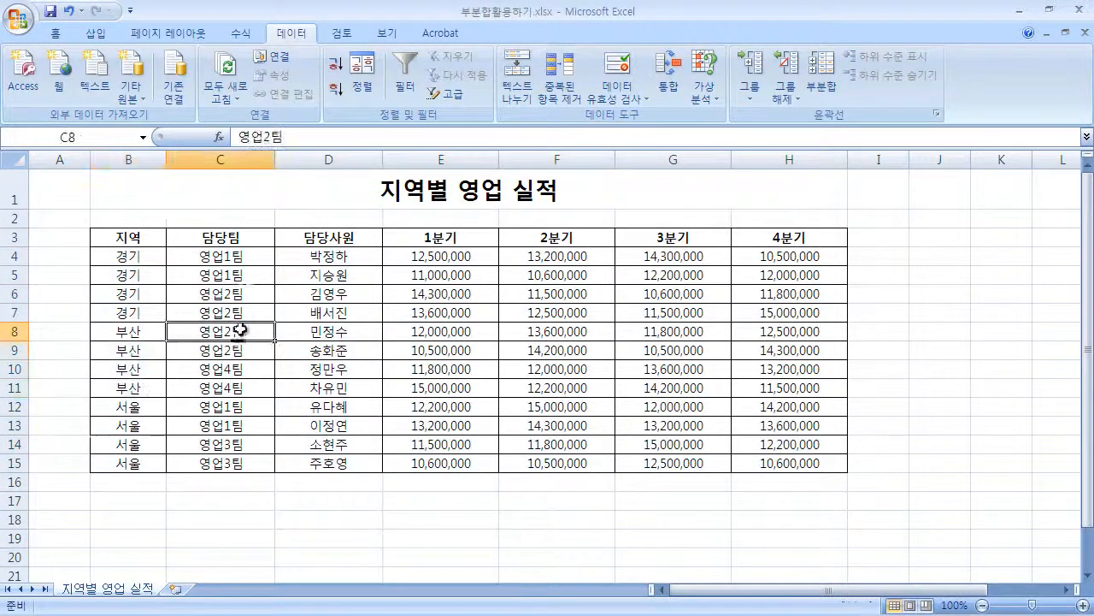
pyautogui.moveTo(251, 256); pyautogui.dragTo(247, 352)
pyautogui.click(141, 335)
pyautogui.moveTo(258, 370); pyautogui.dragTo(262, 387)
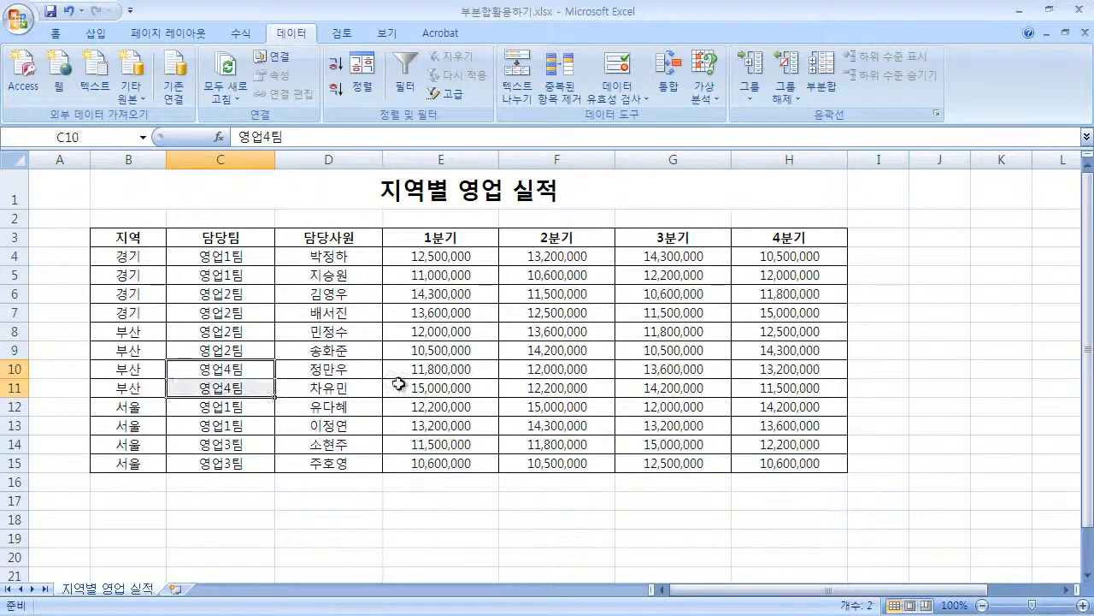
pyautogui.click(399, 384)
pyautogui.click(889, 483)
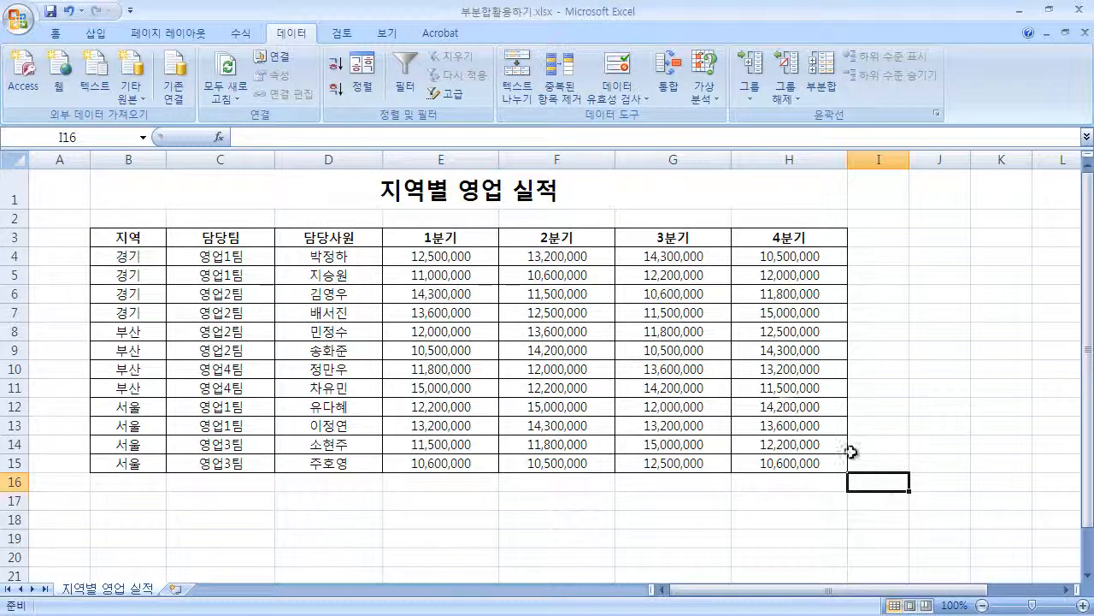
# Step: Start a Subtotal on the sales table, grouped by 지역 and using the 합계 function
pyautogui.click(140, 242)
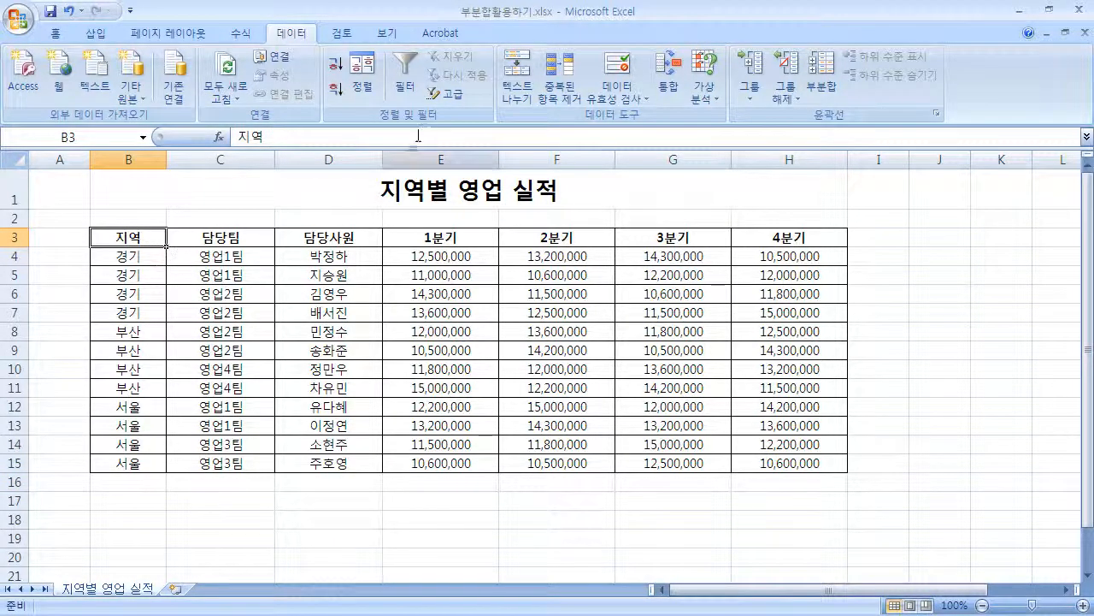
pyautogui.click(834, 102)
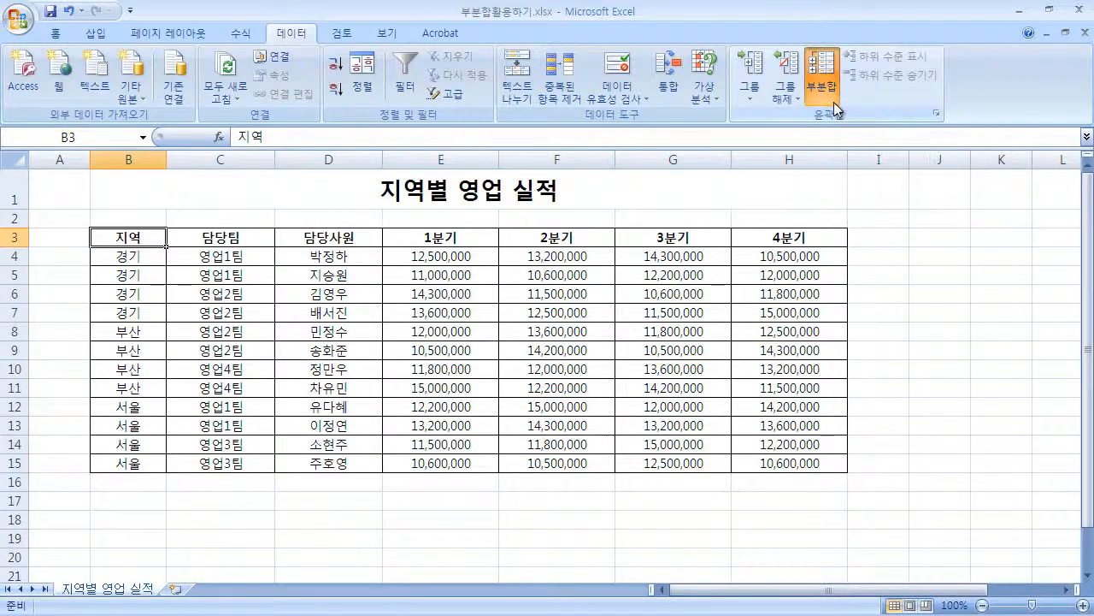
pyautogui.moveTo(689, 197); pyautogui.dragTo(834, 299)
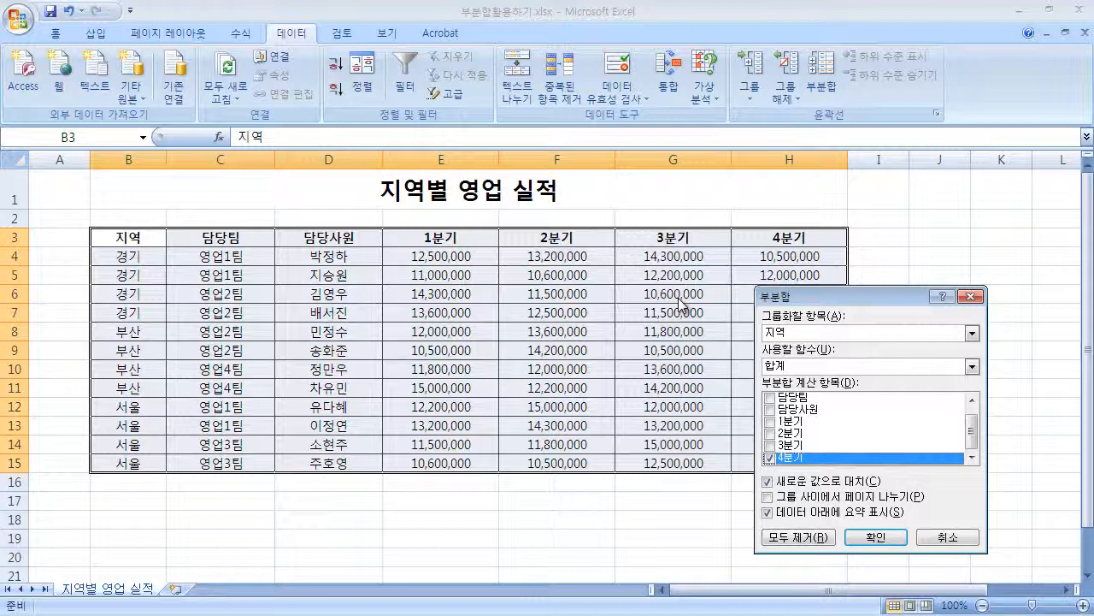
pyautogui.moveTo(821, 296); pyautogui.dragTo(710, 235)
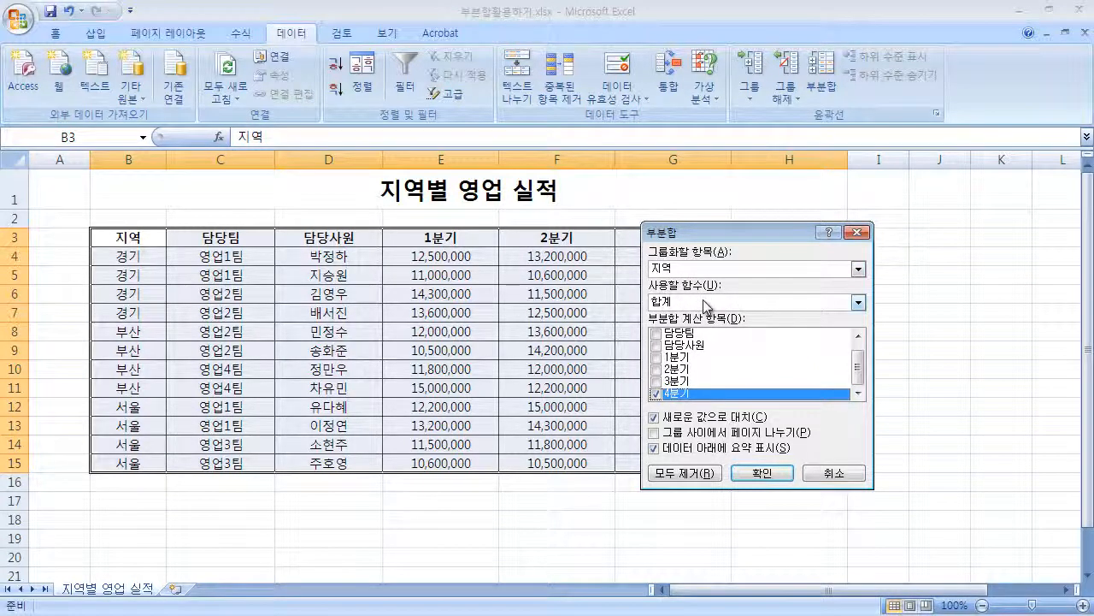
pyautogui.click(859, 302)
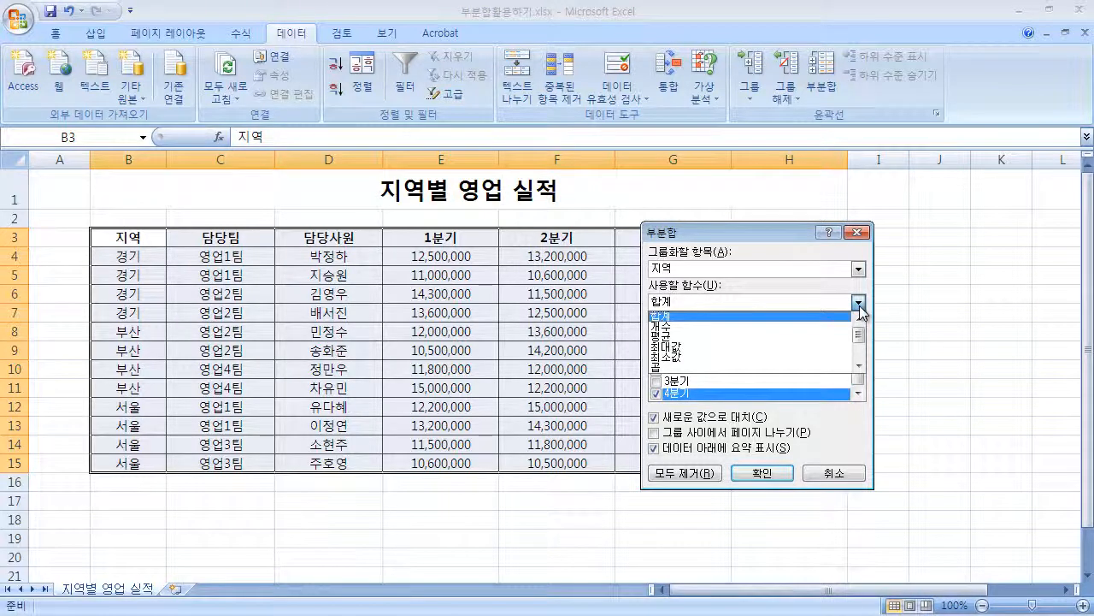
pyautogui.moveTo(861, 340); pyautogui.dragTo(864, 314)
pyautogui.click(864, 287)
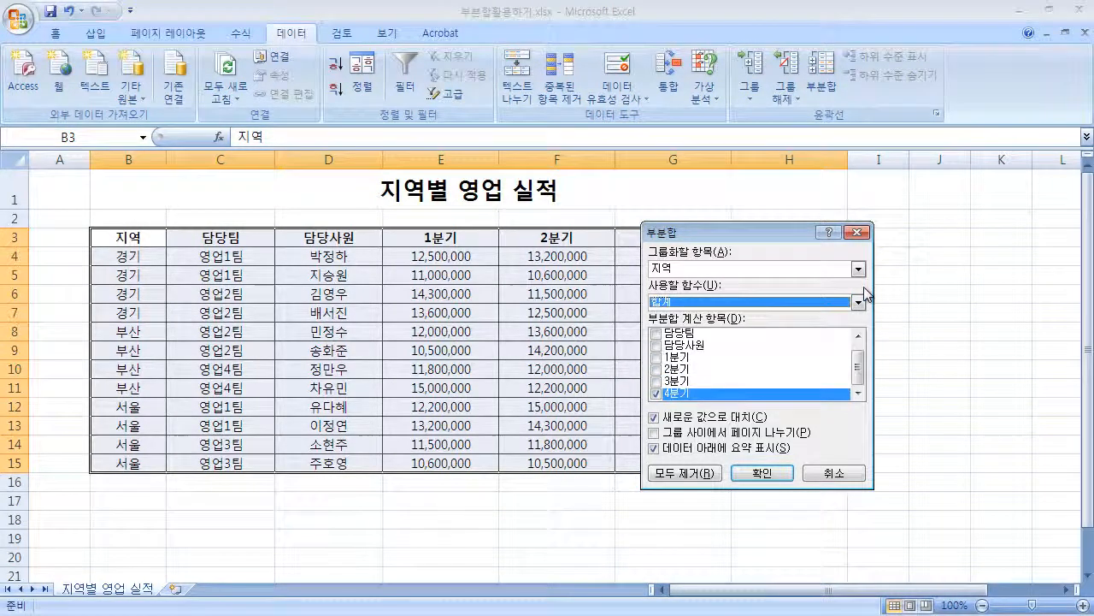
pyautogui.click(707, 303)
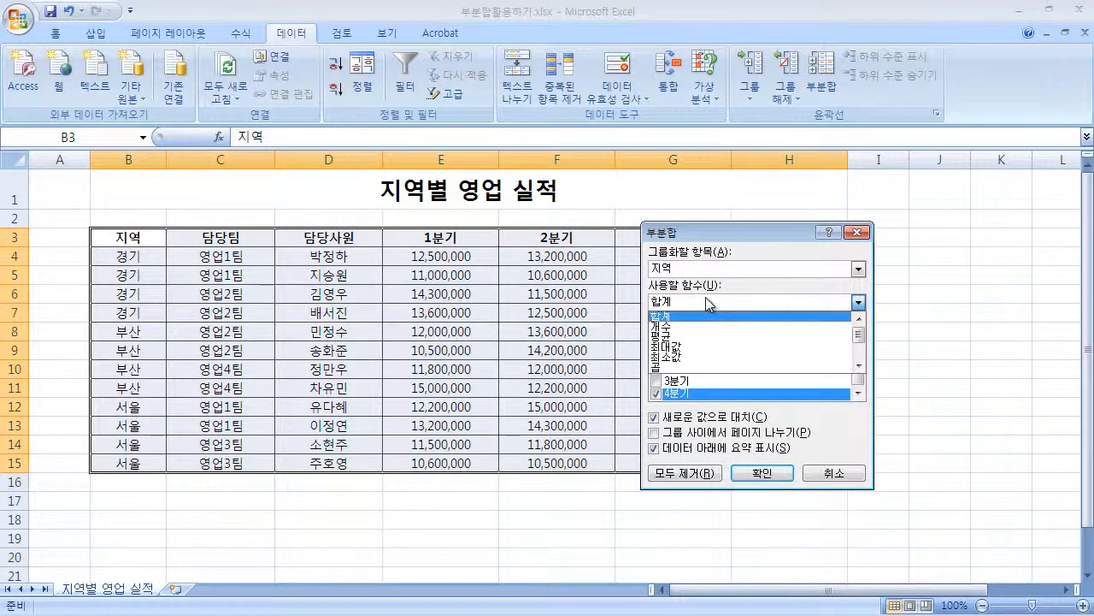
pyautogui.click(725, 286)
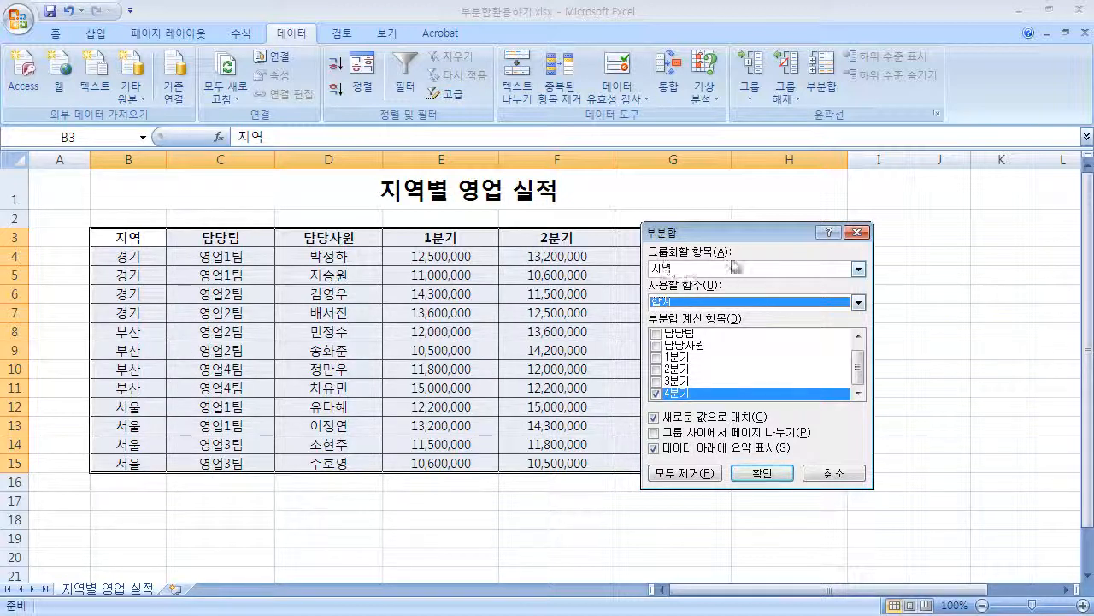
pyautogui.click(858, 269)
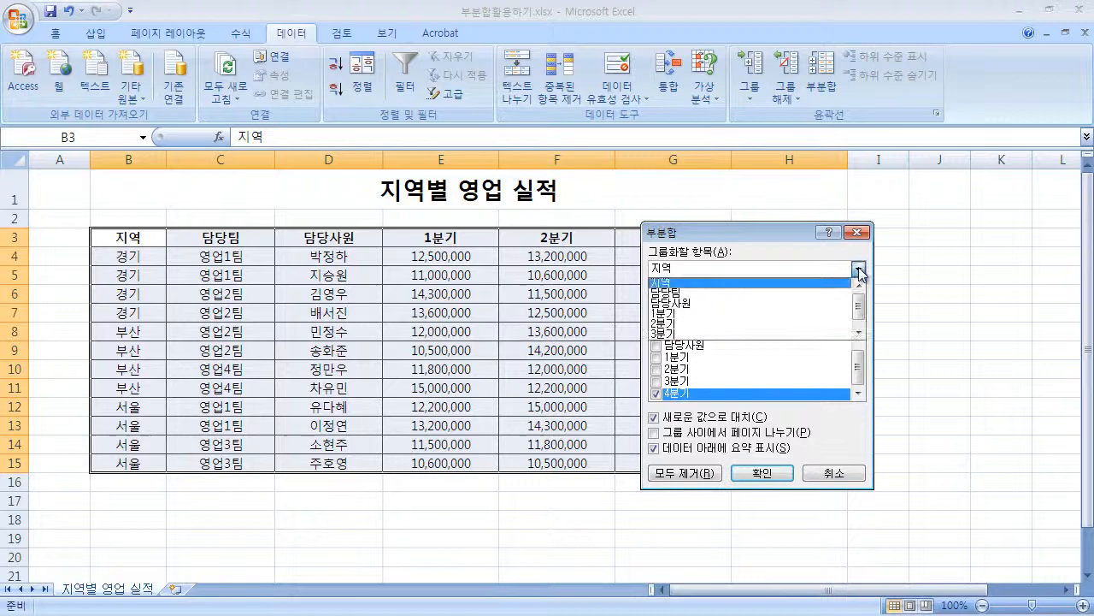
pyautogui.click(710, 283)
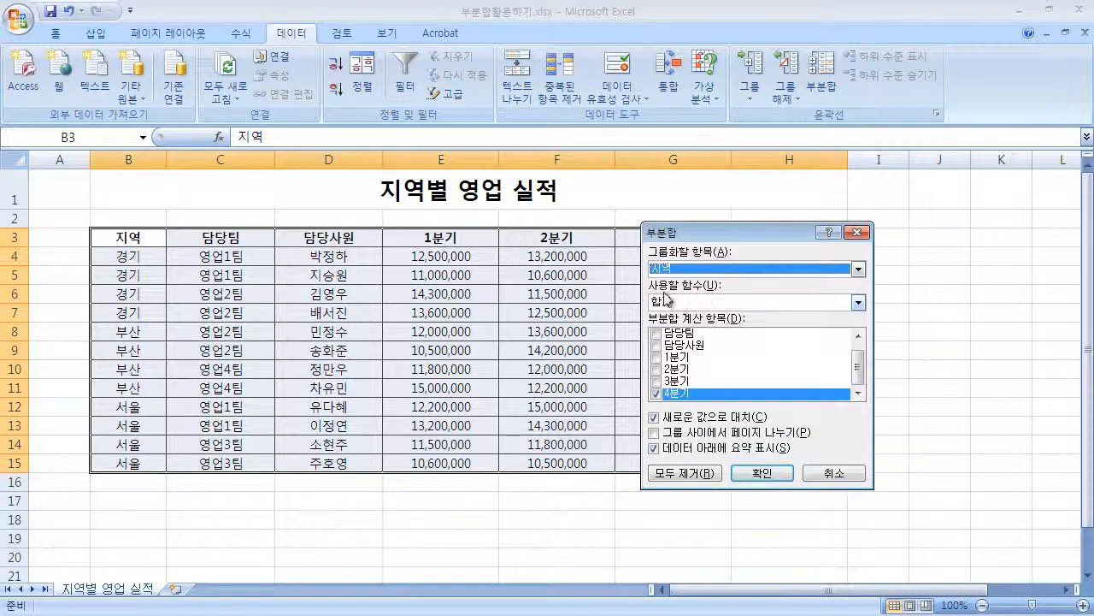
# Step: Include 1분기, 2분기 and 3분기 alongside 4분기 in the 지역 subtotal and apply it with the 합계 function
pyautogui.click(658, 357)
pyautogui.click(658, 369)
pyautogui.click(657, 381)
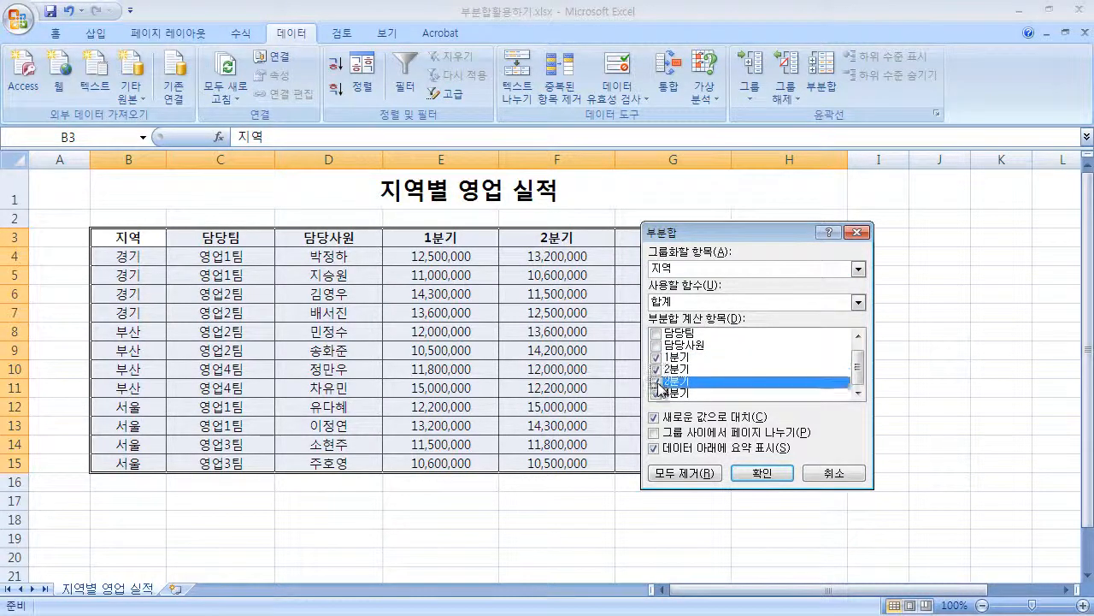
pyautogui.click(674, 393)
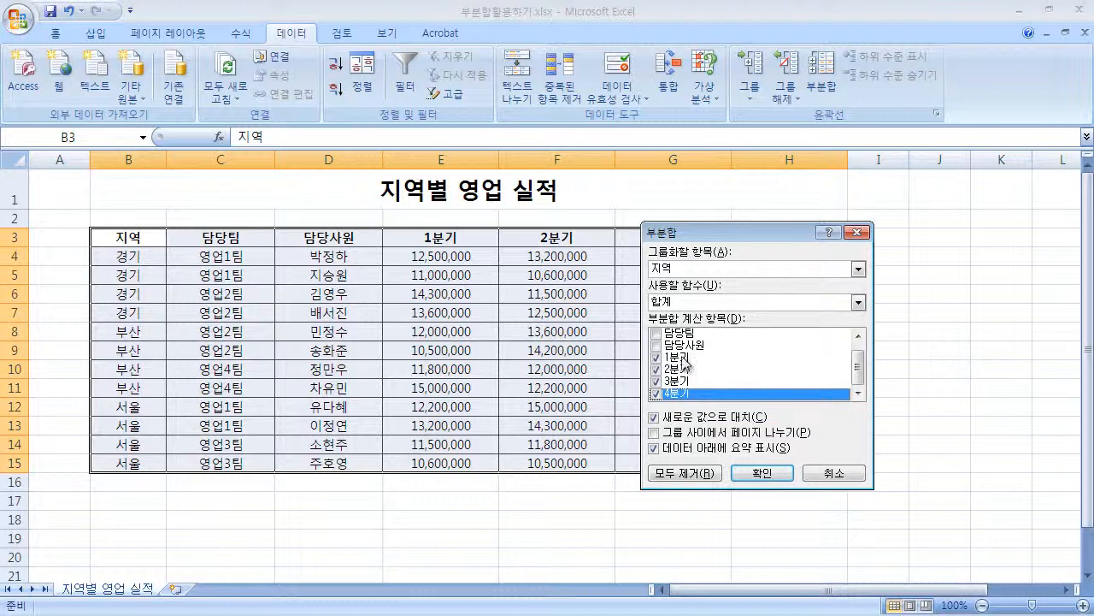
pyautogui.click(682, 269)
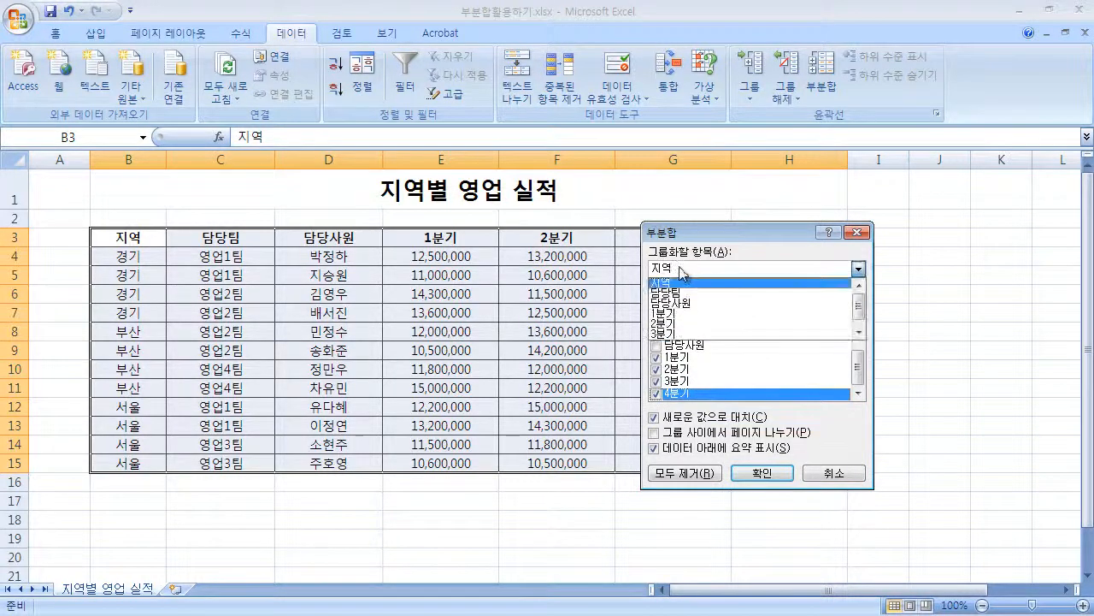
pyautogui.click(681, 279)
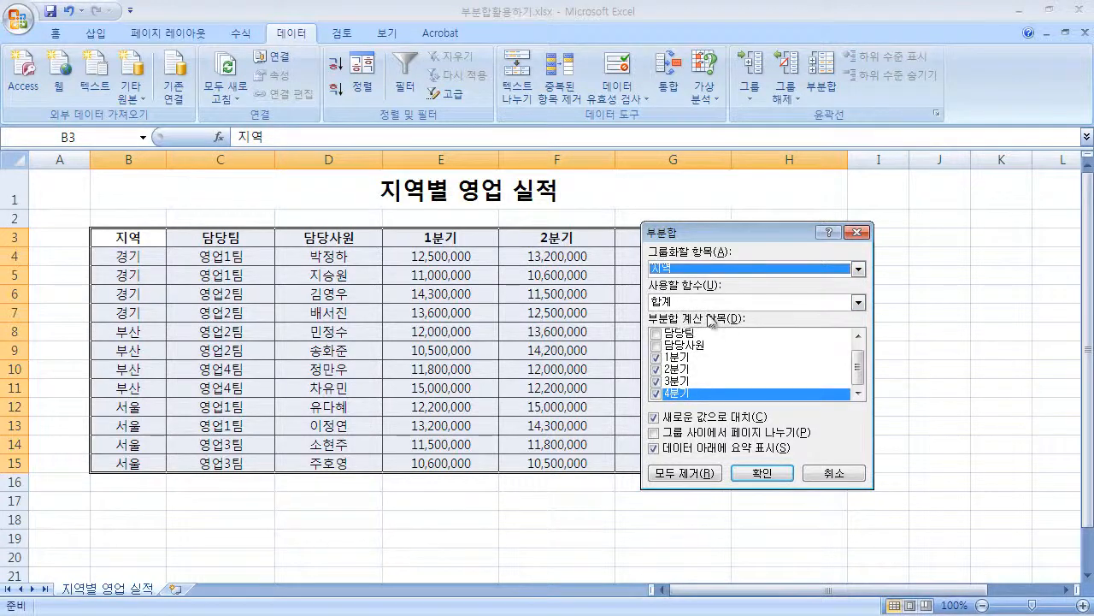
pyautogui.click(785, 472)
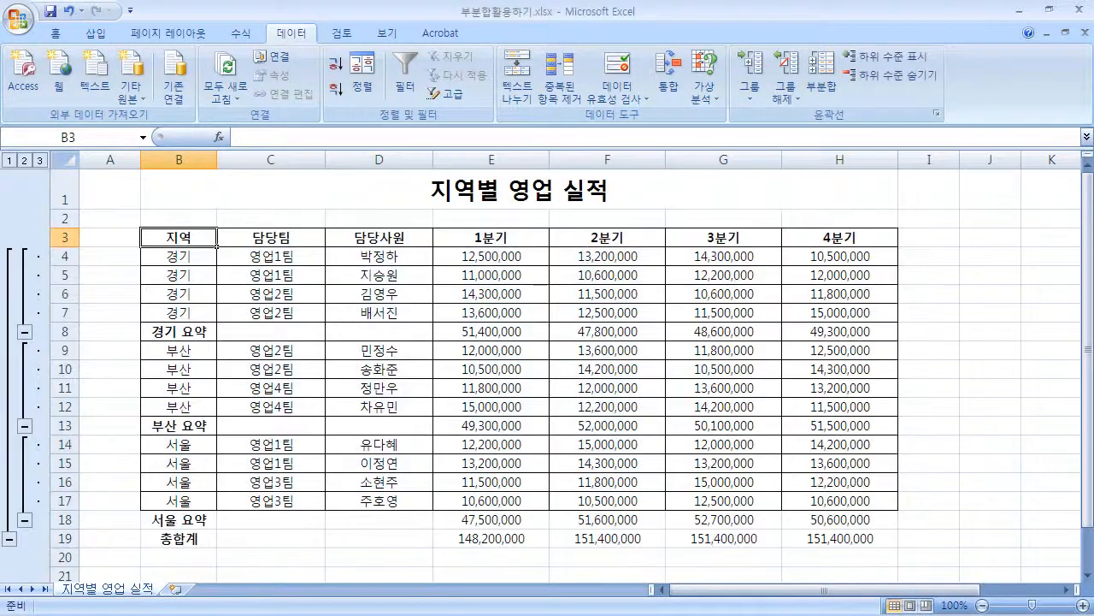
# Step: Examine the subtotal rows and inspect the formula behind the 경기 subtotal for 1분기
pyautogui.click(1010, 386)
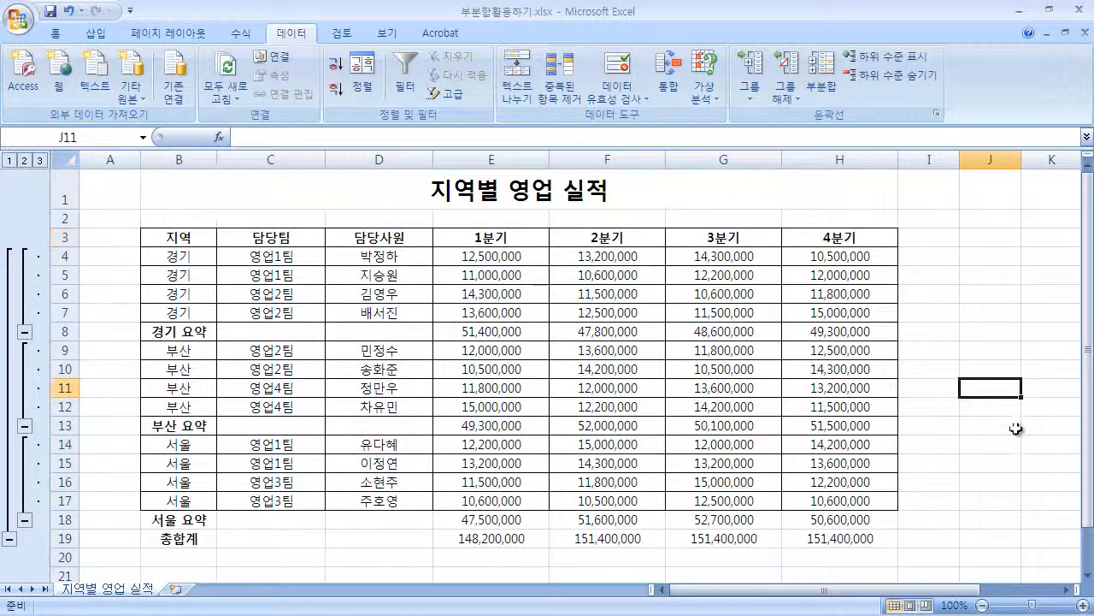
pyautogui.click(1013, 540)
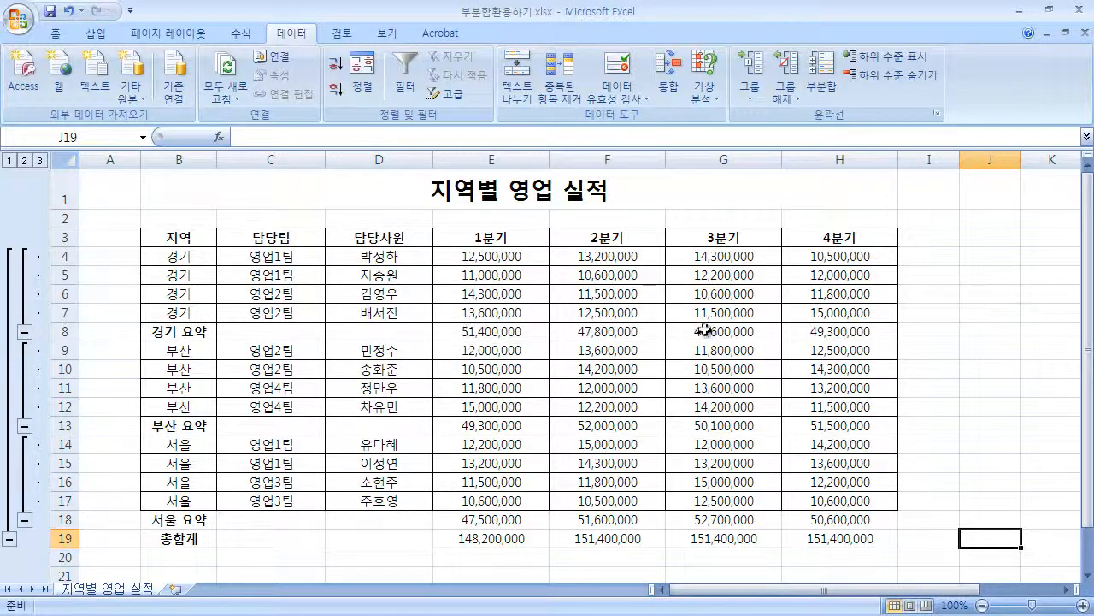
pyautogui.click(617, 331)
pyautogui.click(475, 333)
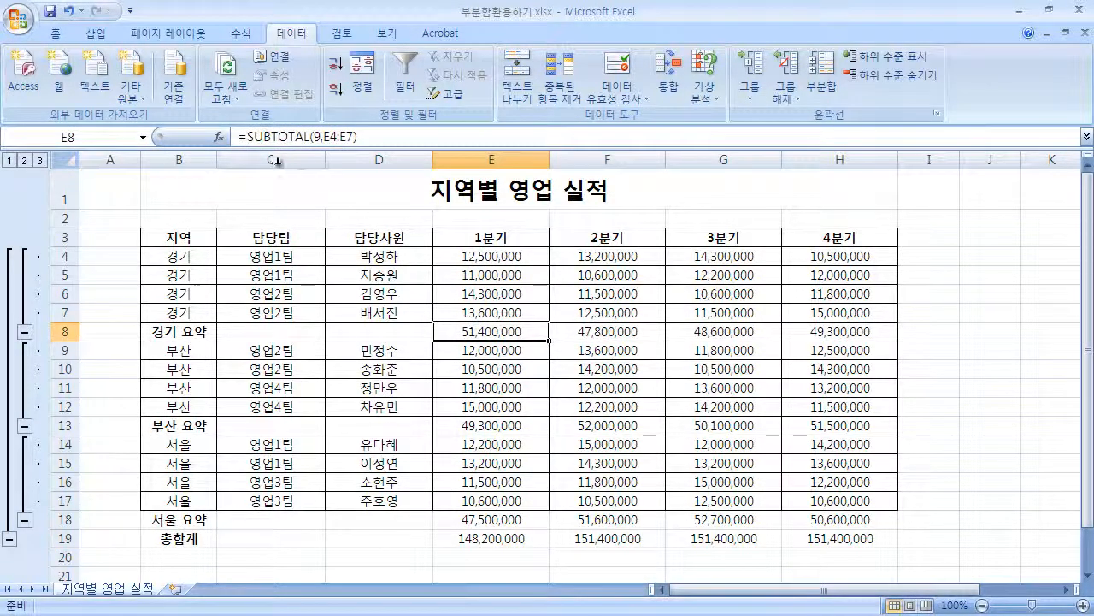
pyautogui.click(392, 333)
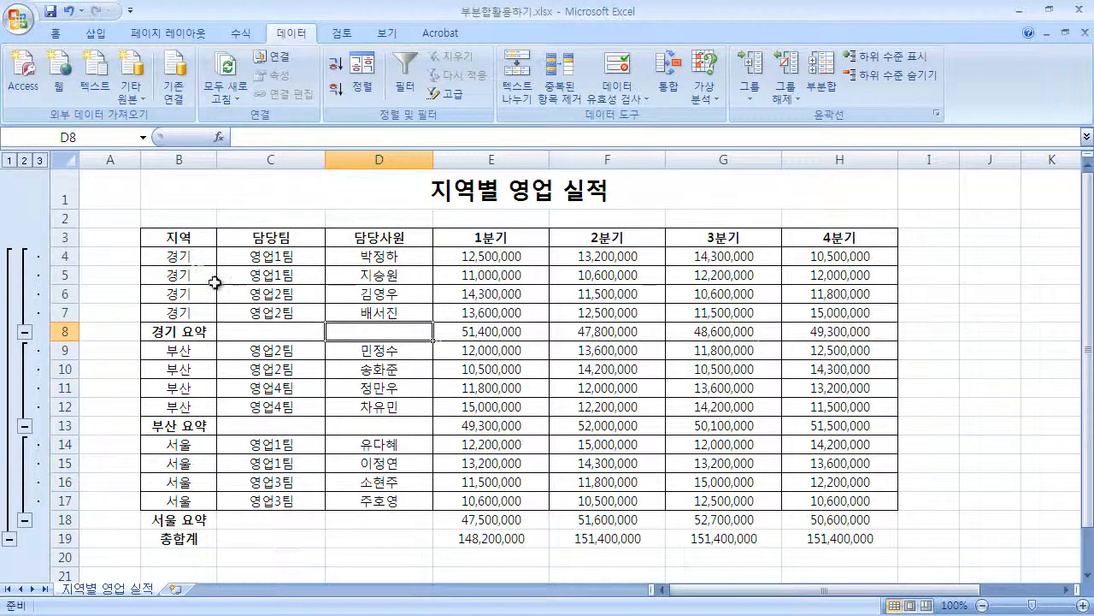
# Step: Replace the regional subtotals with 평균 subtotals for all four quarters, still grouped by 지역
pyautogui.click(188, 242)
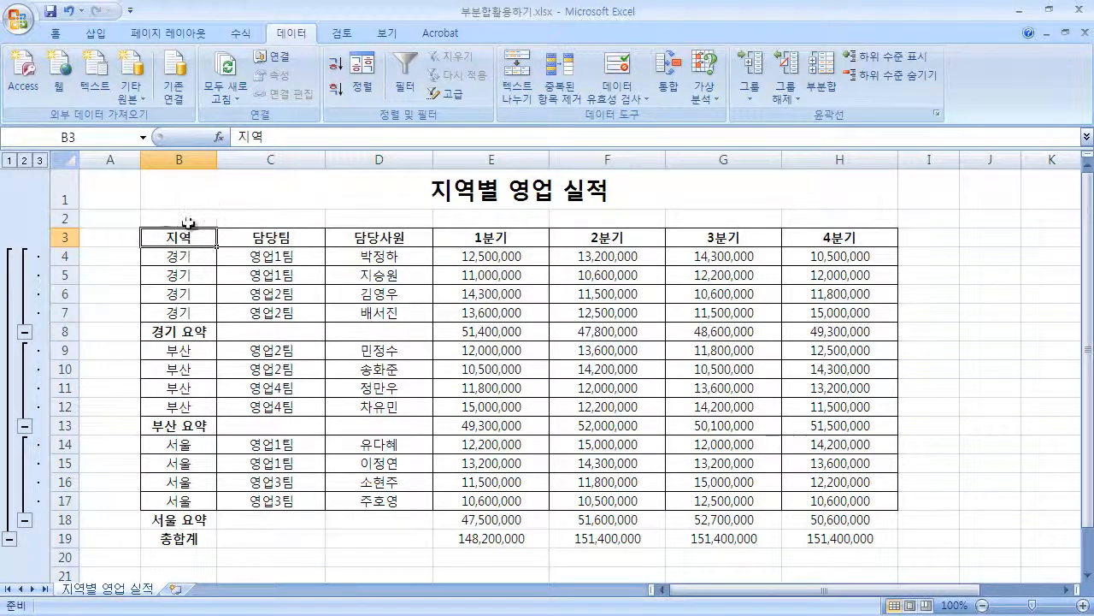
pyautogui.click(822, 104)
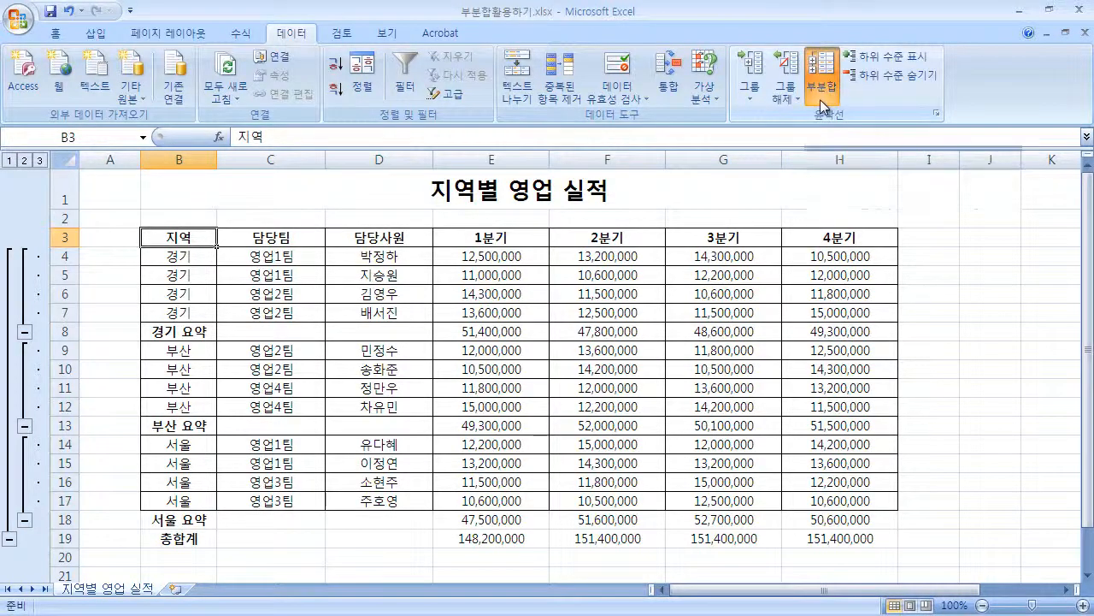
pyautogui.moveTo(824, 207); pyautogui.dragTo(843, 206)
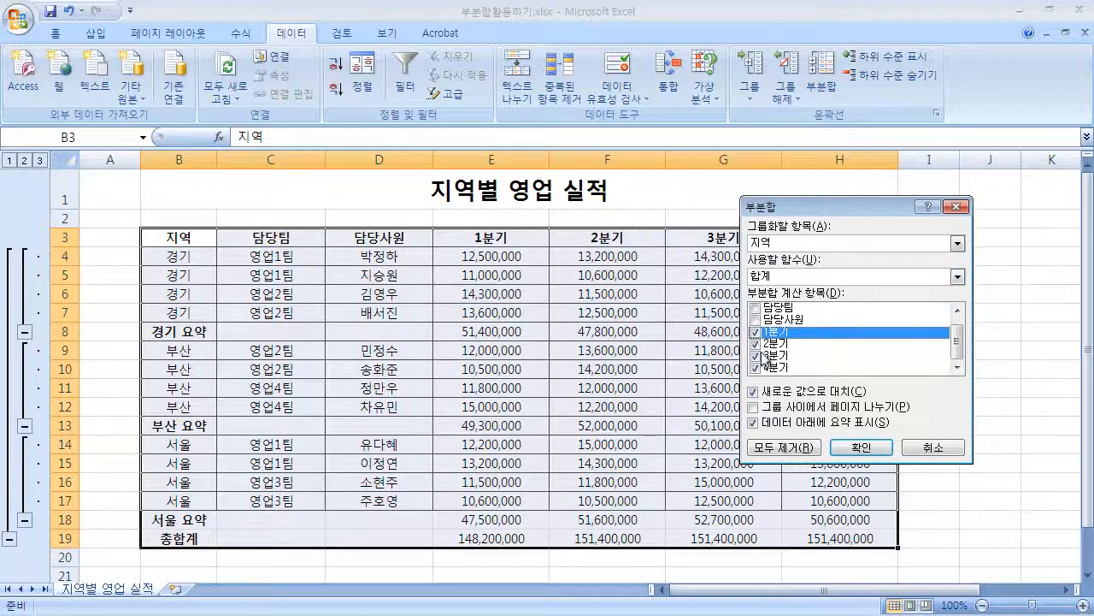
pyautogui.click(959, 282)
pyautogui.click(856, 309)
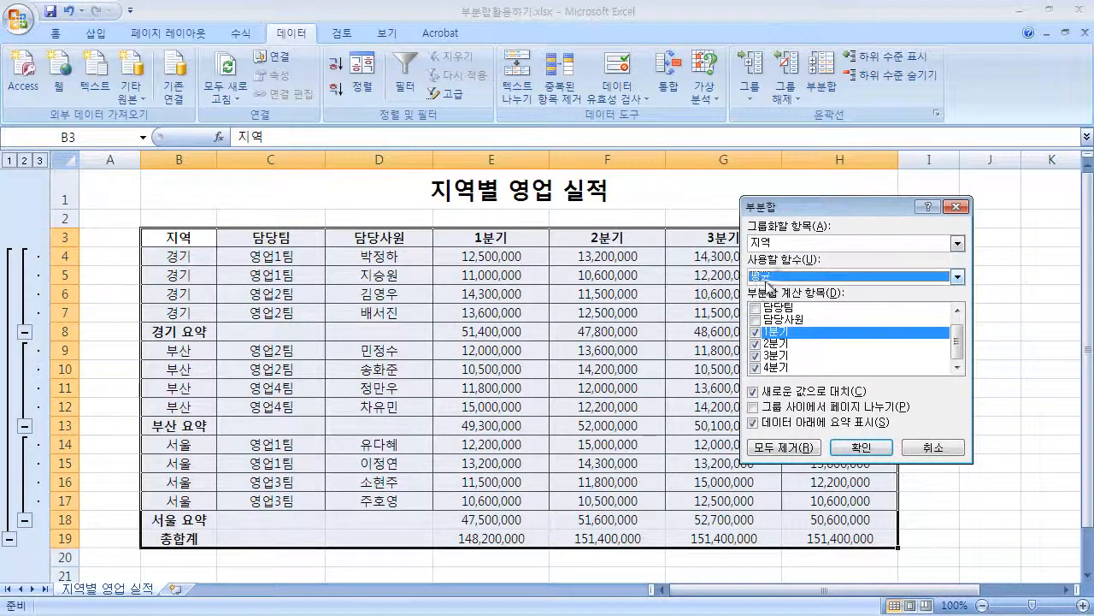
pyautogui.click(874, 449)
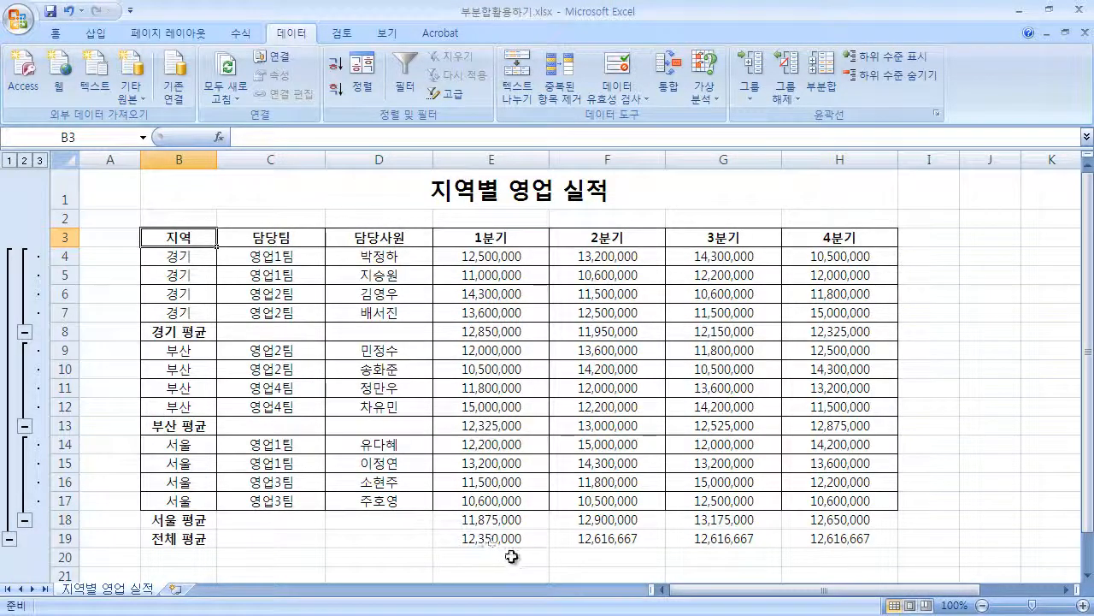
# Step: Change the subtotal function to 최대값 and apply it to the four quarters of each region
pyautogui.click(840, 74)
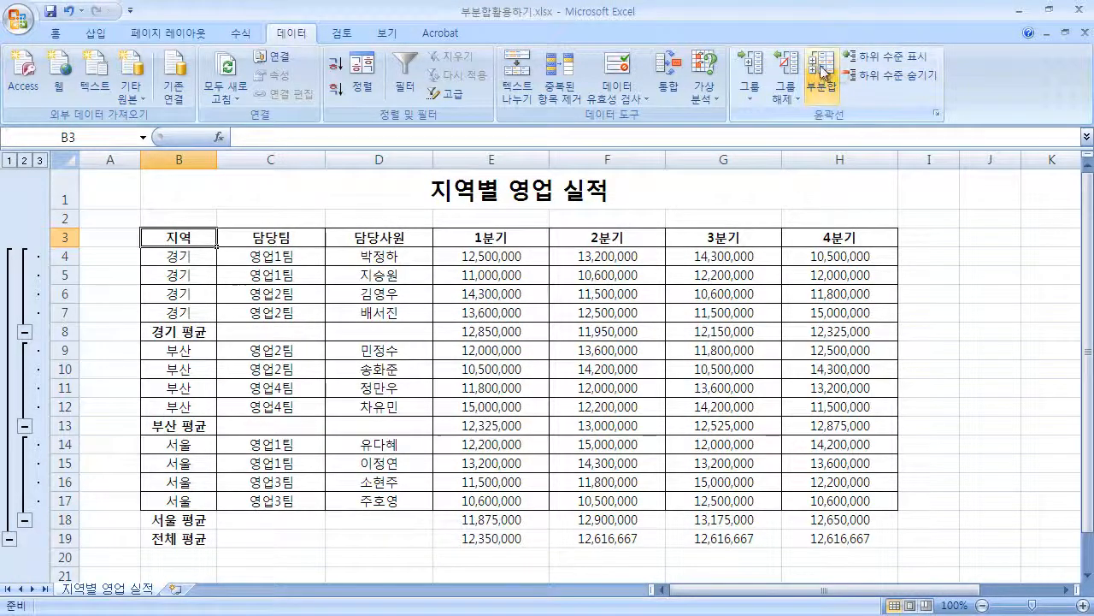
pyautogui.click(814, 277)
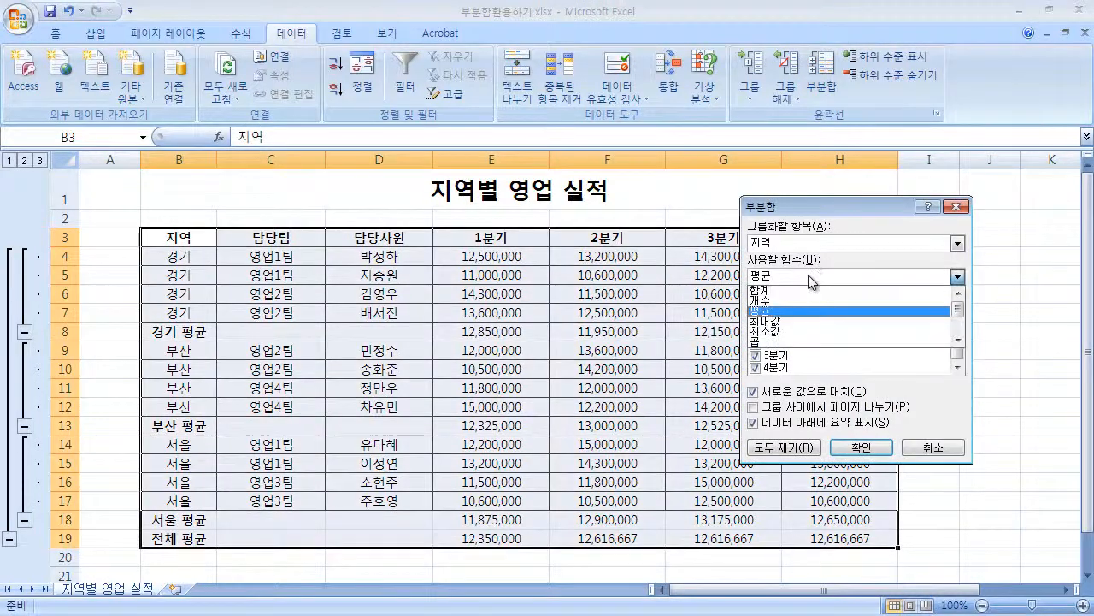
pyautogui.click(791, 318)
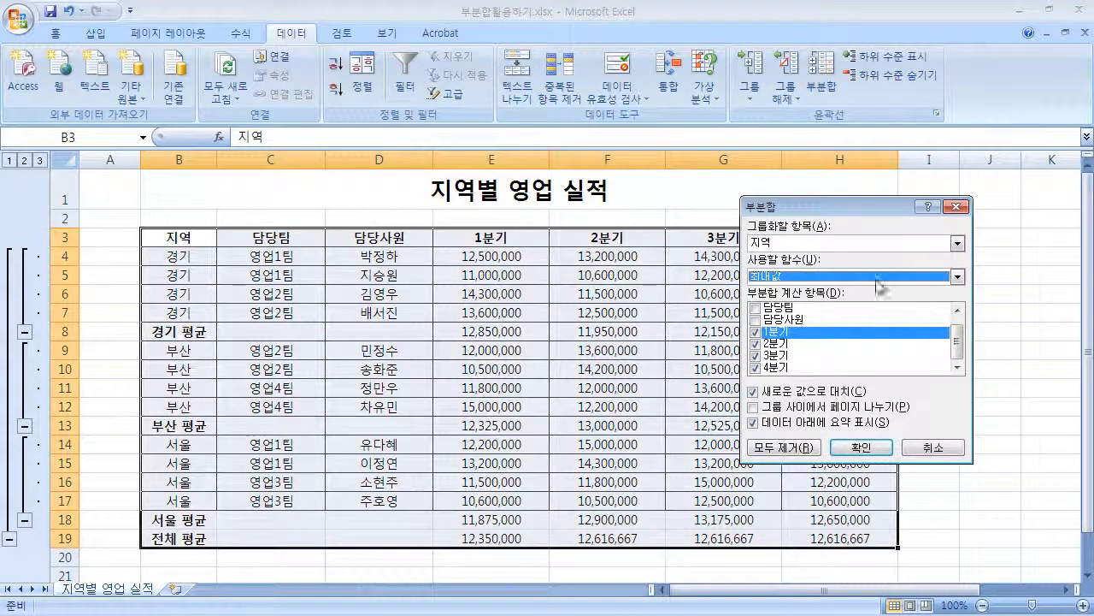
pyautogui.click(881, 447)
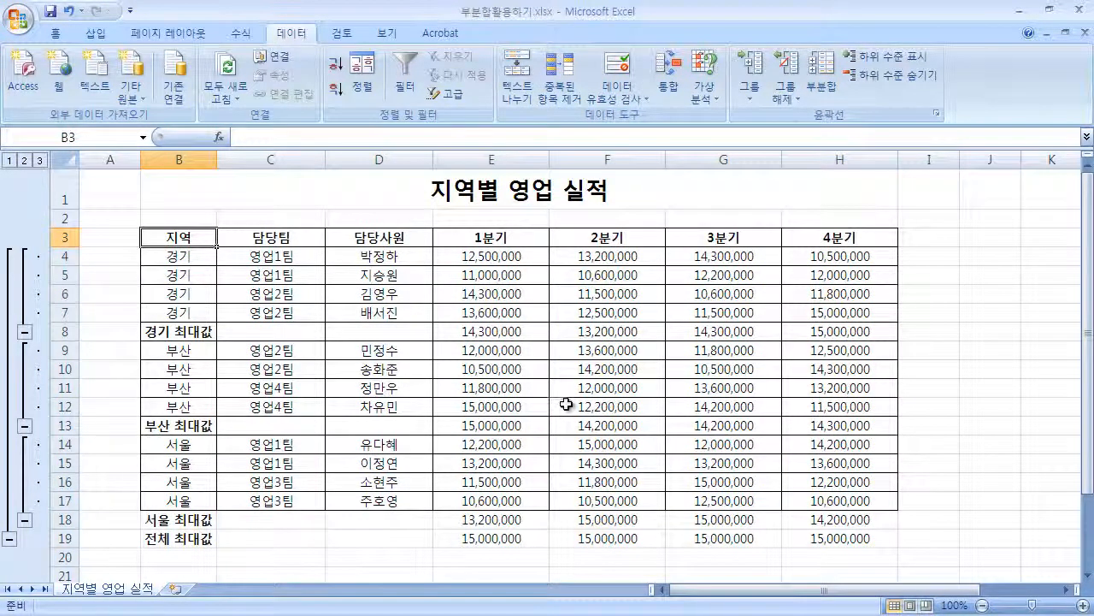
# Step: Compare the 경기 최대값 formula for 1분기 with the four 경기 sales values it covers, E4:E7
pyautogui.click(521, 337)
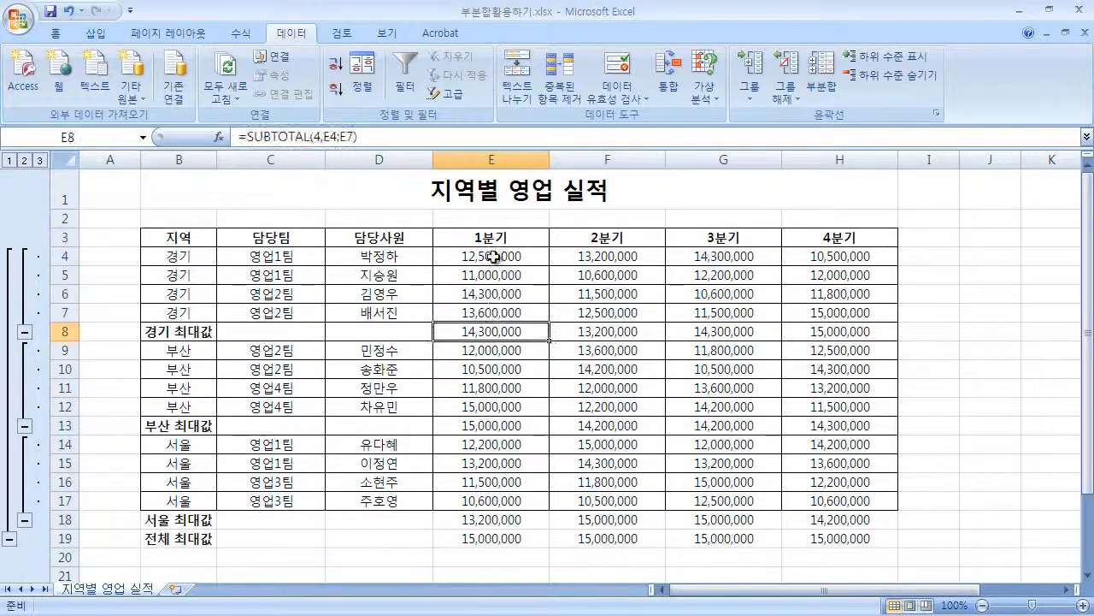
pyautogui.moveTo(494, 256); pyautogui.dragTo(498, 311)
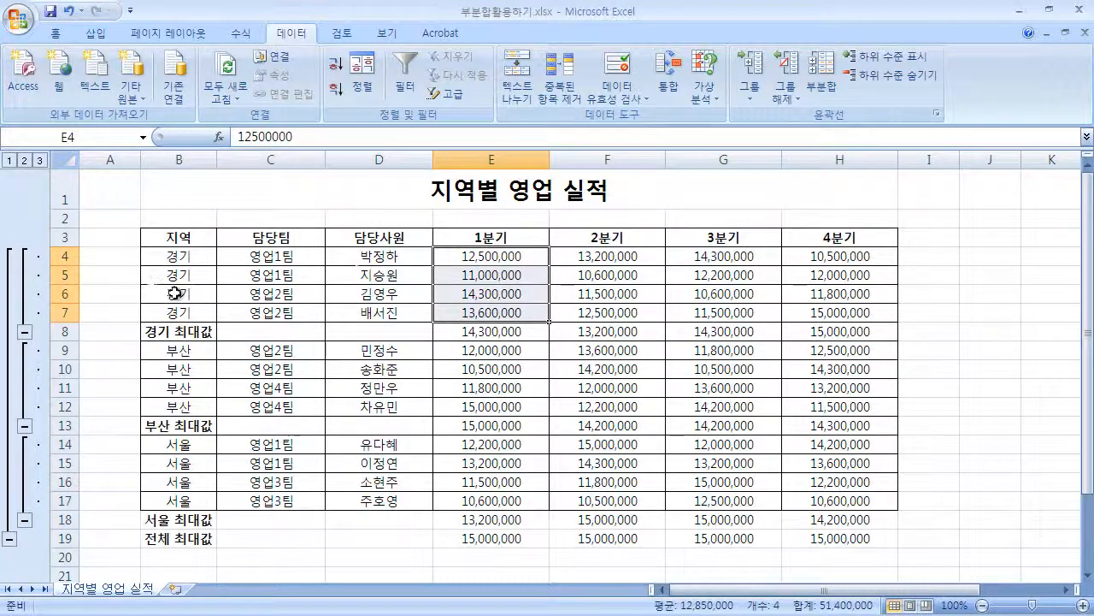
pyautogui.click(513, 297)
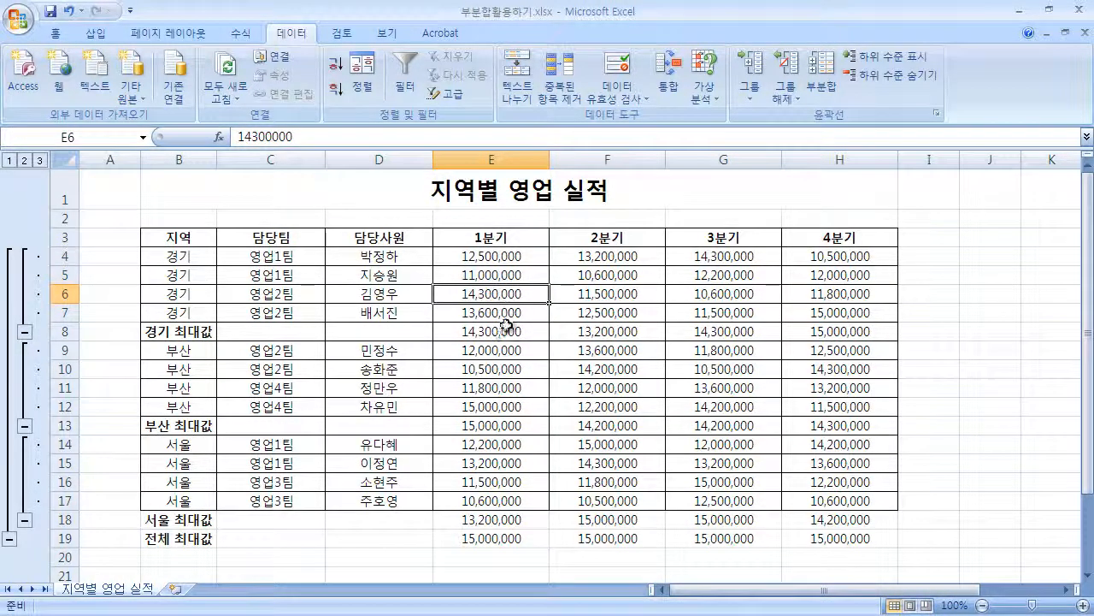
pyautogui.click(462, 330)
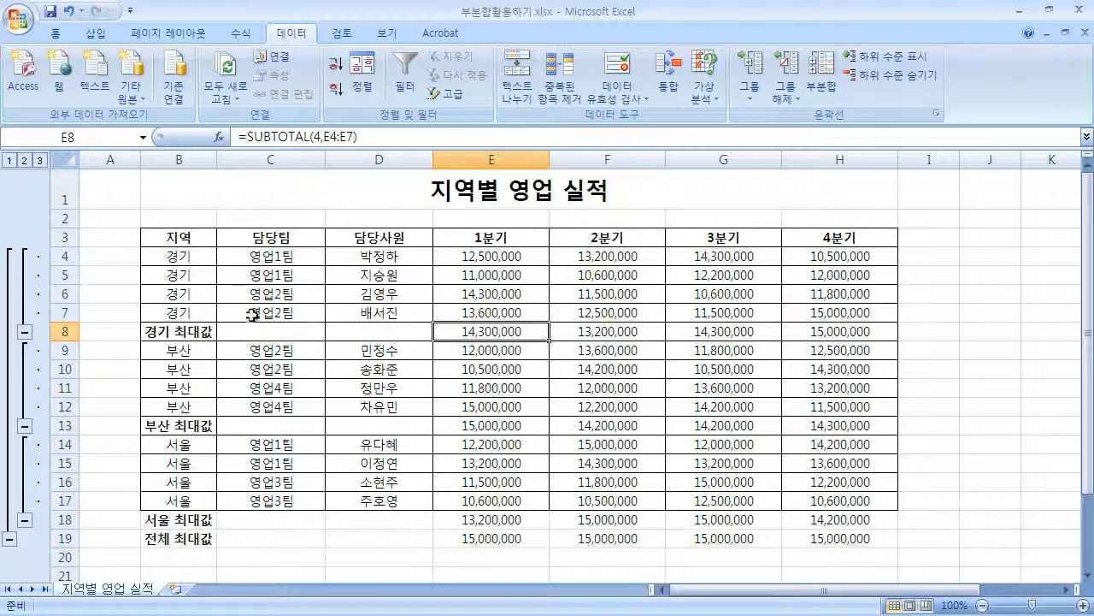
pyautogui.click(287, 275)
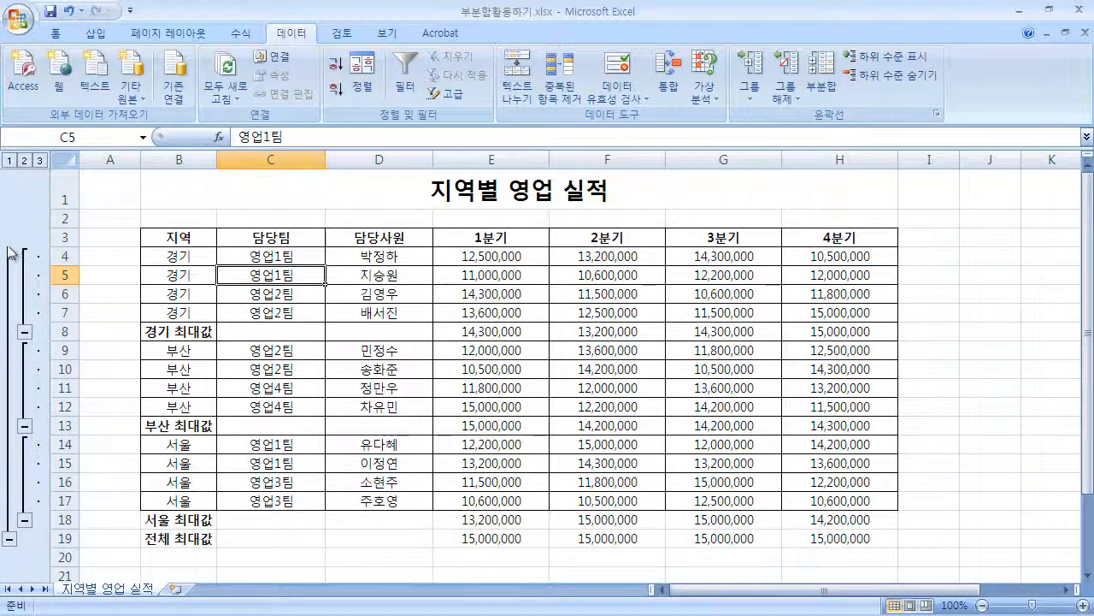
# Step: Collapse the whole outline to the 전체 최대값 row, review it, and expand the outline again
pyautogui.click(10, 541)
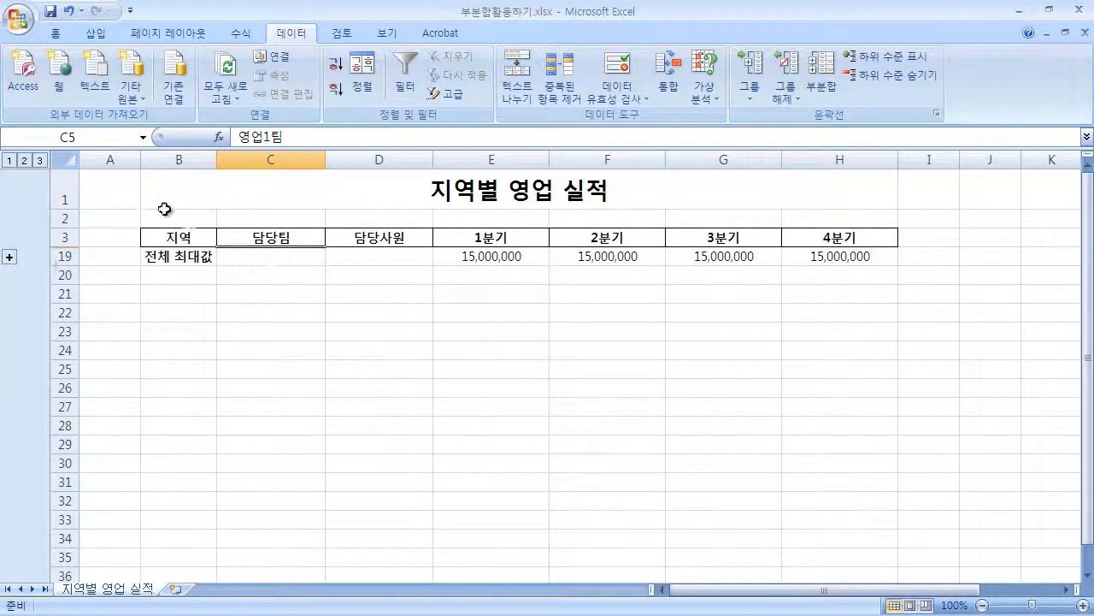
pyautogui.moveTo(67, 238); pyautogui.dragTo(68, 257)
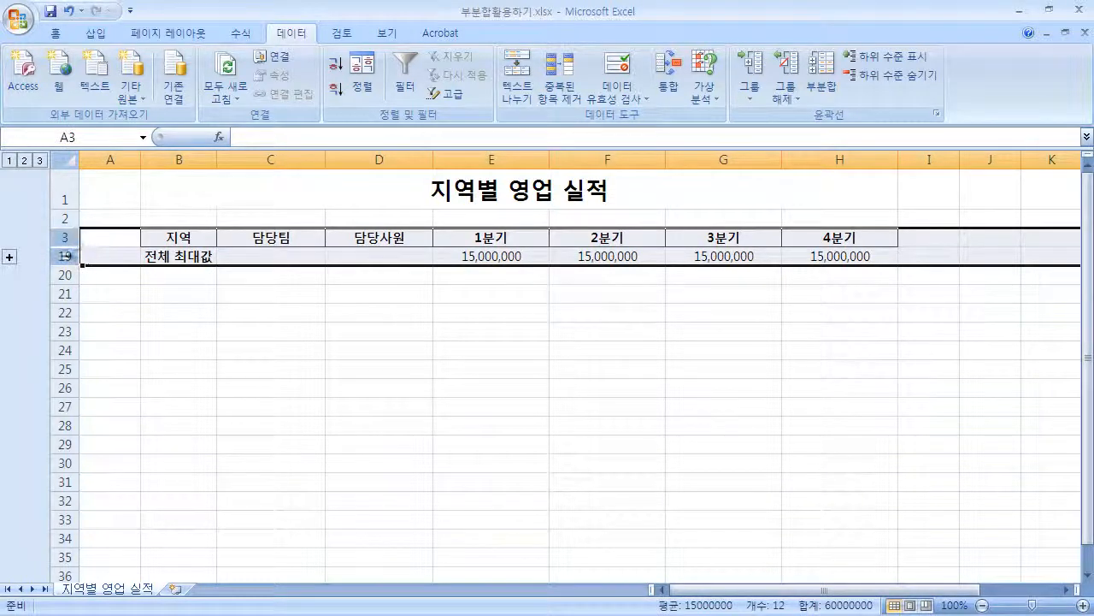
pyautogui.click(122, 279)
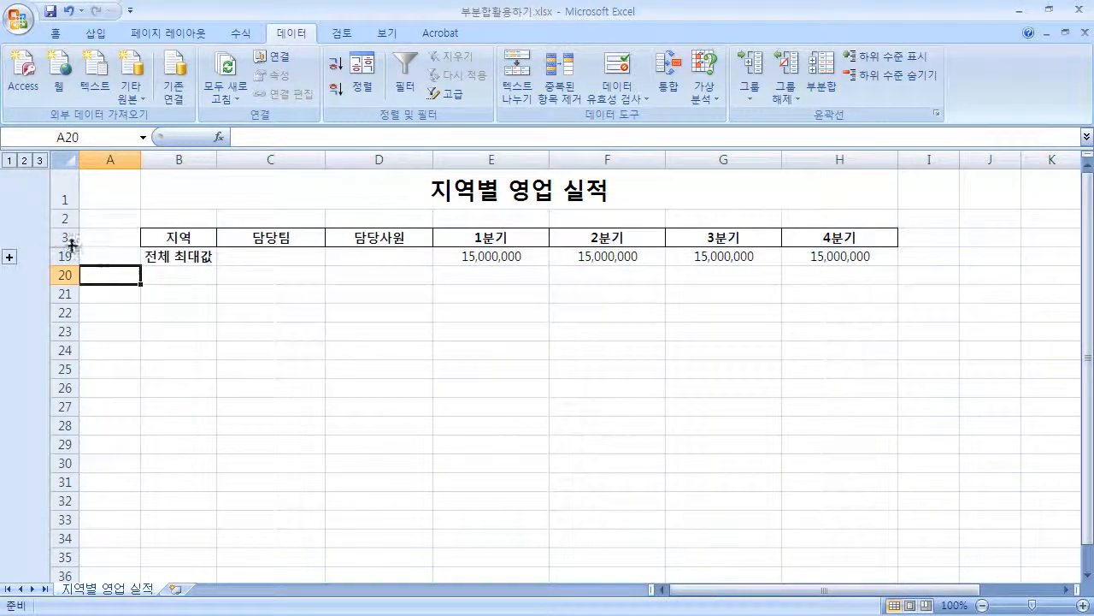
pyautogui.click(185, 257)
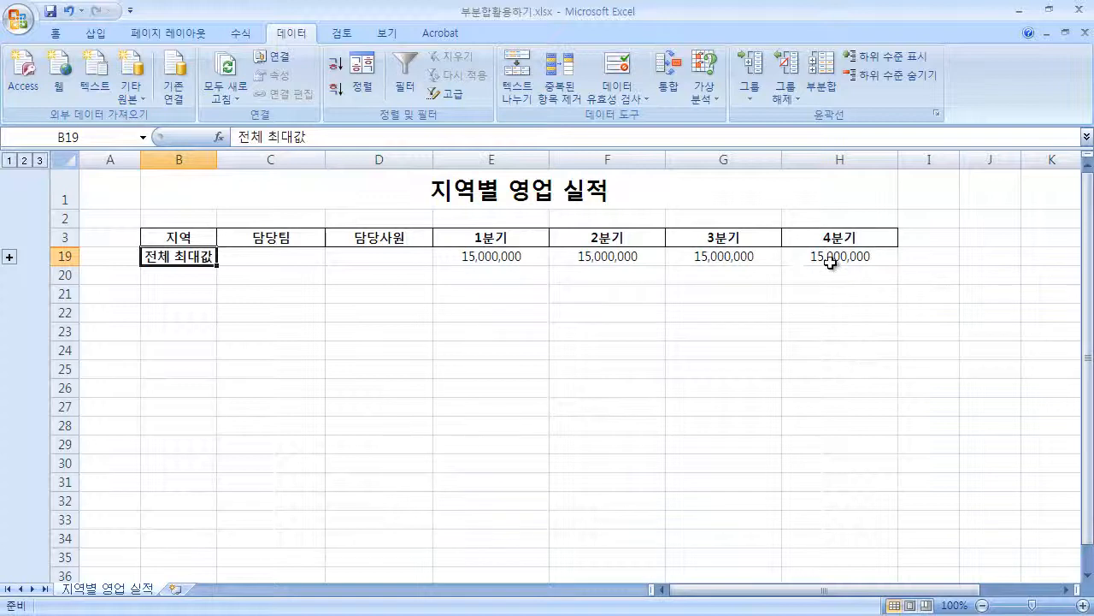
pyautogui.click(10, 259)
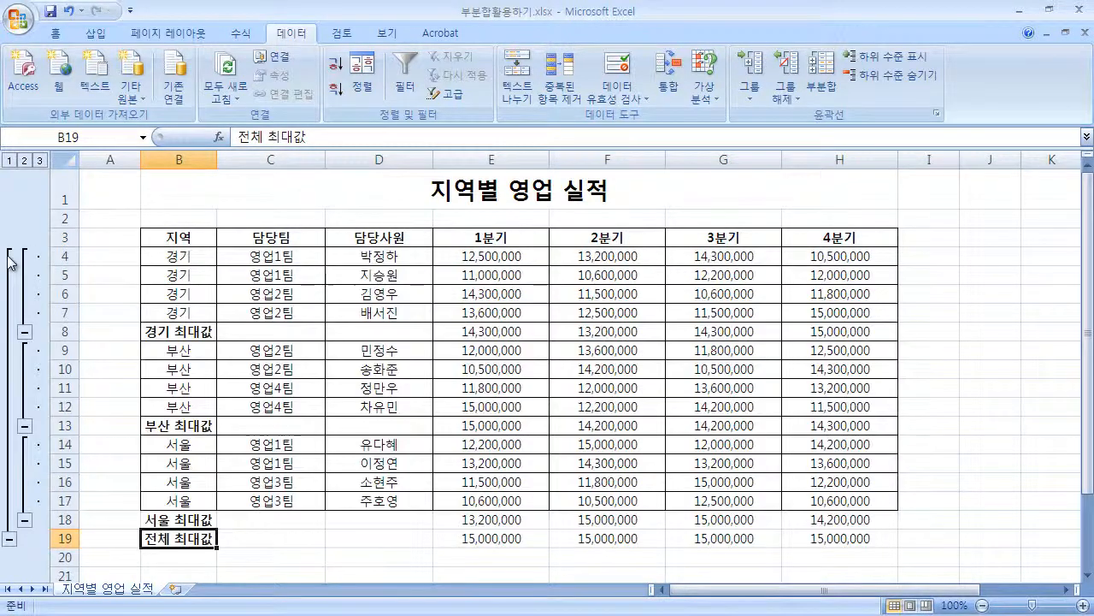
# Step: Collapse the 경기, 부산 and 서울 groups down to their subtotal rows
pyautogui.click(24, 332)
pyautogui.click(24, 350)
pyautogui.click(24, 369)
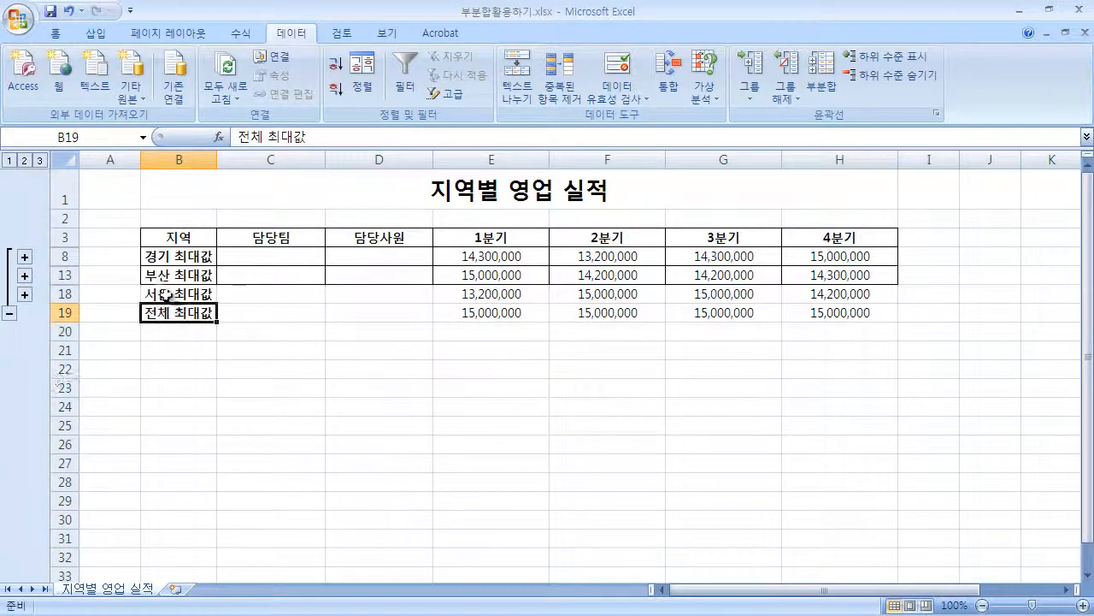
pyautogui.click(225, 381)
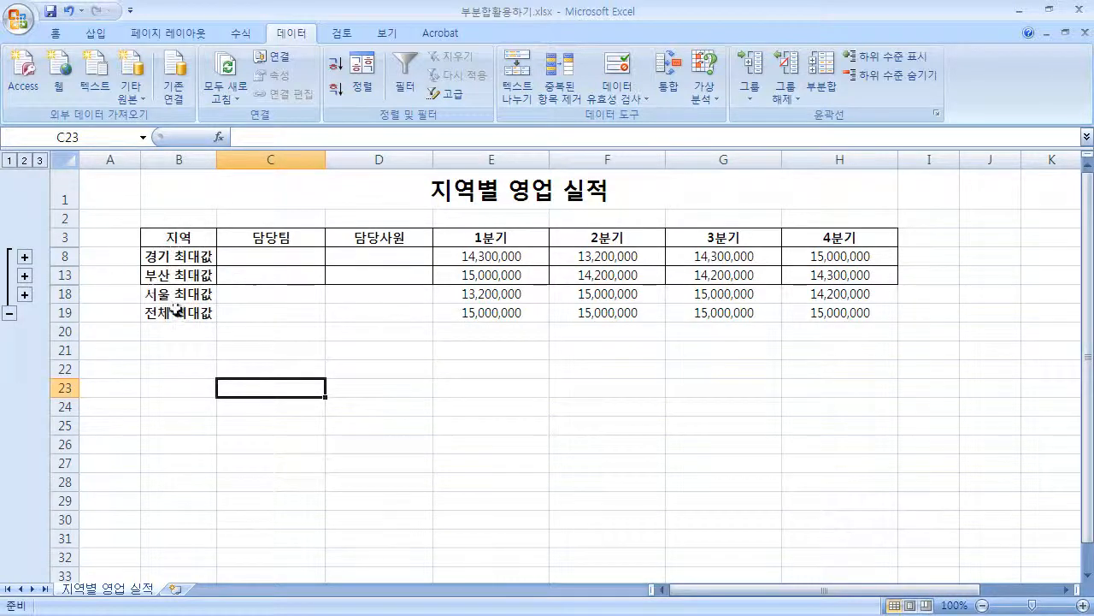
# Step: Toggle the regional groups to view their details, ending with 서울, 부산 and 경기 all expanded
pyautogui.click(24, 293)
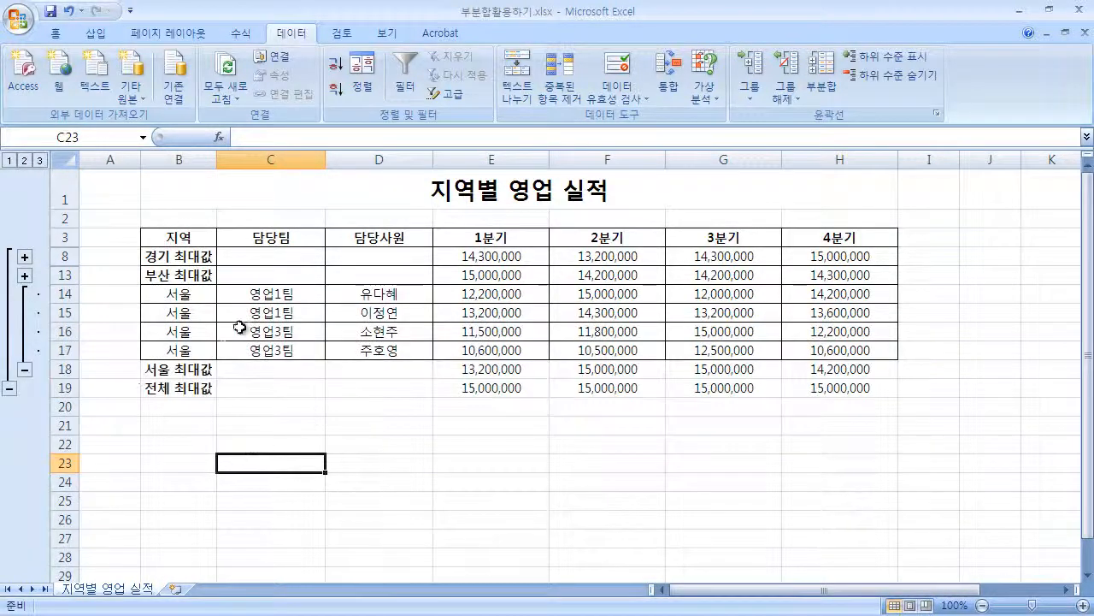
pyautogui.click(25, 256)
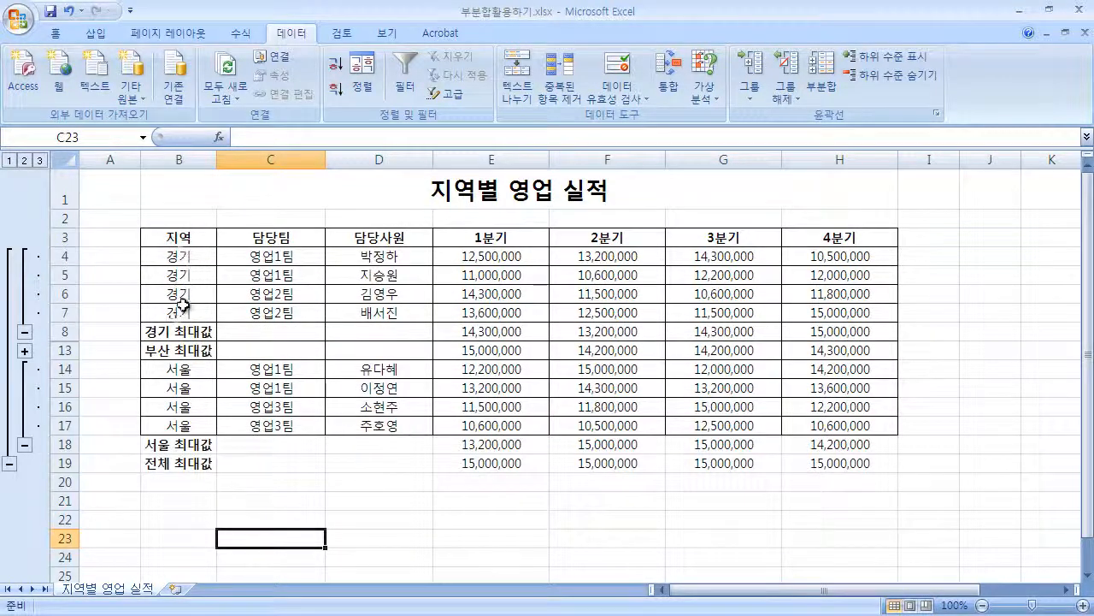
pyautogui.click(25, 332)
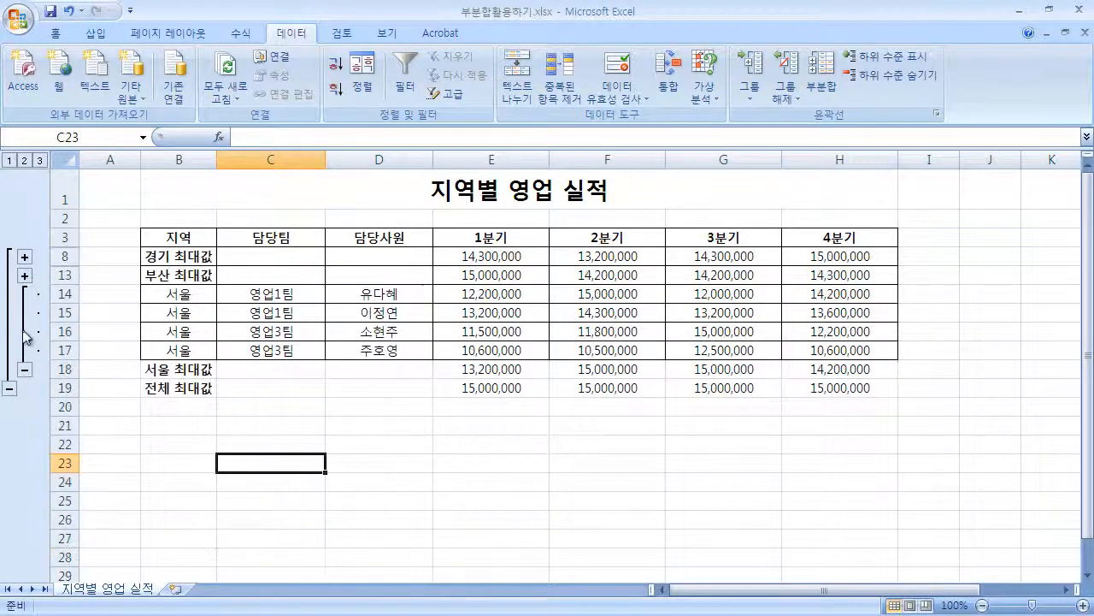
pyautogui.click(24, 275)
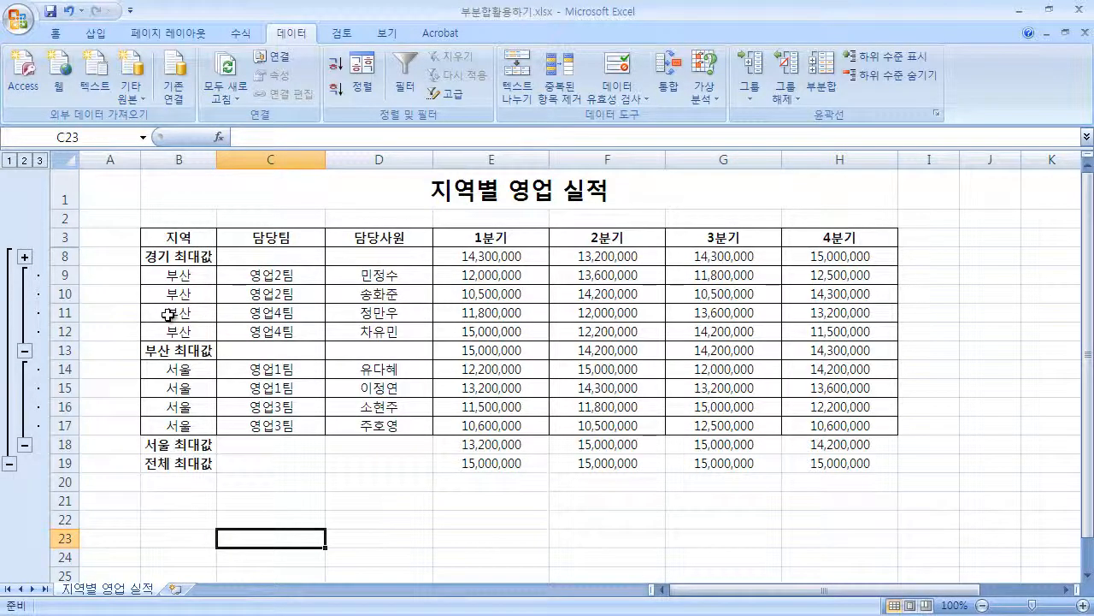
pyautogui.click(26, 257)
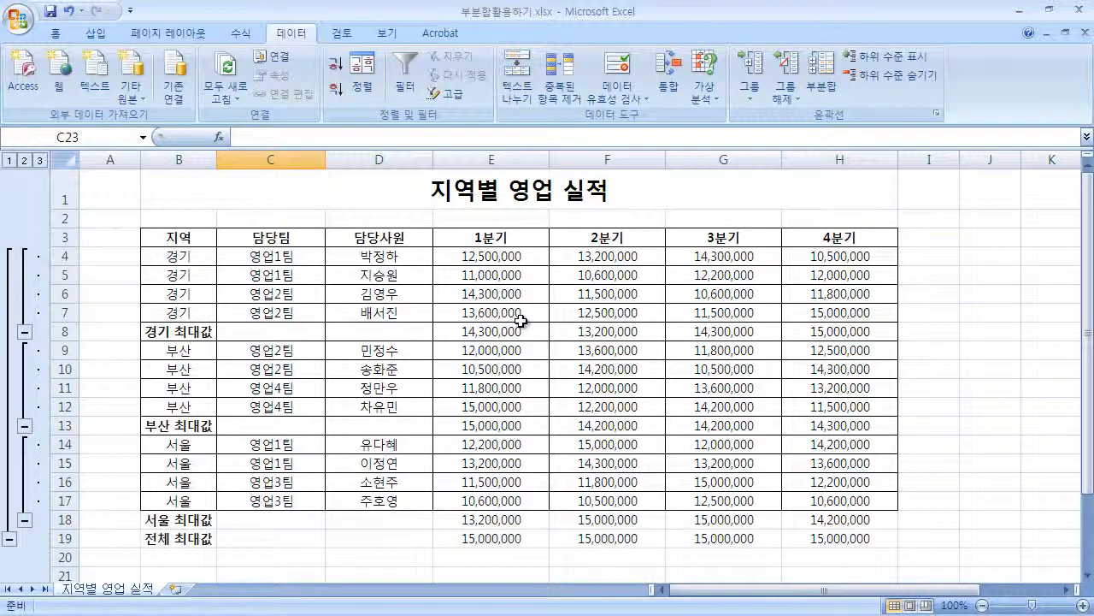
# Step: Remove all maximum-value subtotals from the regional sales table
pyautogui.click(676, 333)
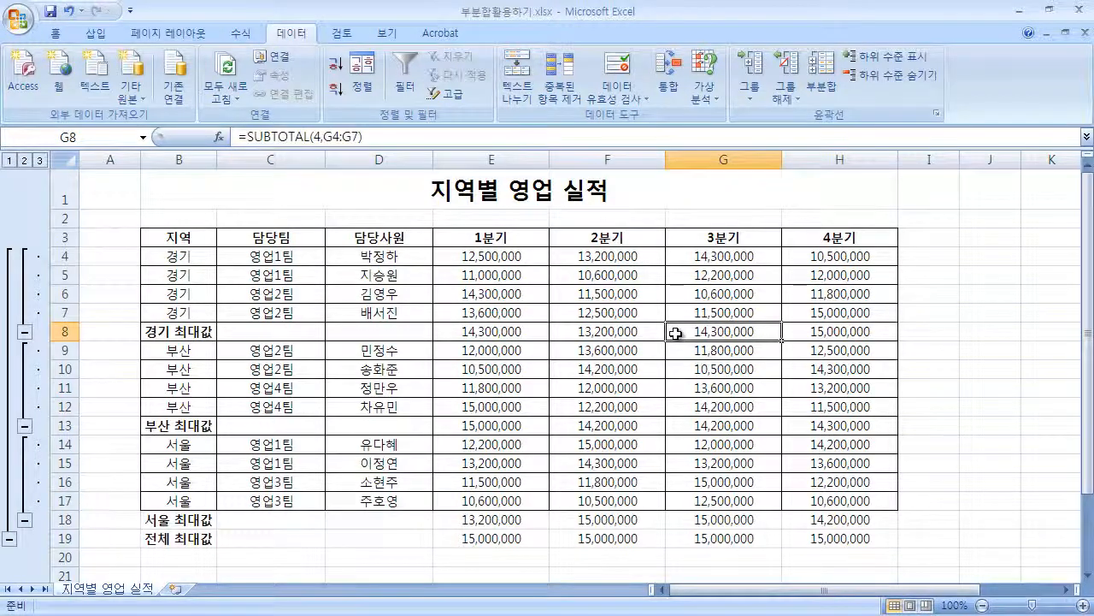
pyautogui.click(823, 96)
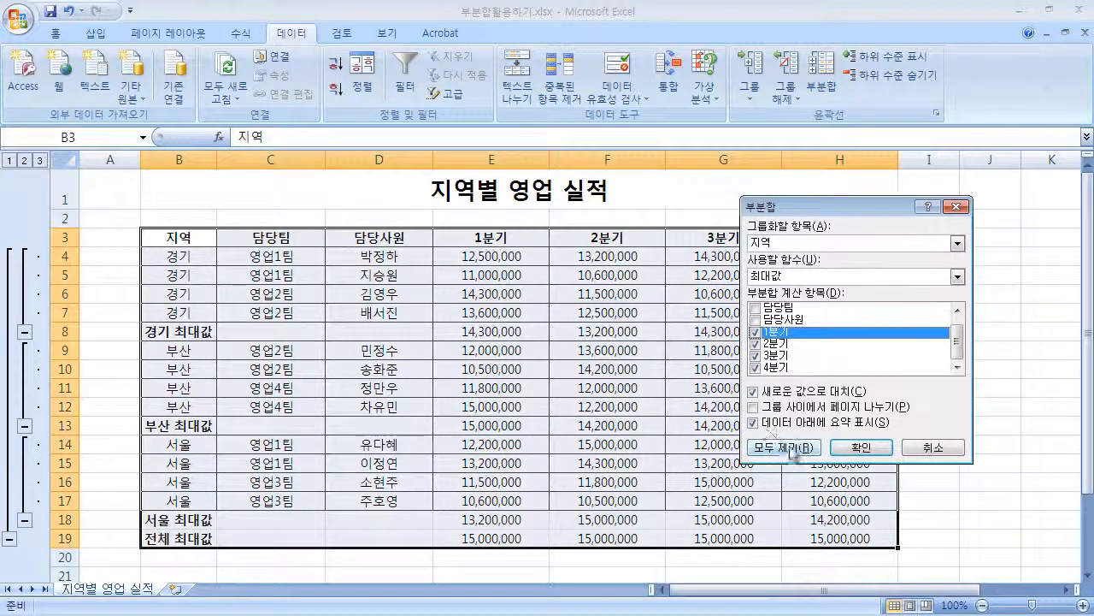
pyautogui.click(797, 448)
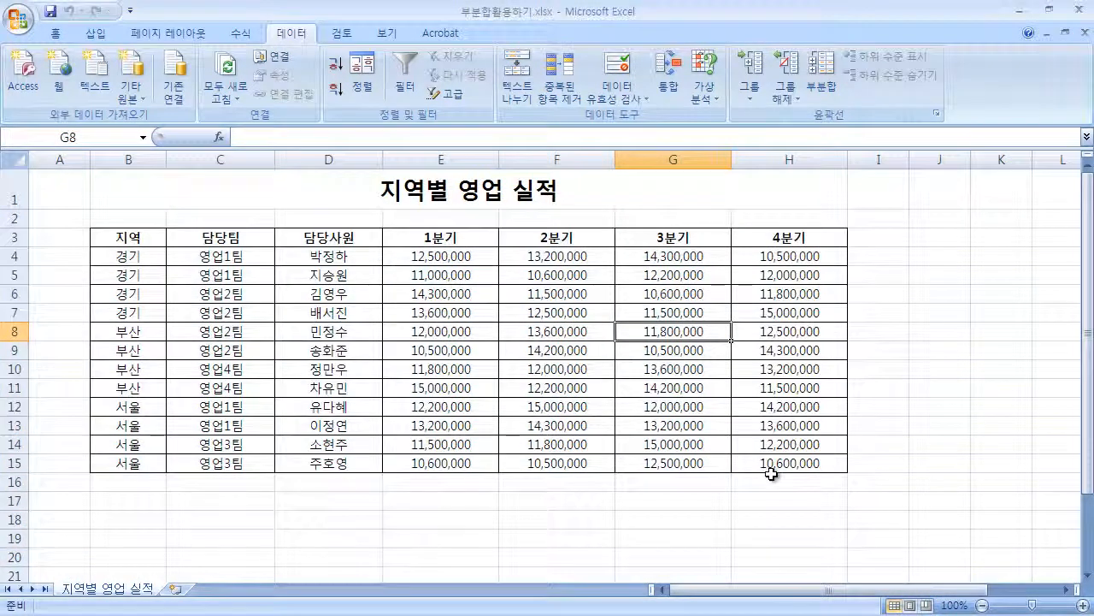
pyautogui.click(853, 517)
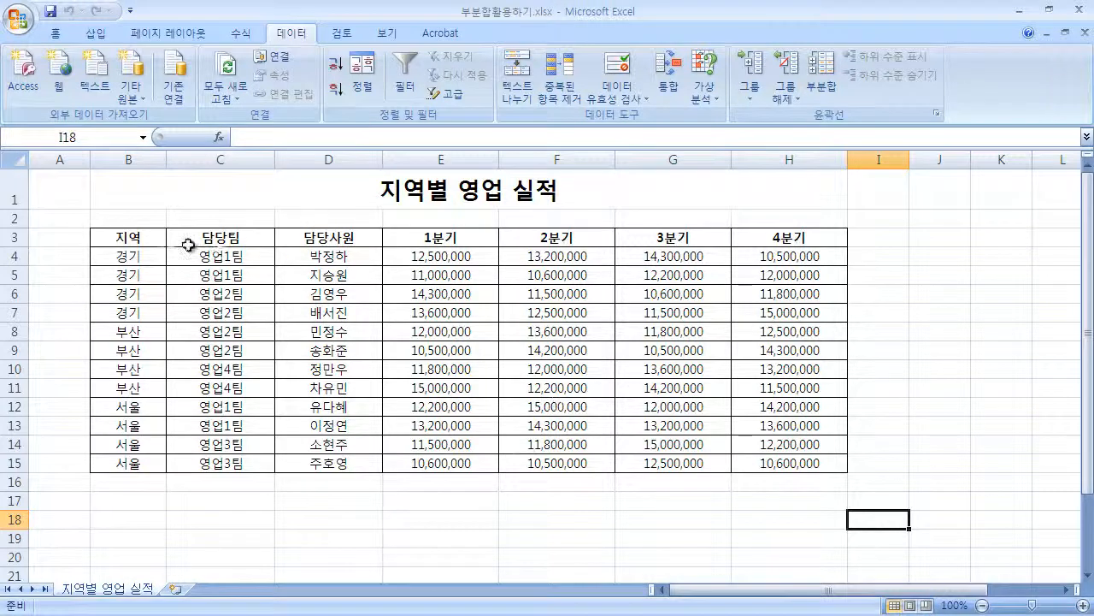
# Step: Add subtotals grouped by 지역 using the 합계 function for 1분기 only, with 2분기, 3분기 and 4분기 excluded
pyautogui.click(148, 239)
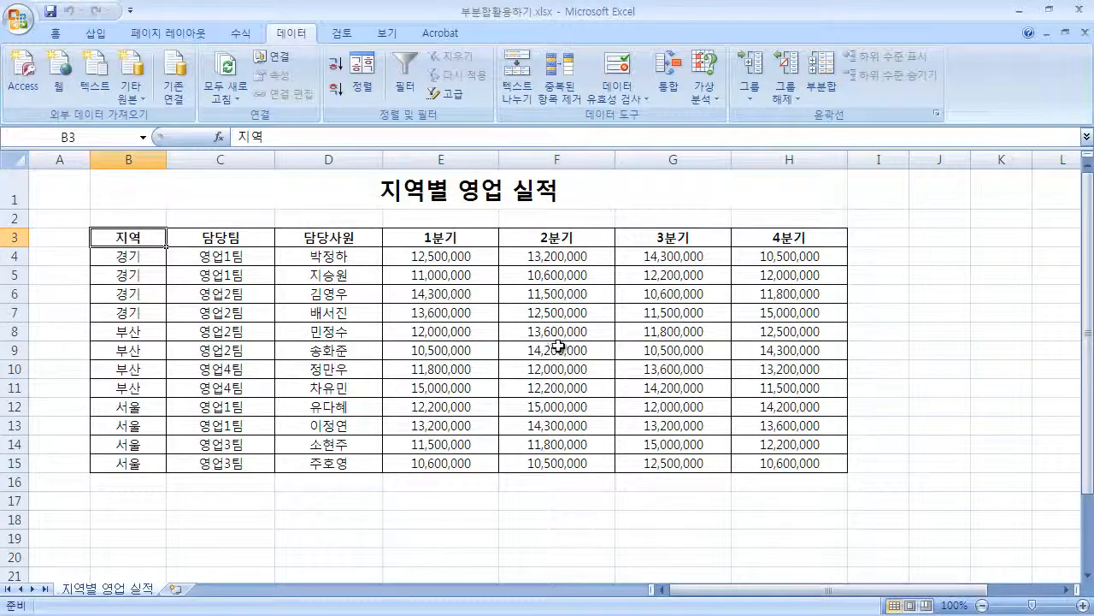
pyautogui.click(822, 94)
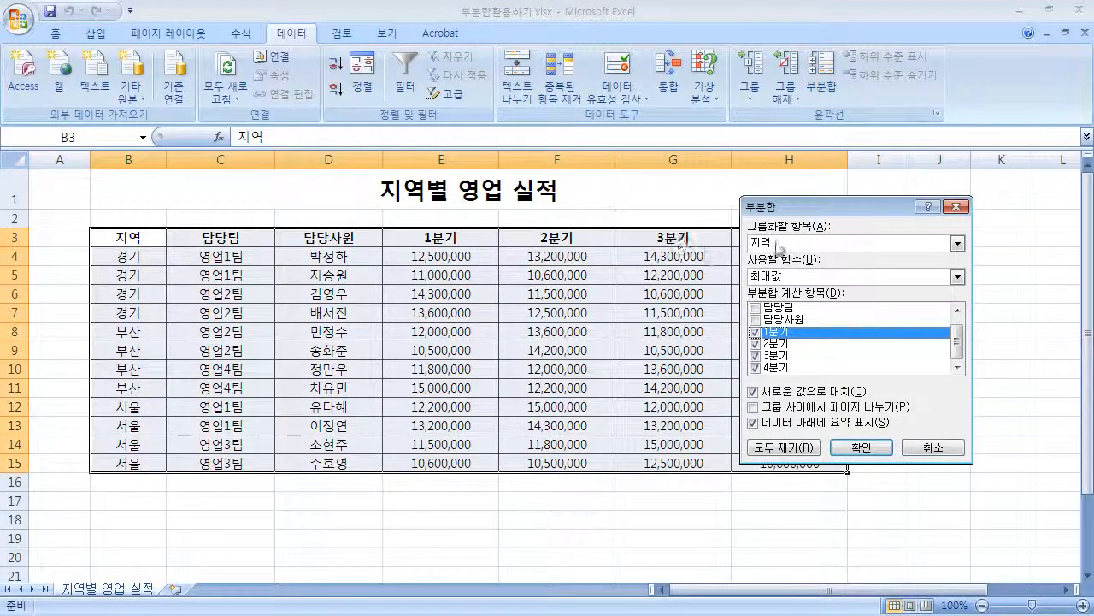
pyautogui.click(844, 276)
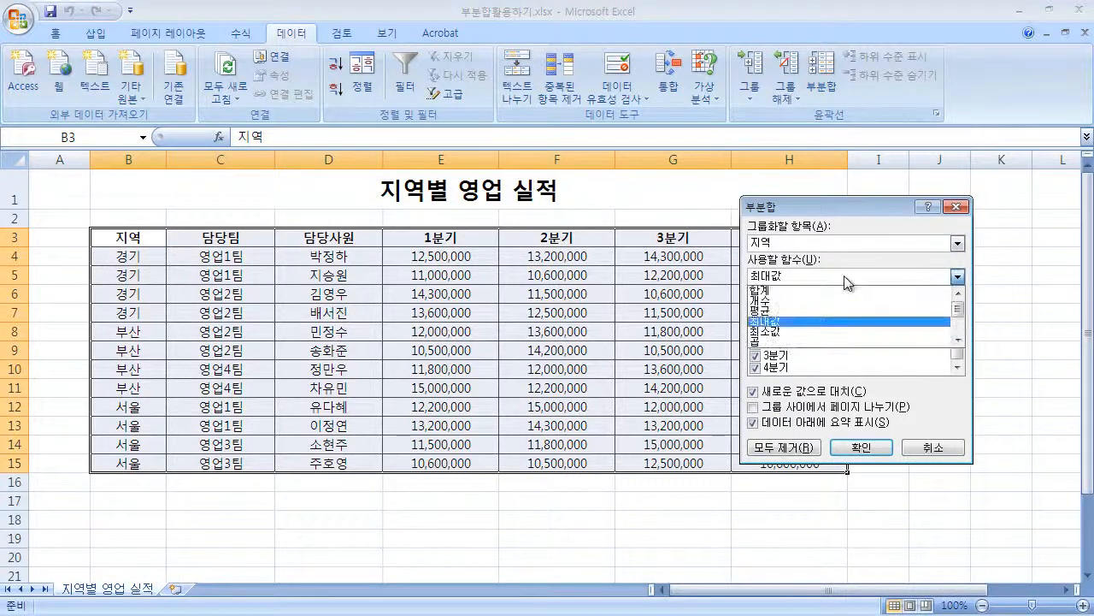
pyautogui.click(855, 288)
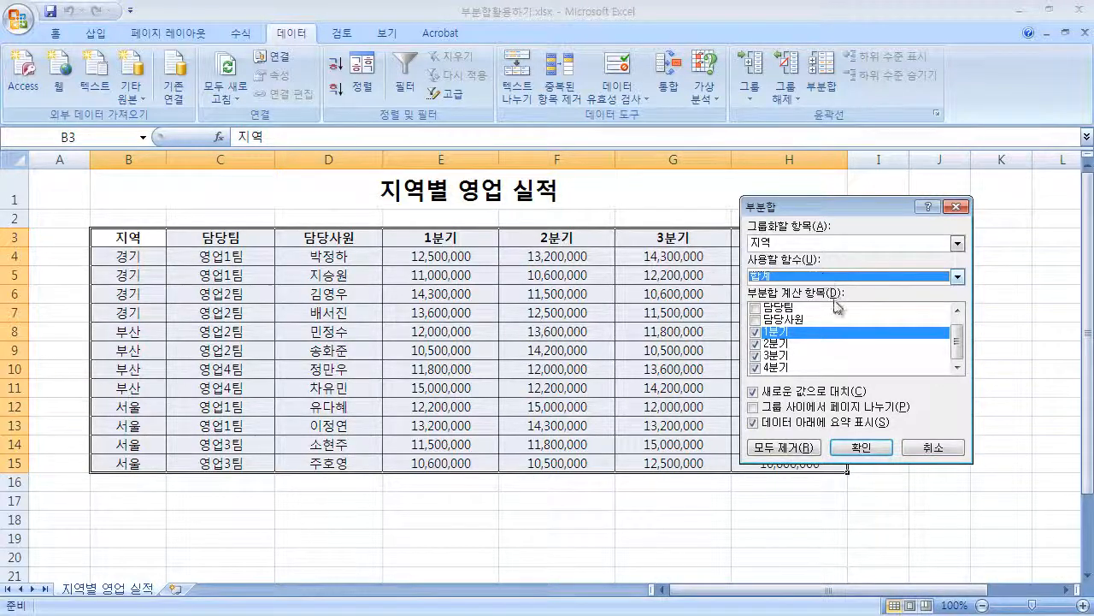
pyautogui.click(756, 343)
pyautogui.click(756, 355)
pyautogui.click(756, 367)
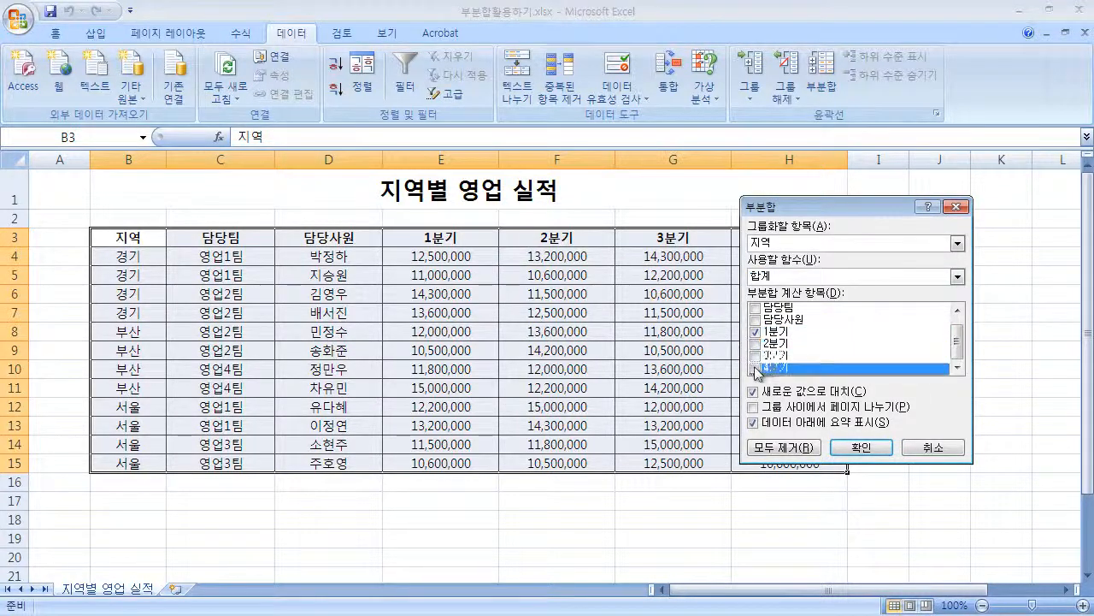
pyautogui.click(794, 332)
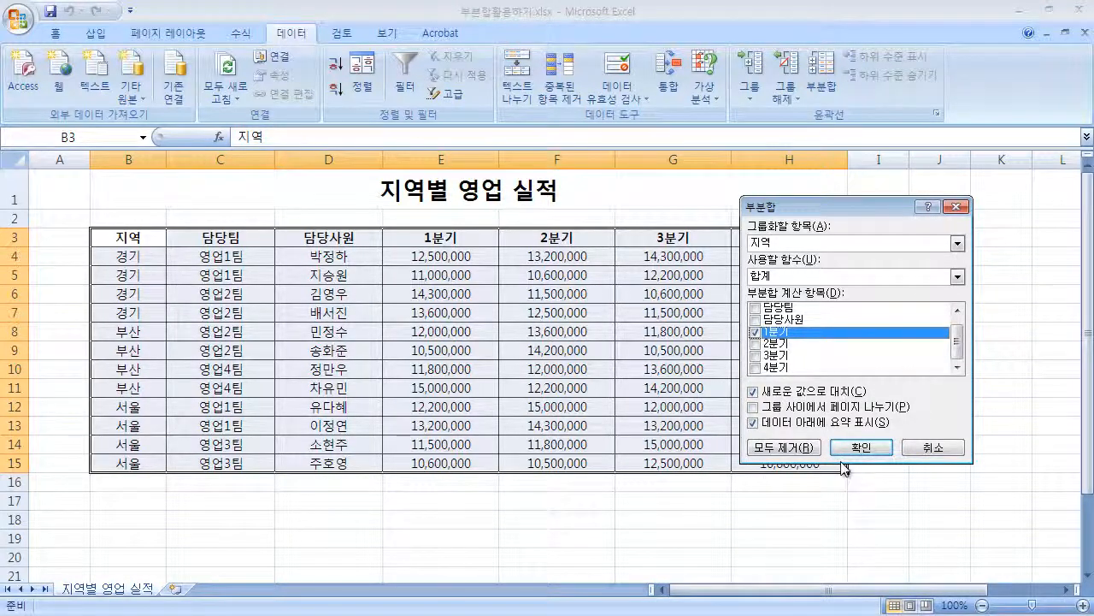
pyautogui.click(893, 458)
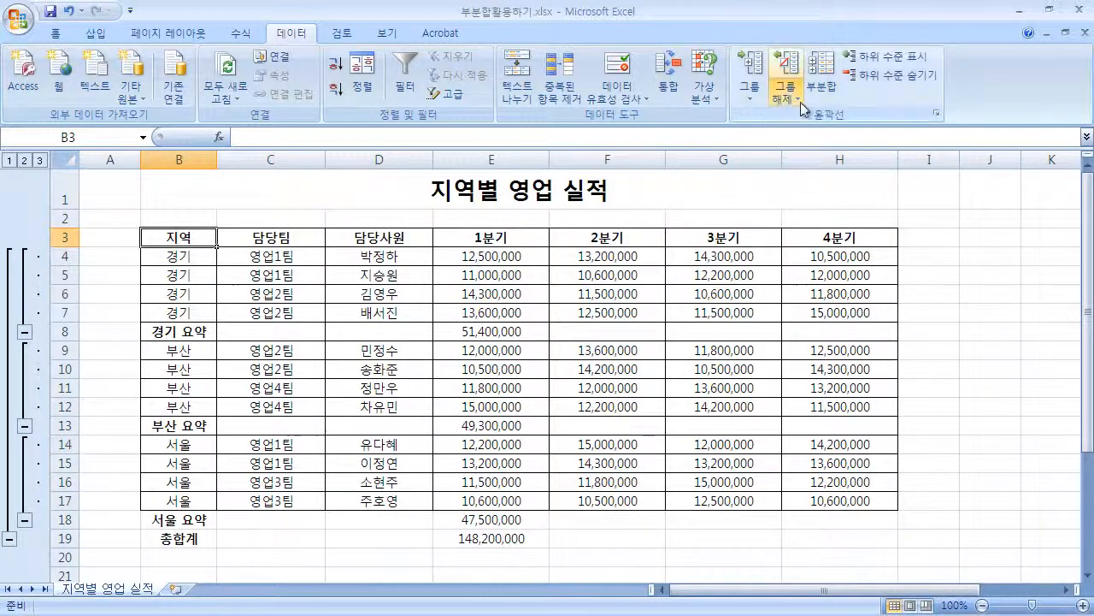
# Step: Replace the regional subtotals with the 평균 function applied only to 2분기
pyautogui.click(822, 89)
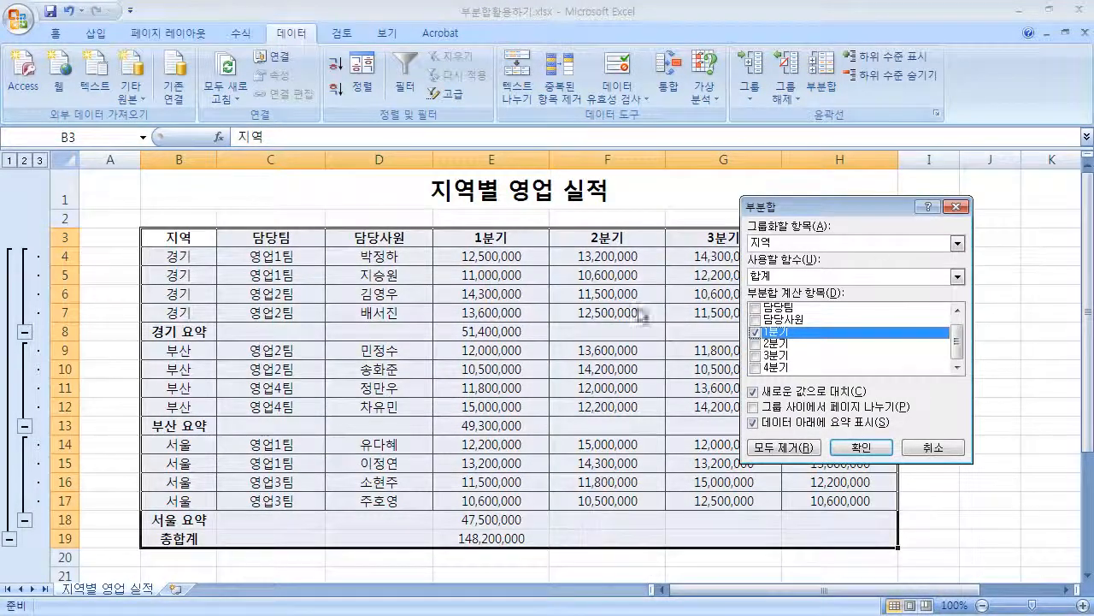
pyautogui.click(756, 334)
pyautogui.click(756, 343)
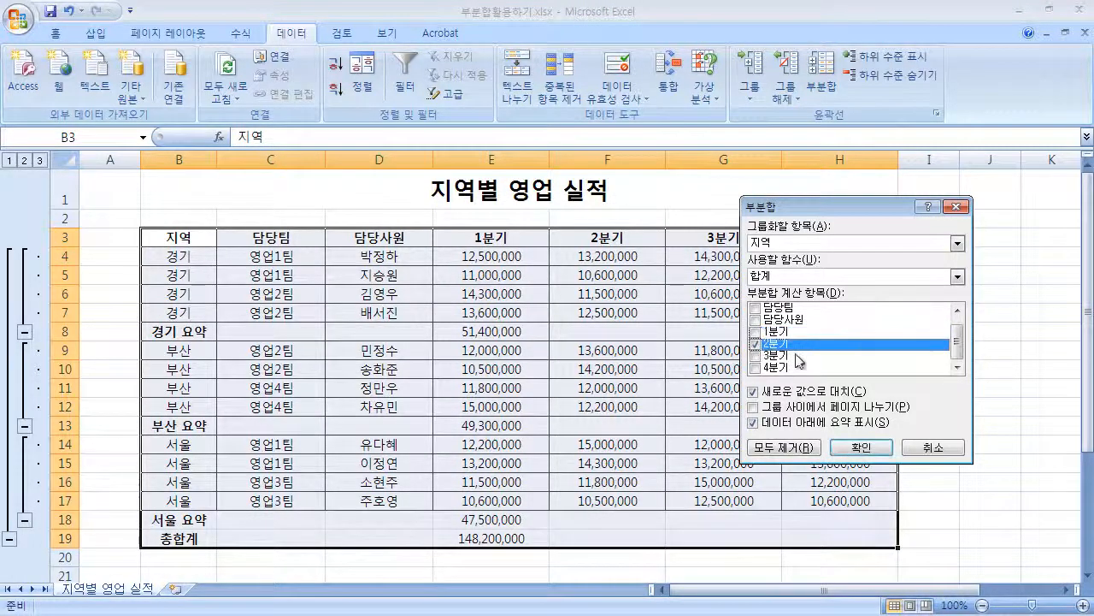
pyautogui.click(813, 278)
pyautogui.click(836, 309)
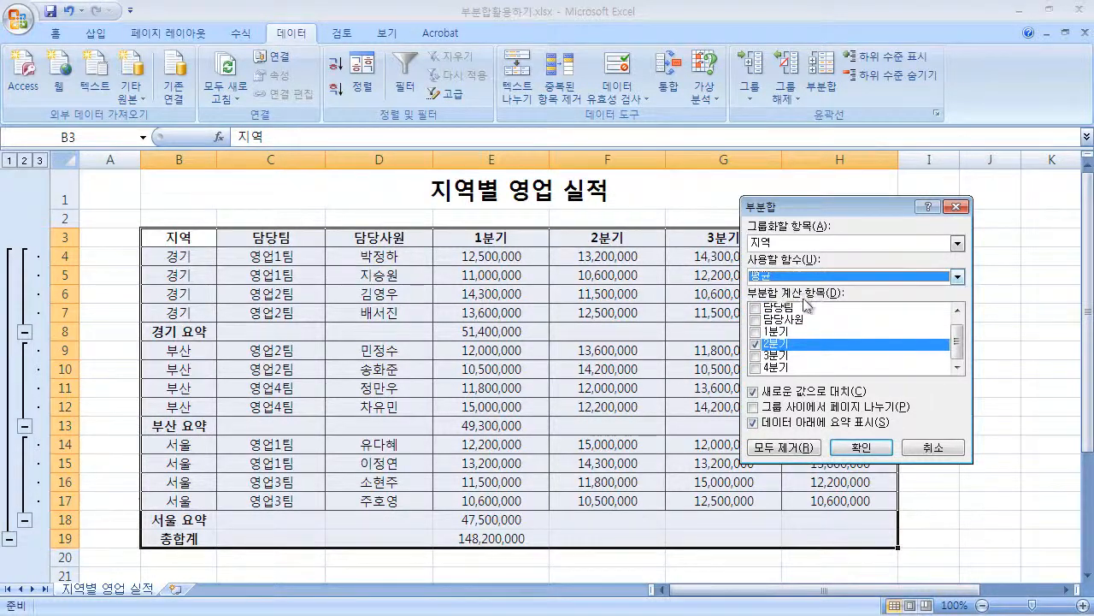
pyautogui.click(861, 447)
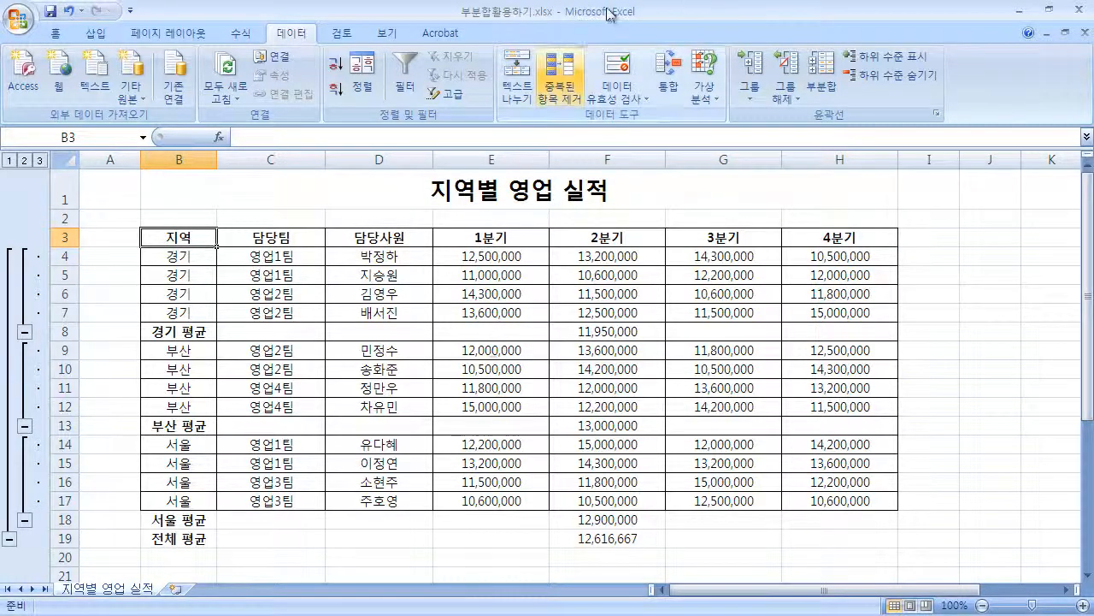
# Step: Replace the 2분기 average subtotals with 합계 subtotals for 1분기 only, grouped by 지역
pyautogui.click(821, 84)
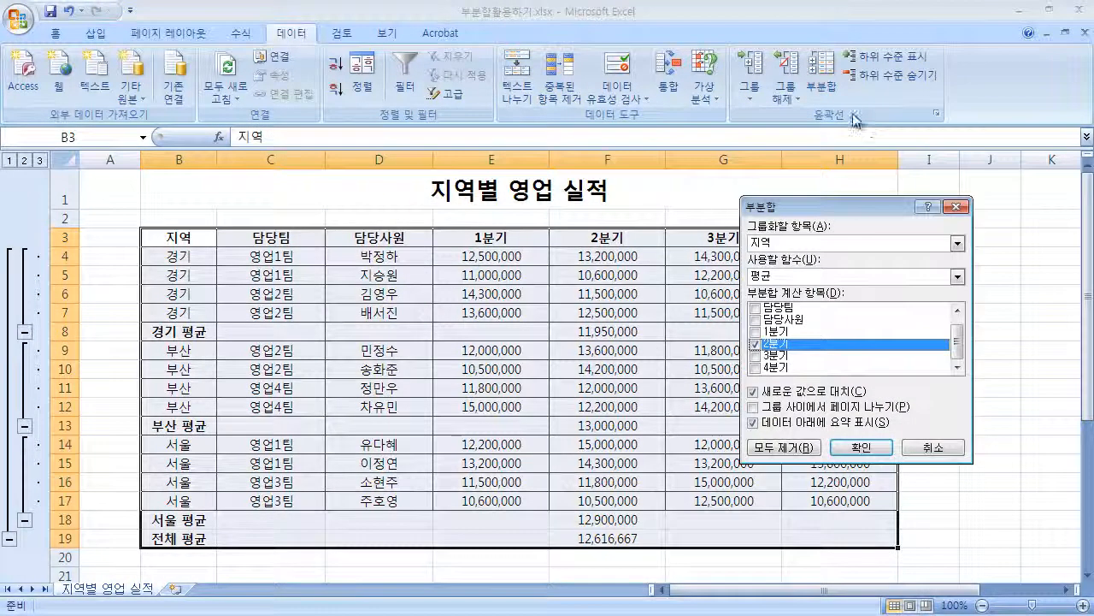
pyautogui.click(790, 275)
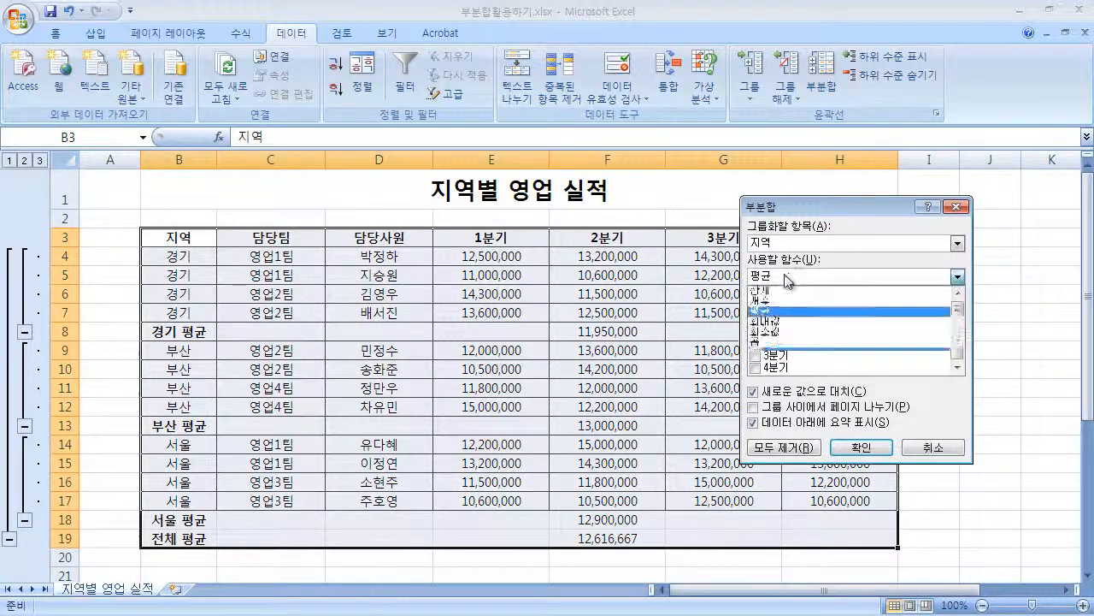
pyautogui.click(787, 291)
pyautogui.click(776, 330)
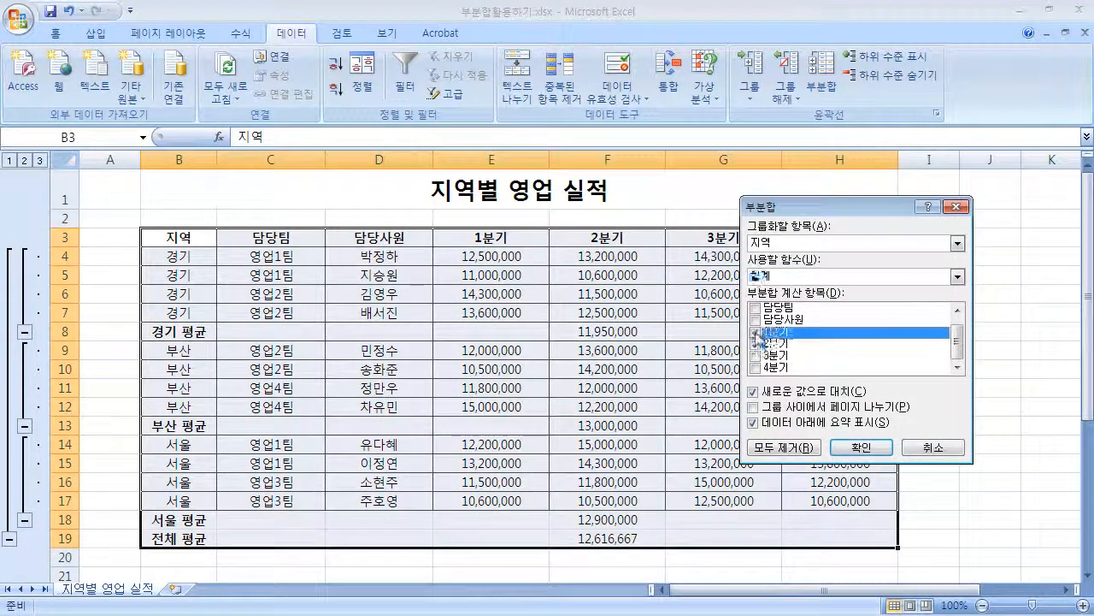
pyautogui.click(785, 344)
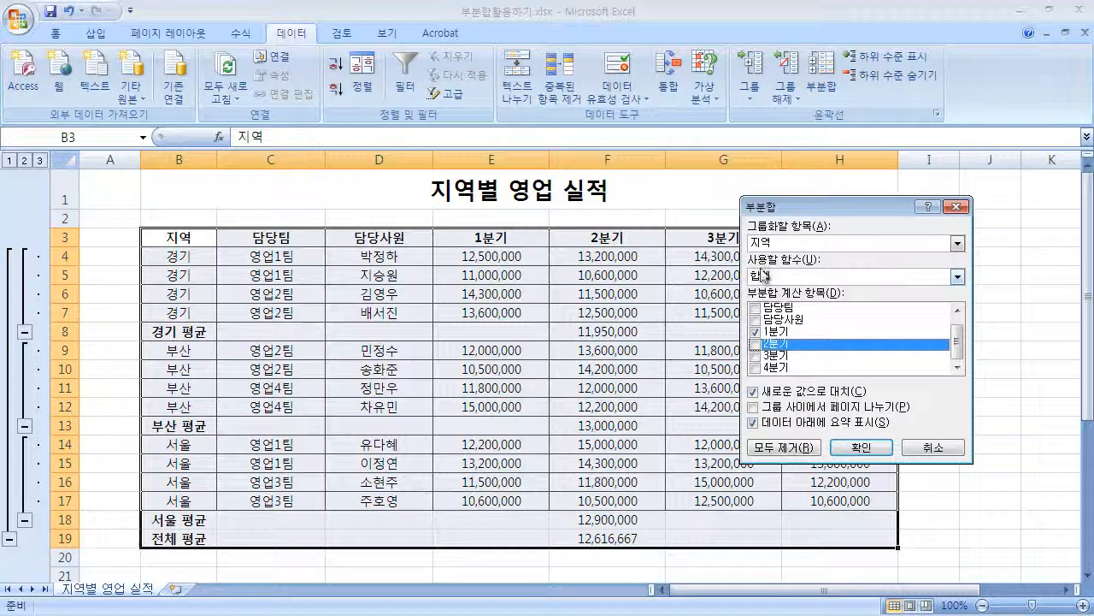
pyautogui.click(881, 451)
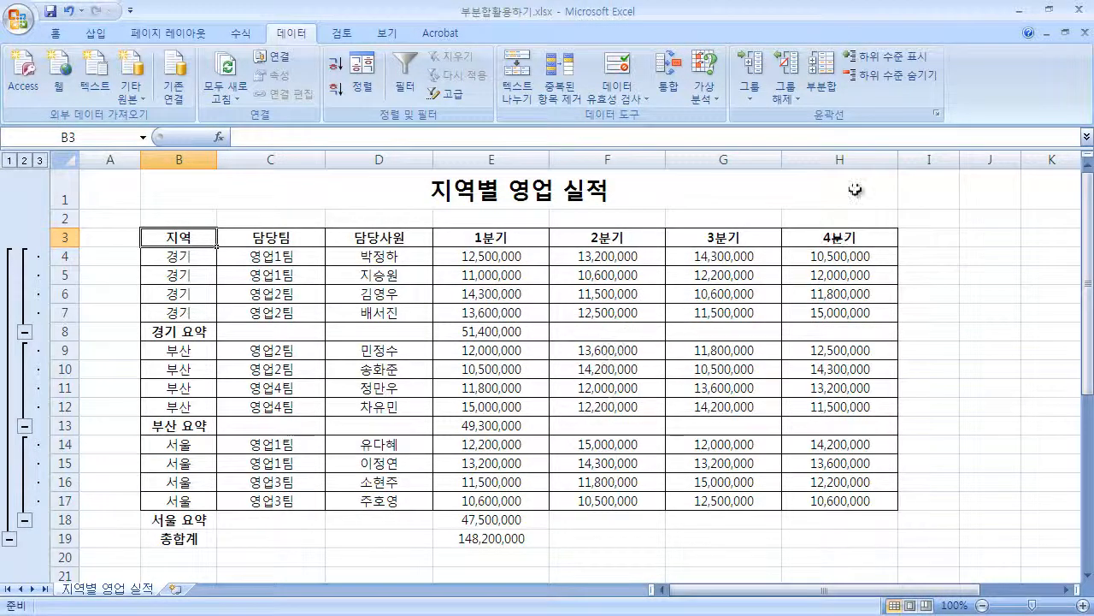
# Step: Add 평균 subtotals for 2분기 by 지역 alongside the existing sums, turning off the 새로운 값으로 대치 option
pyautogui.click(821, 86)
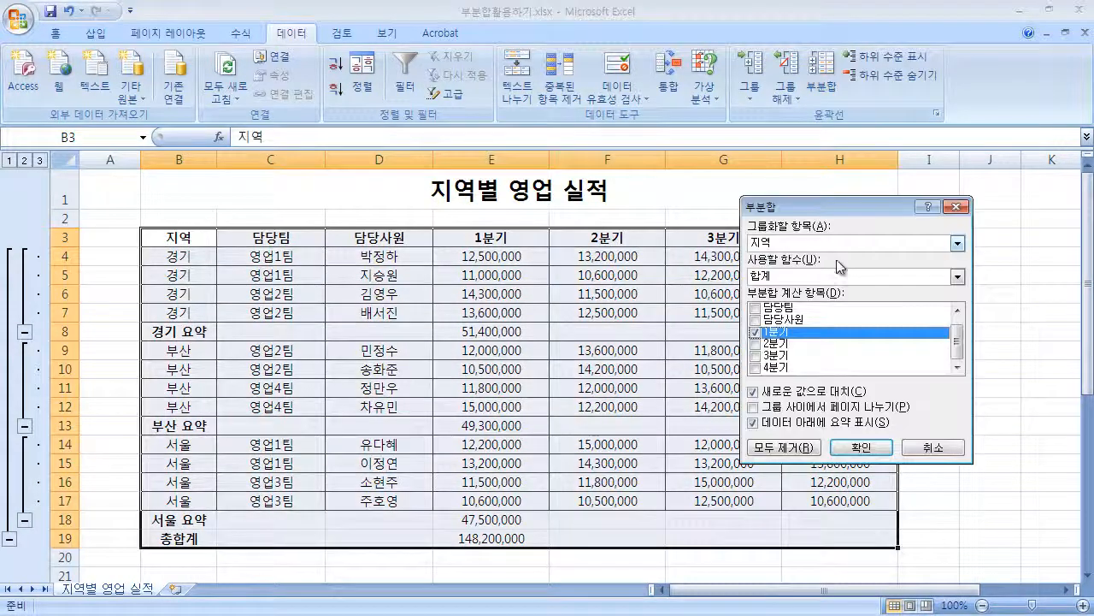
pyautogui.click(790, 277)
pyautogui.click(785, 314)
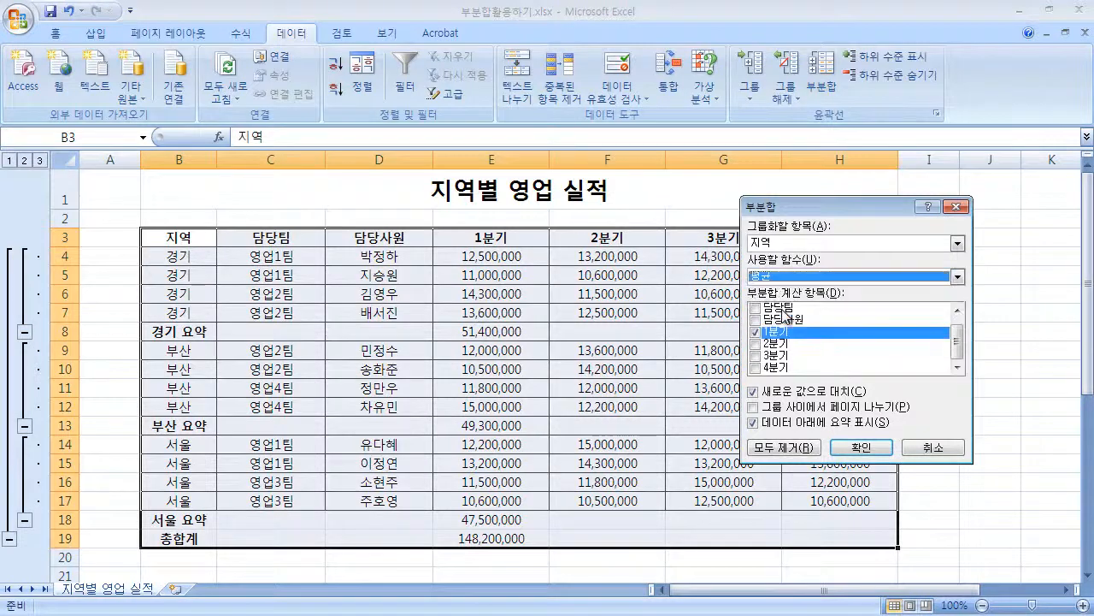
pyautogui.click(756, 342)
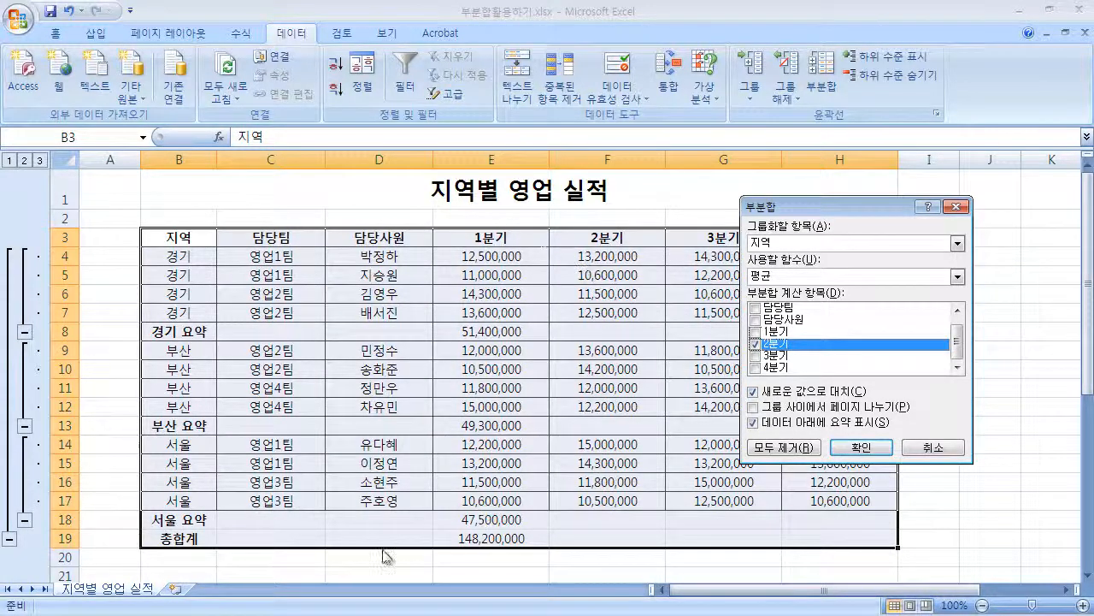
pyautogui.click(756, 392)
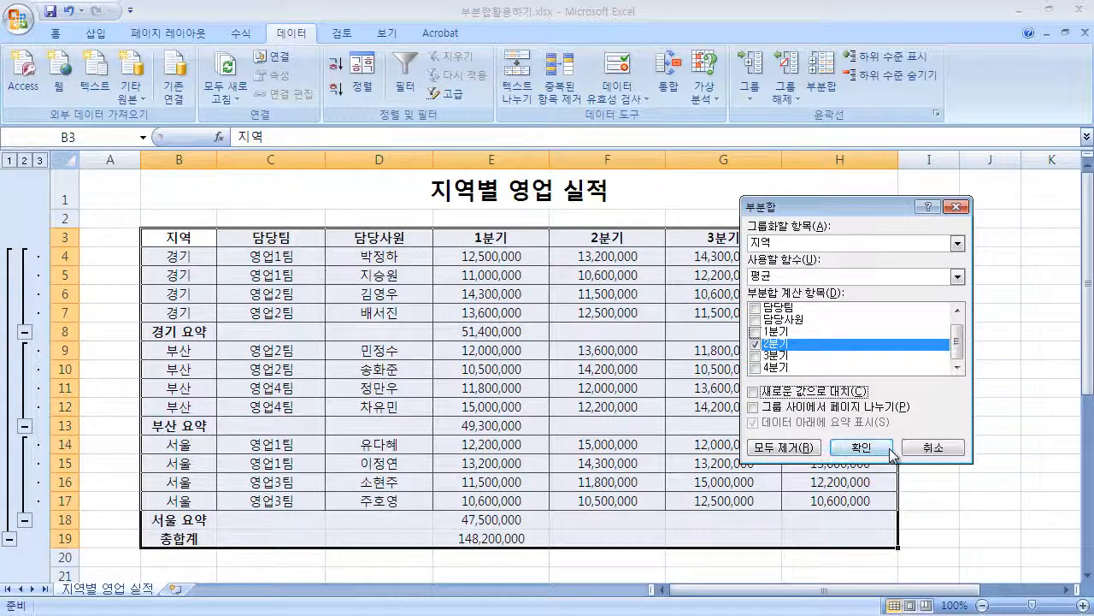
pyautogui.click(859, 447)
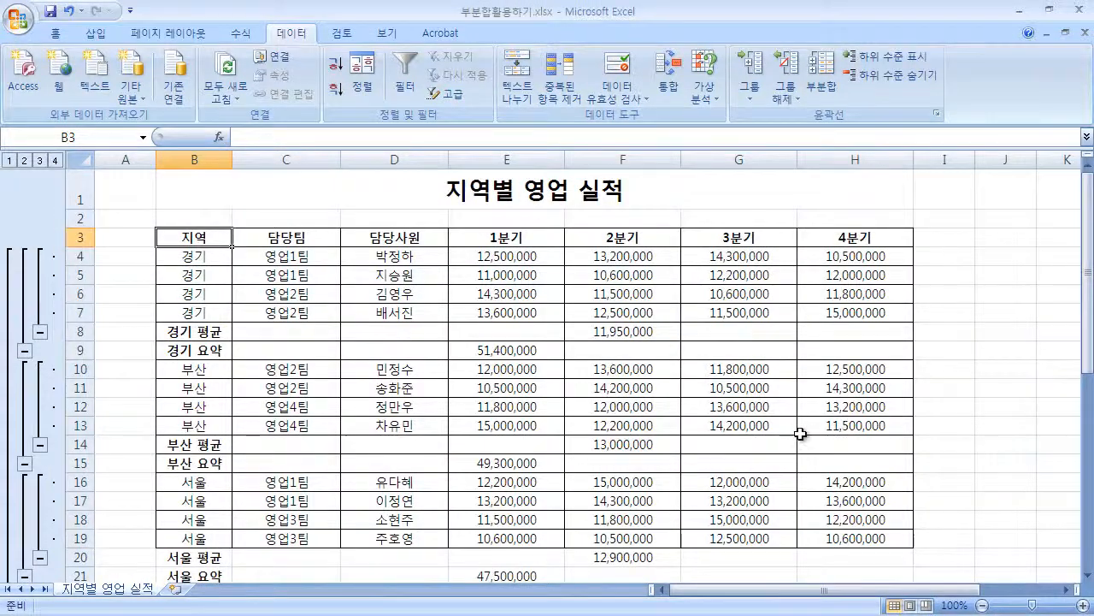
# Step: Compare the 경기 요약 row for 1분기 with the 경기 평균 row for 2분기, including the E9 subtotal formula
pyautogui.moveTo(209, 350); pyautogui.dragTo(506, 350)
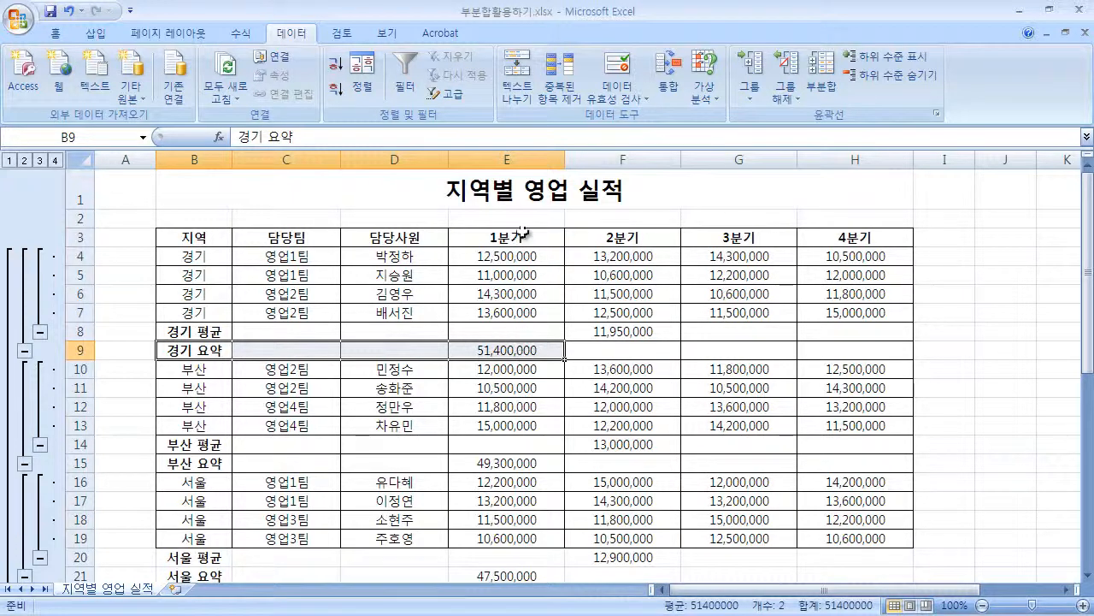
pyautogui.click(517, 350)
pyautogui.moveTo(202, 332); pyautogui.dragTo(650, 334)
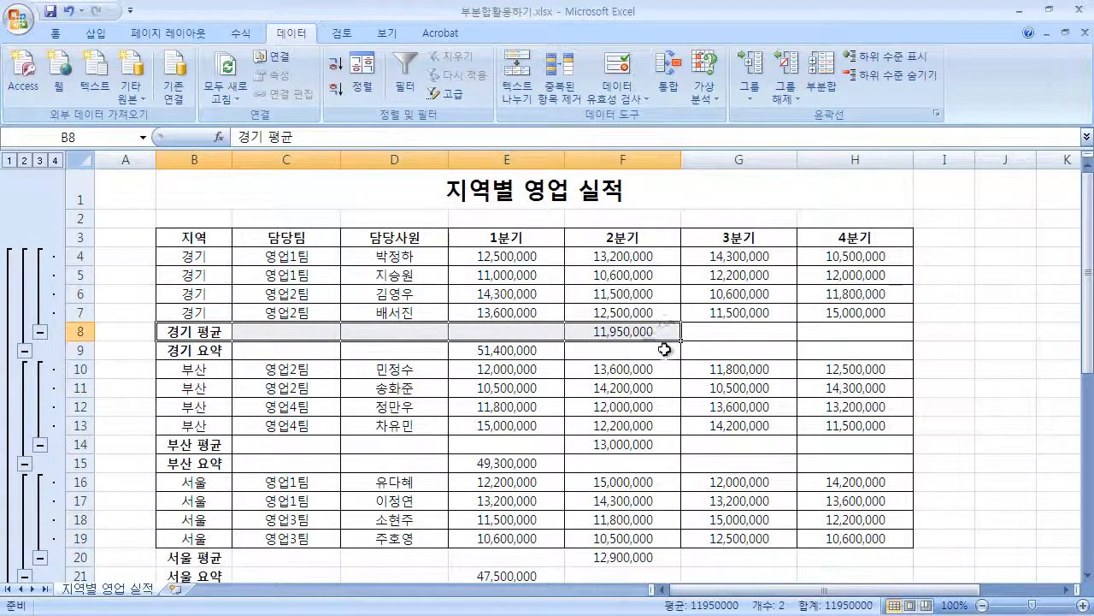
pyautogui.click(516, 352)
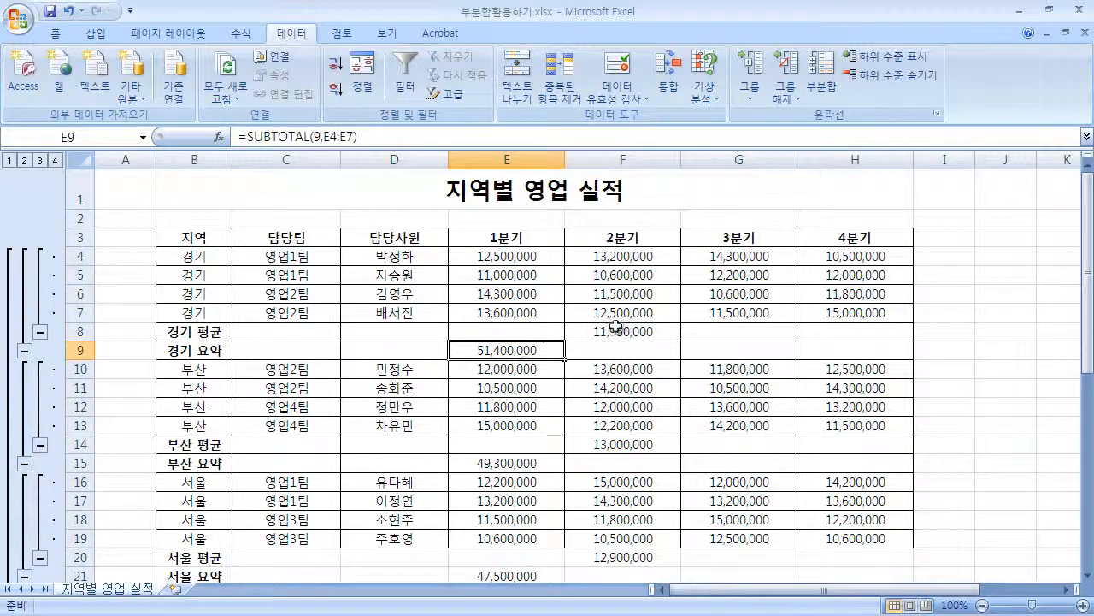
pyautogui.click(939, 416)
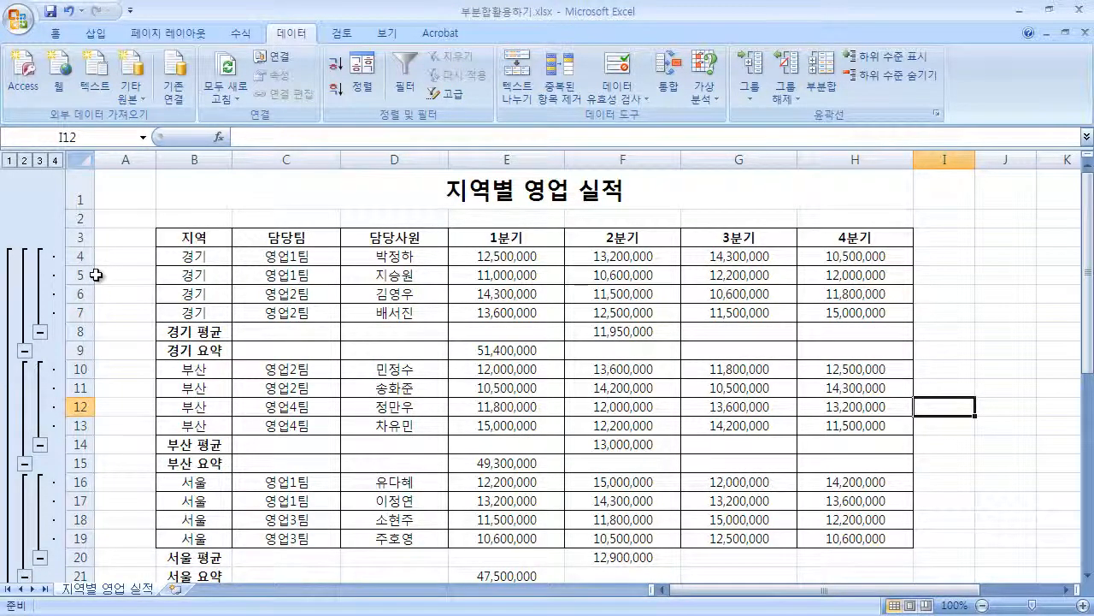
# Step: Collapse the outline to level 3 and toggle the 경기 and 부산 details, ending with only 경기 expanded
pyautogui.click(39, 160)
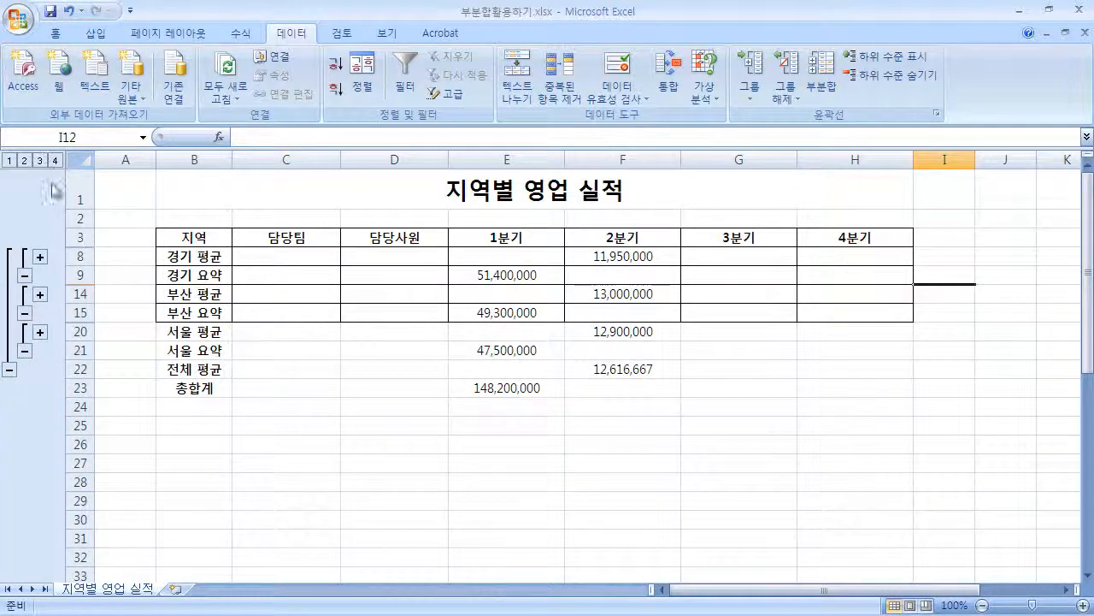
pyautogui.click(40, 256)
pyautogui.click(41, 369)
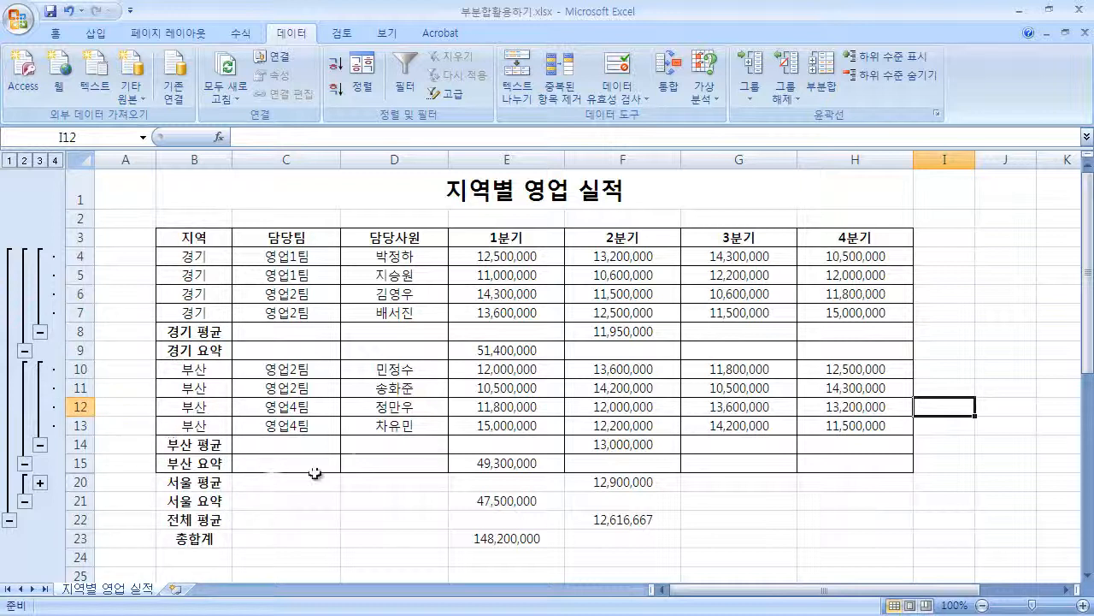
pyautogui.click(950, 558)
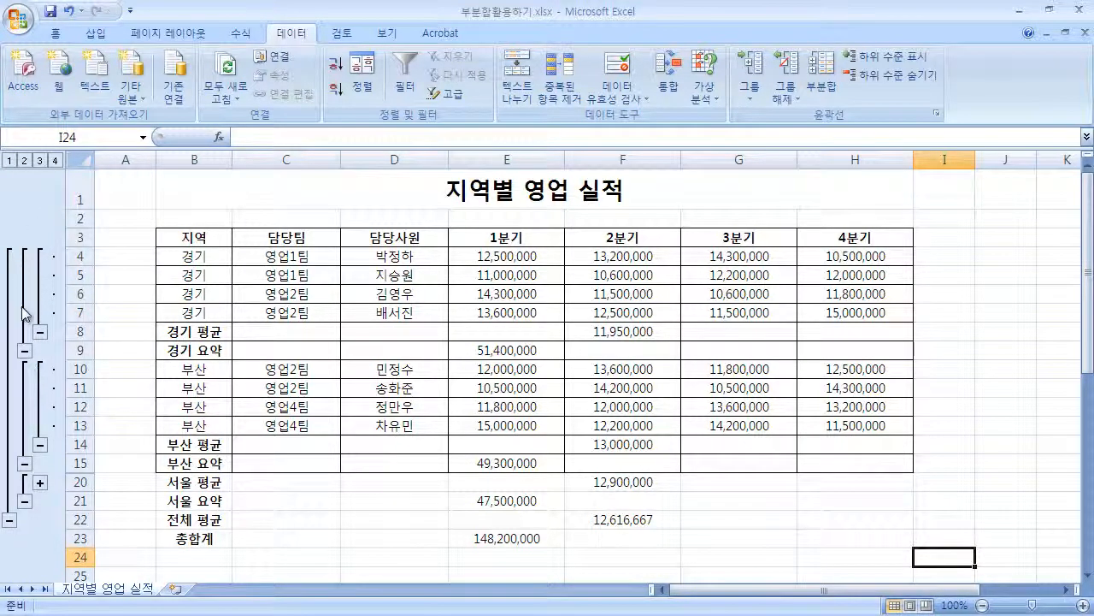
pyautogui.click(40, 444)
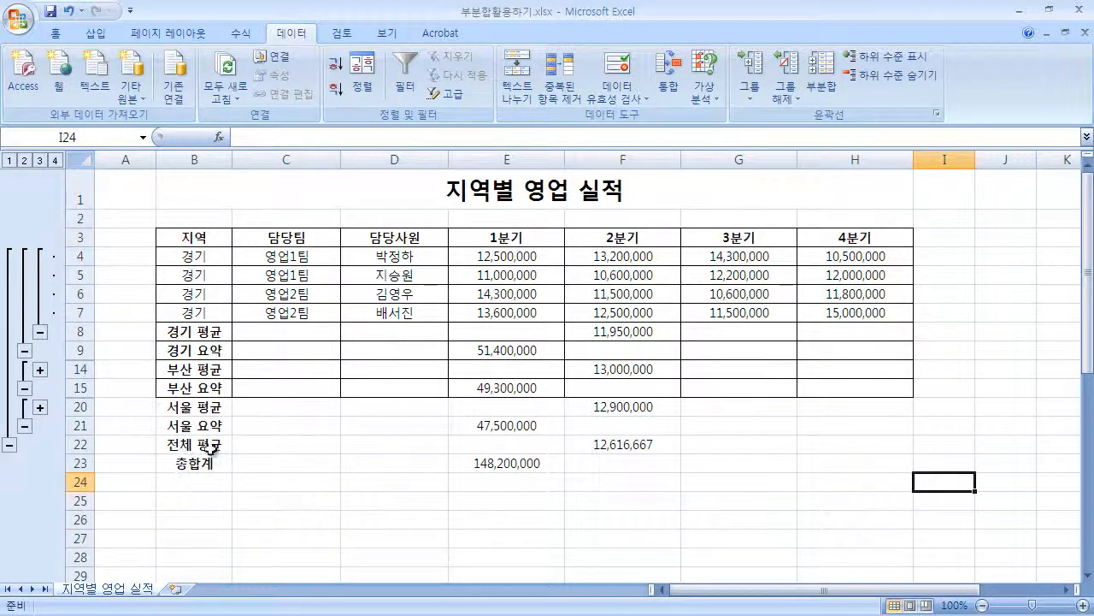
# Step: Review the Subtotal options for the table starting from the 지역 header without applying any change
pyautogui.click(214, 239)
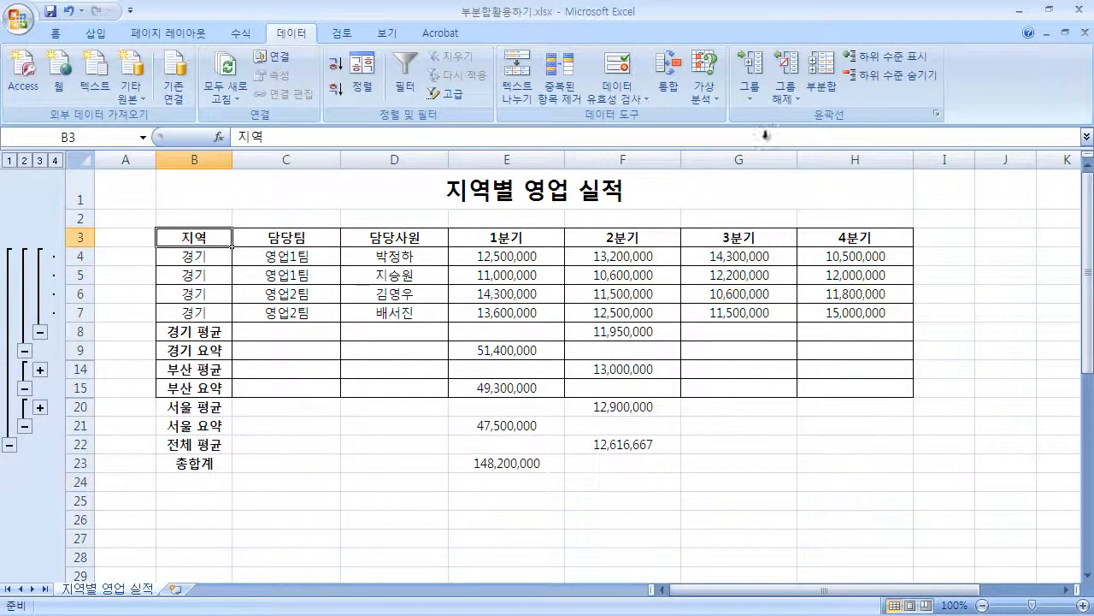
pyautogui.click(834, 99)
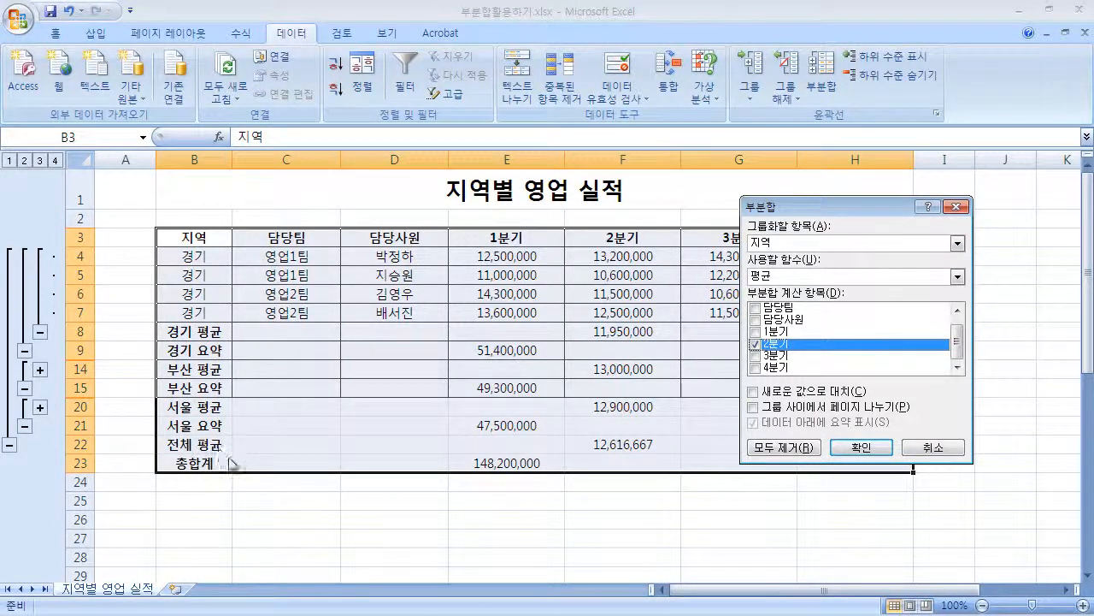
pyautogui.click(931, 447)
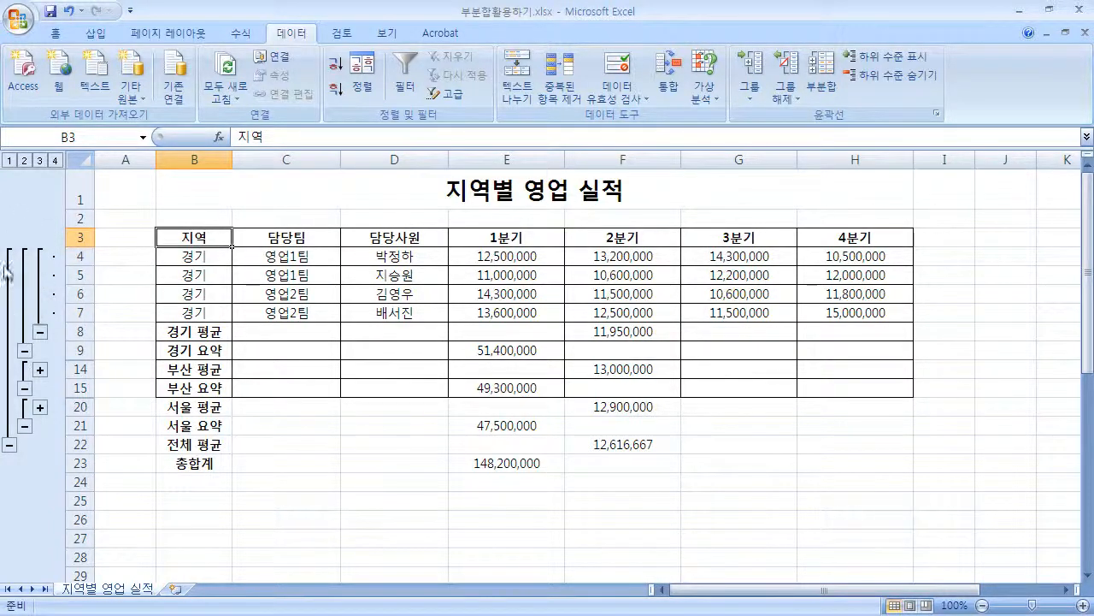
# Step: Clear the outline from the subtotalled sales table with 윤곽 지우기, keeping the subtotal rows
pyautogui.click(570, 318)
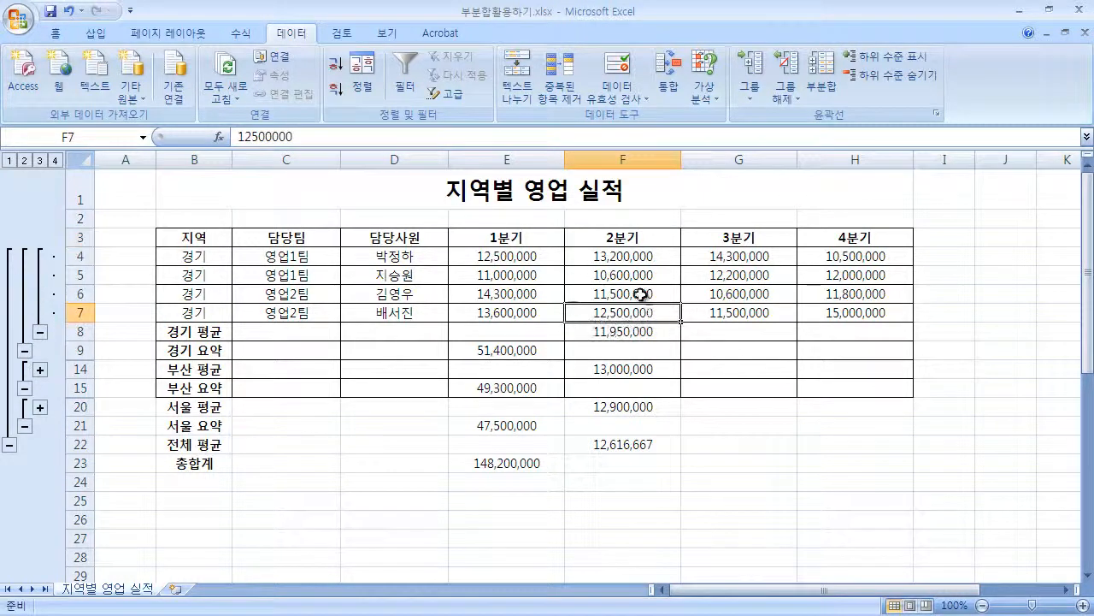
pyautogui.click(726, 334)
pyautogui.click(896, 442)
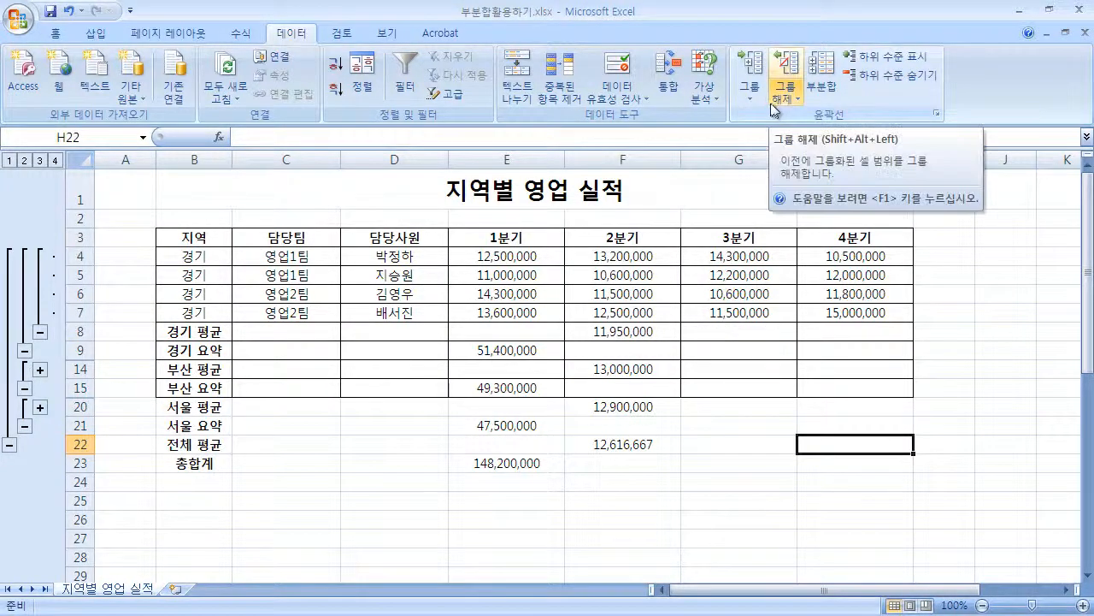
pyautogui.click(799, 103)
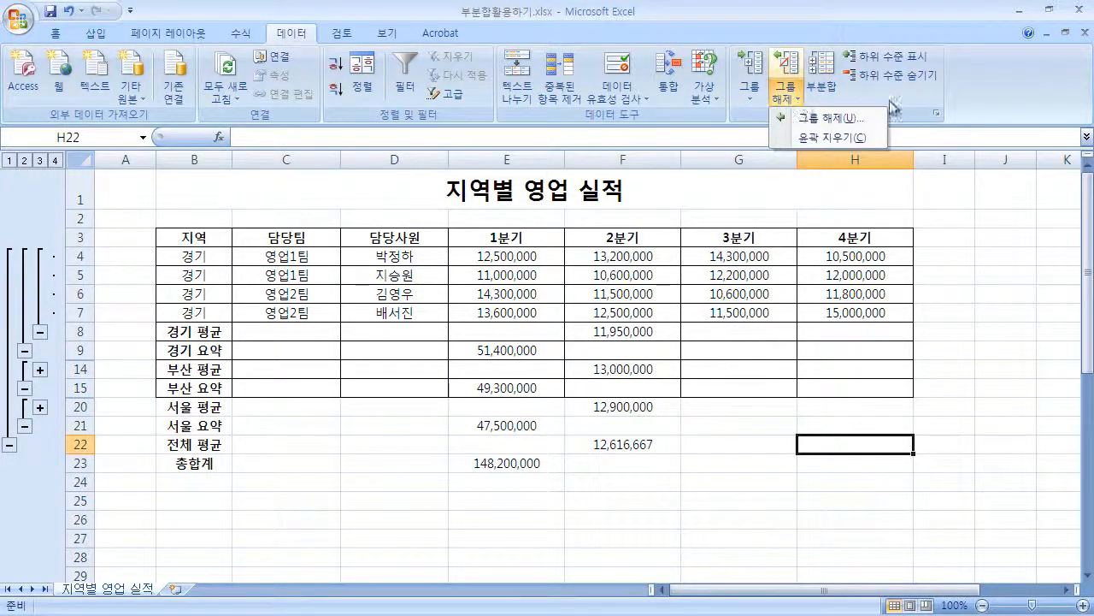
pyautogui.click(891, 106)
pyautogui.click(800, 101)
pyautogui.click(863, 139)
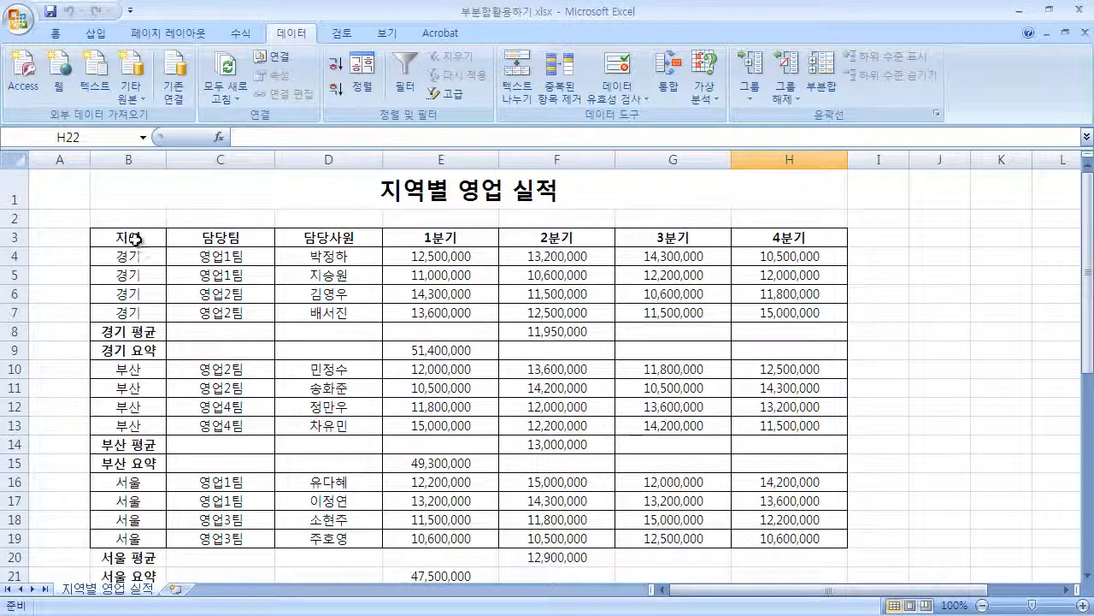
# Step: Add 평균 subtotals for 2분기 by 지역 from the 지역 header, with 데이터 아래에 요약 표시 turned off
pyautogui.click(949, 331)
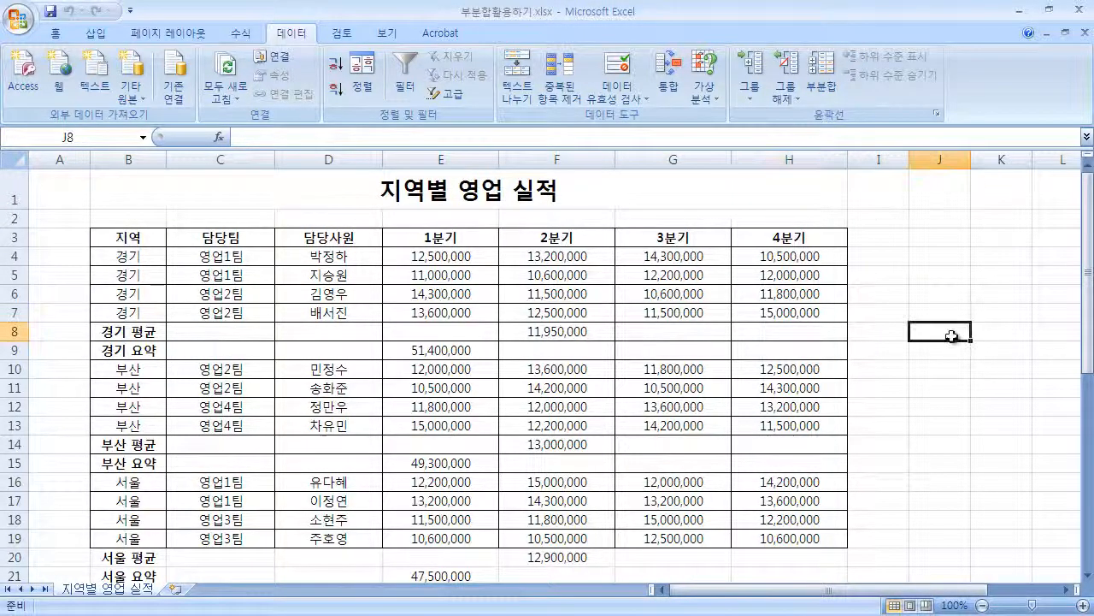
pyautogui.click(821, 84)
pyautogui.click(782, 356)
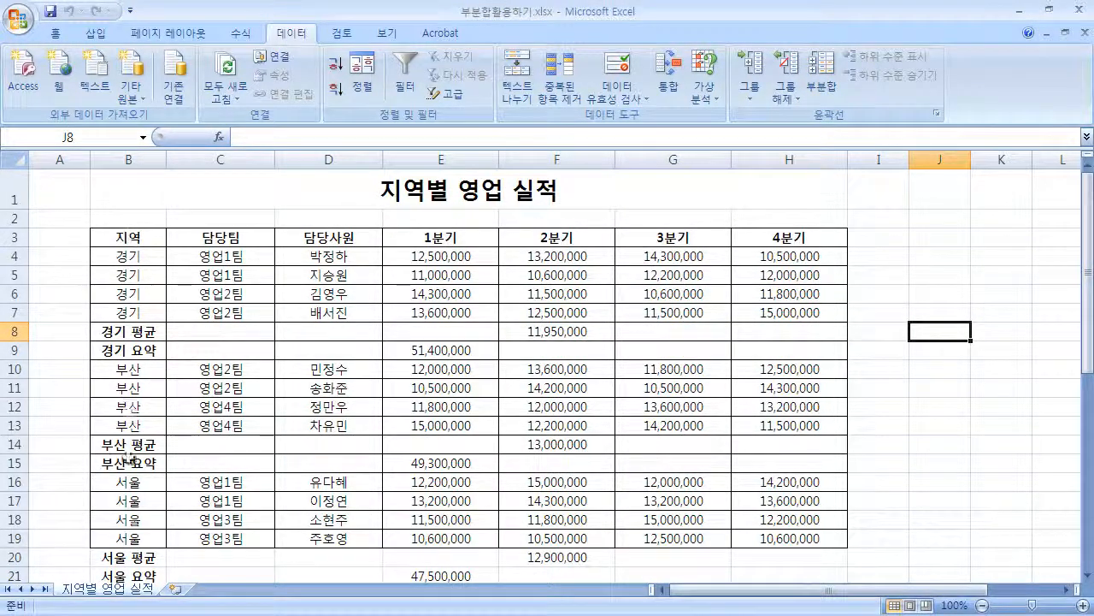
pyautogui.click(139, 238)
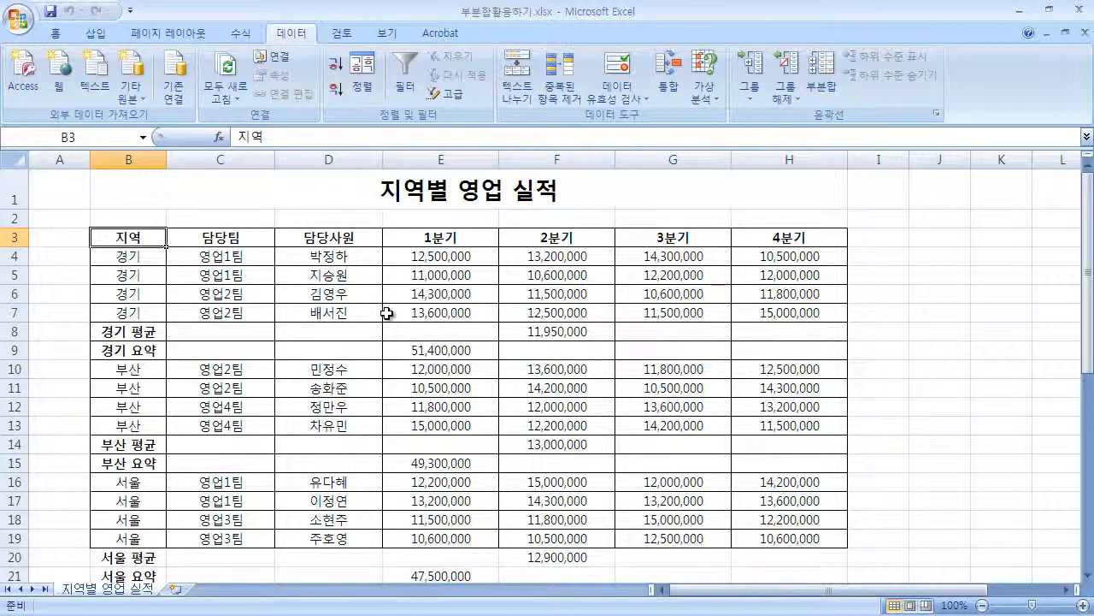
pyautogui.click(823, 90)
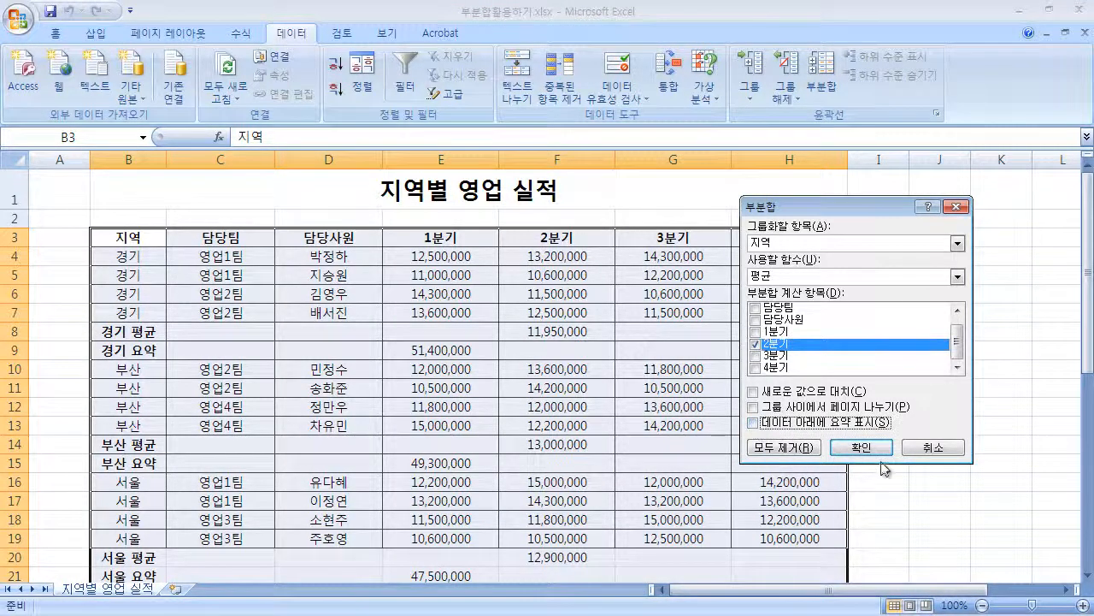
pyautogui.click(876, 451)
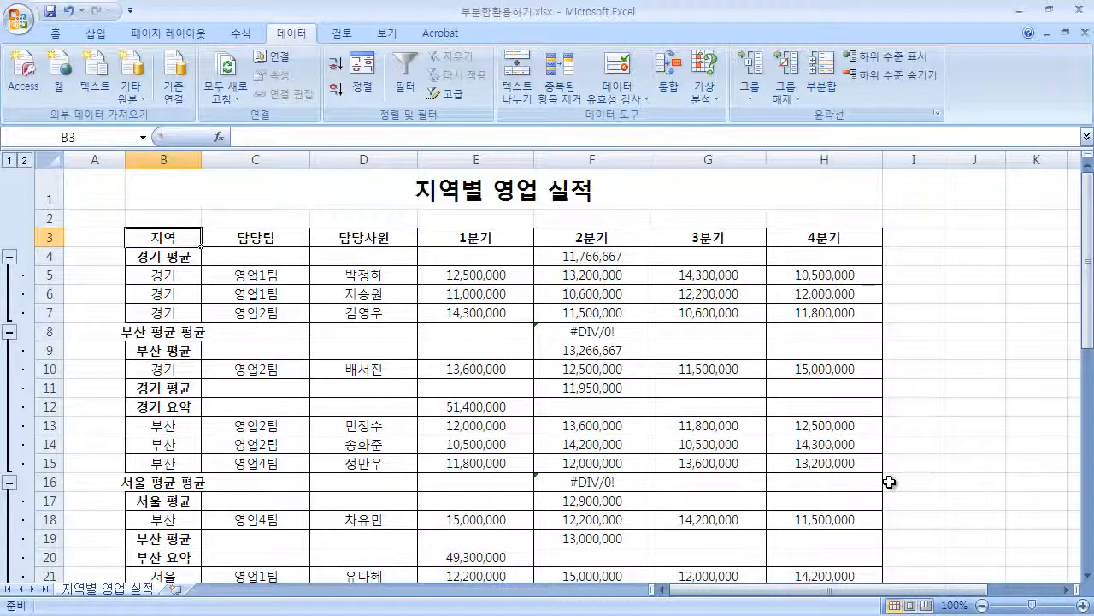
# Step: Inspect the inserted average rows down the table, including the 총합계 평균 row and its 2분기 formula in F25
pyautogui.scroll(-2, 943, 482)
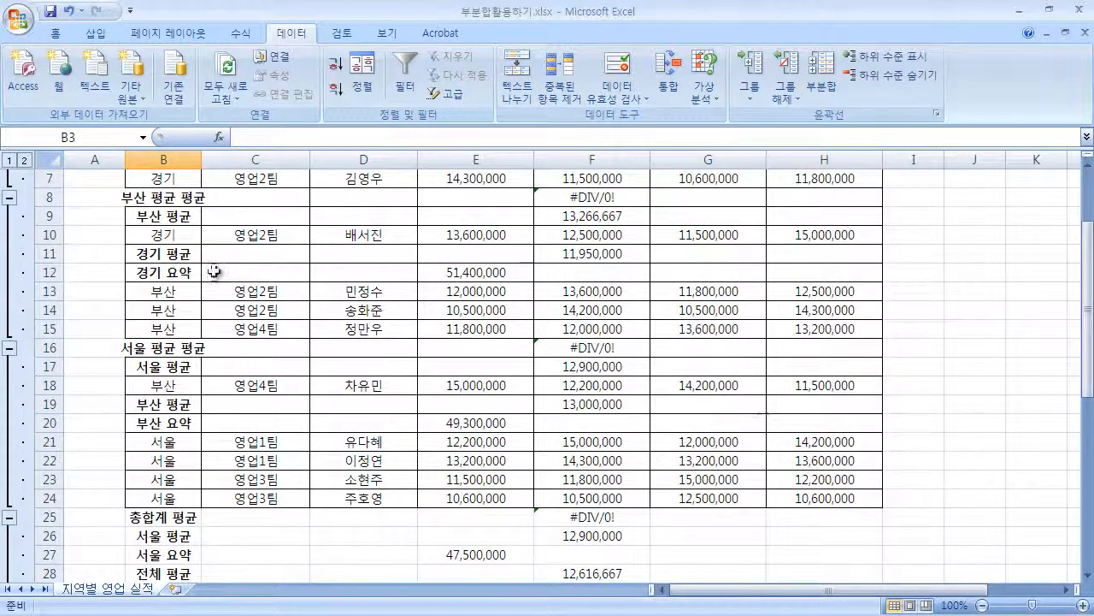
pyautogui.scroll(-1, 213, 531)
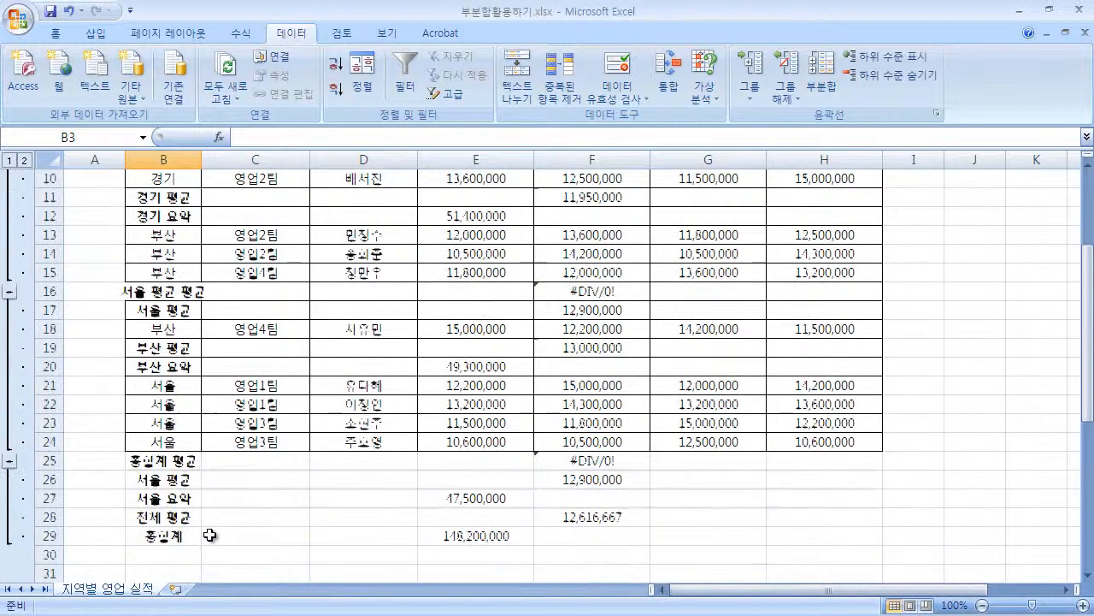
pyautogui.click(171, 462)
pyautogui.click(613, 460)
# Step: Remove all subtotals from the sales table with 모두 제거
pyautogui.scroll(3, 655, 462)
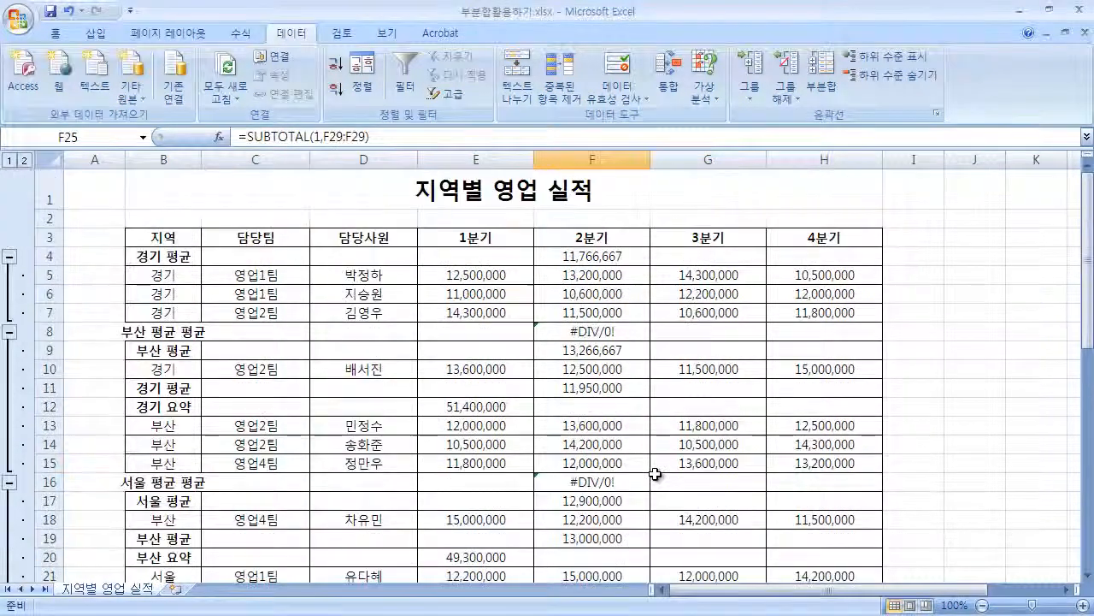
pyautogui.click(821, 86)
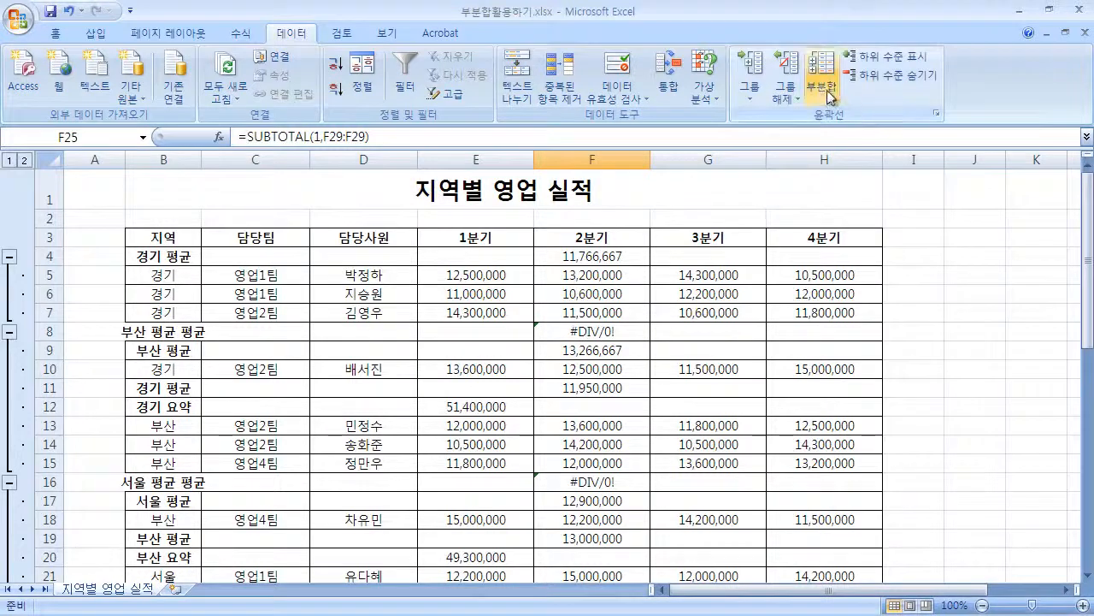
pyautogui.click(791, 445)
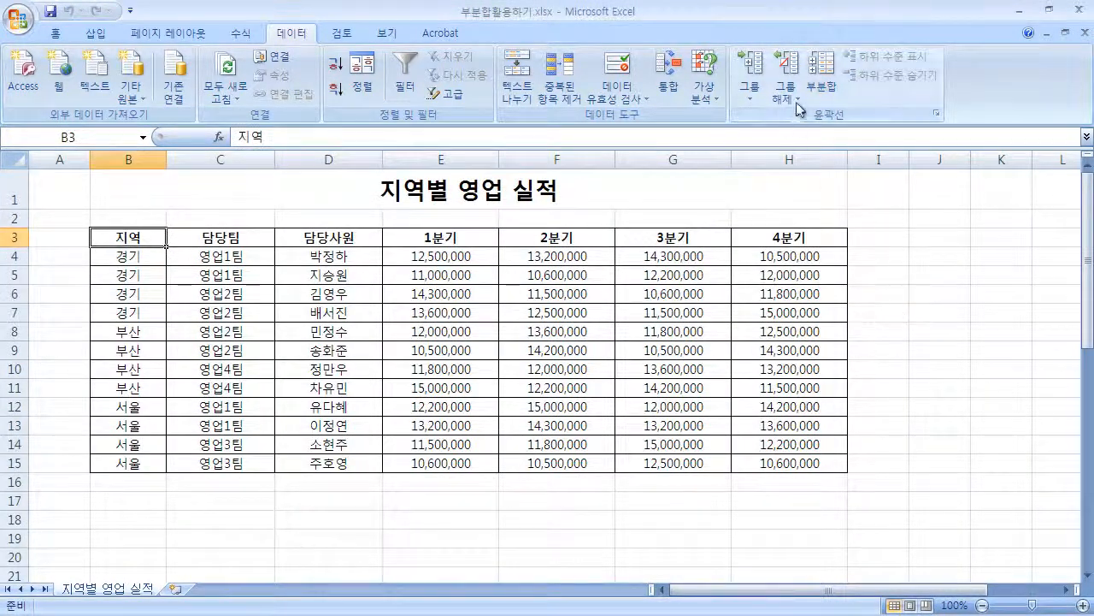
pyautogui.click(822, 85)
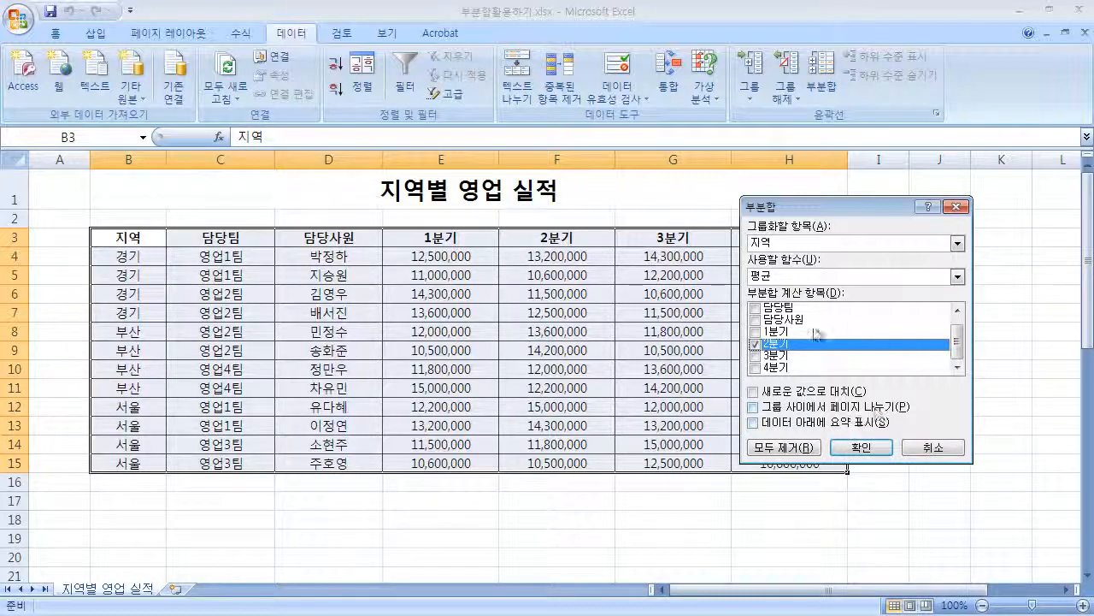
pyautogui.click(790, 245)
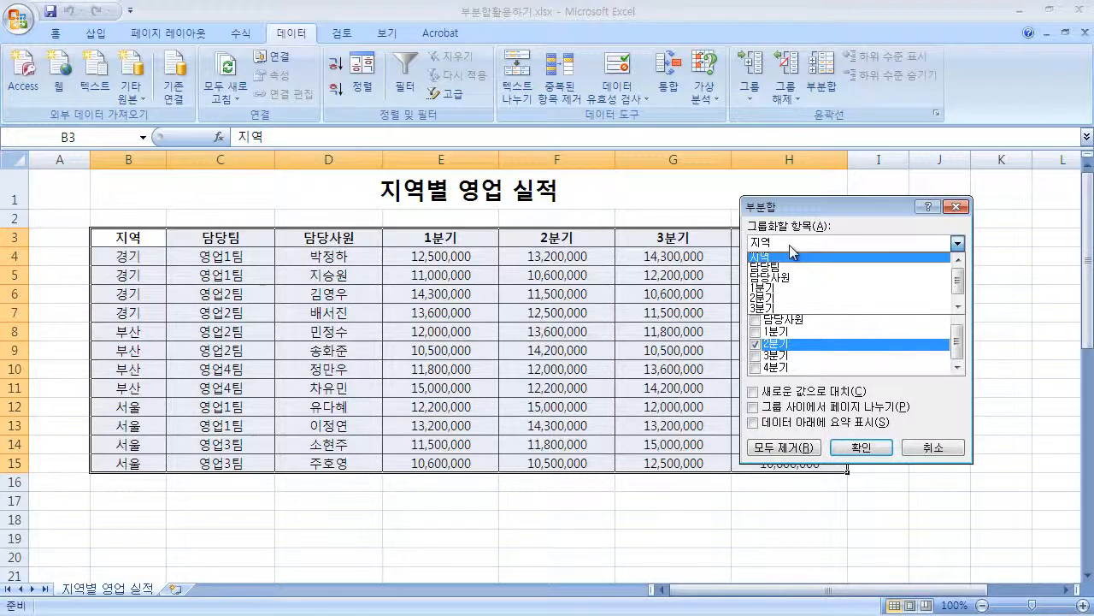
pyautogui.click(799, 266)
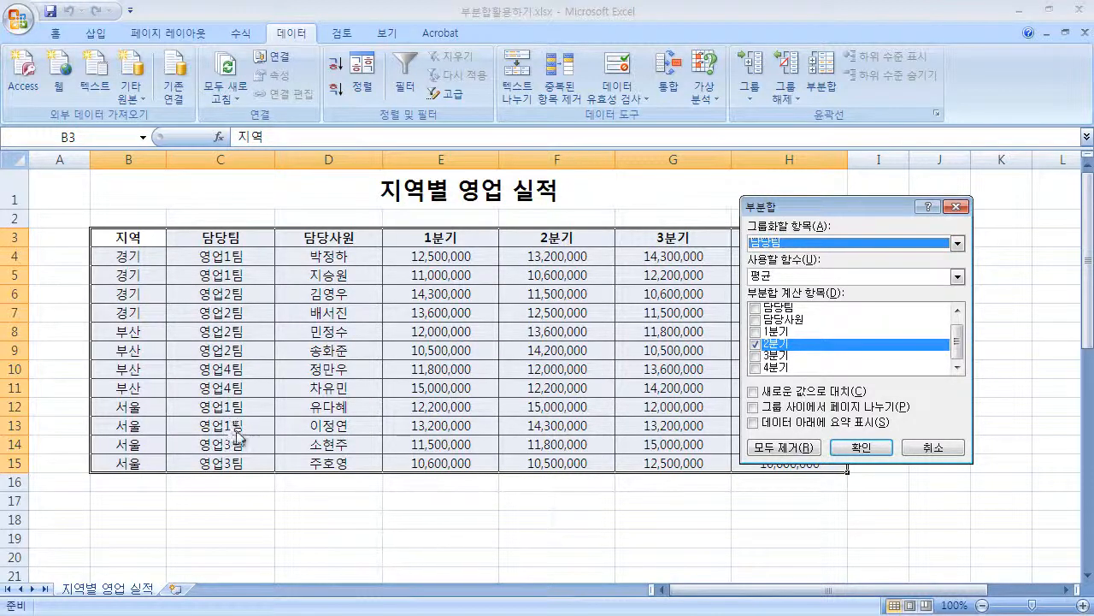
pyautogui.click(938, 447)
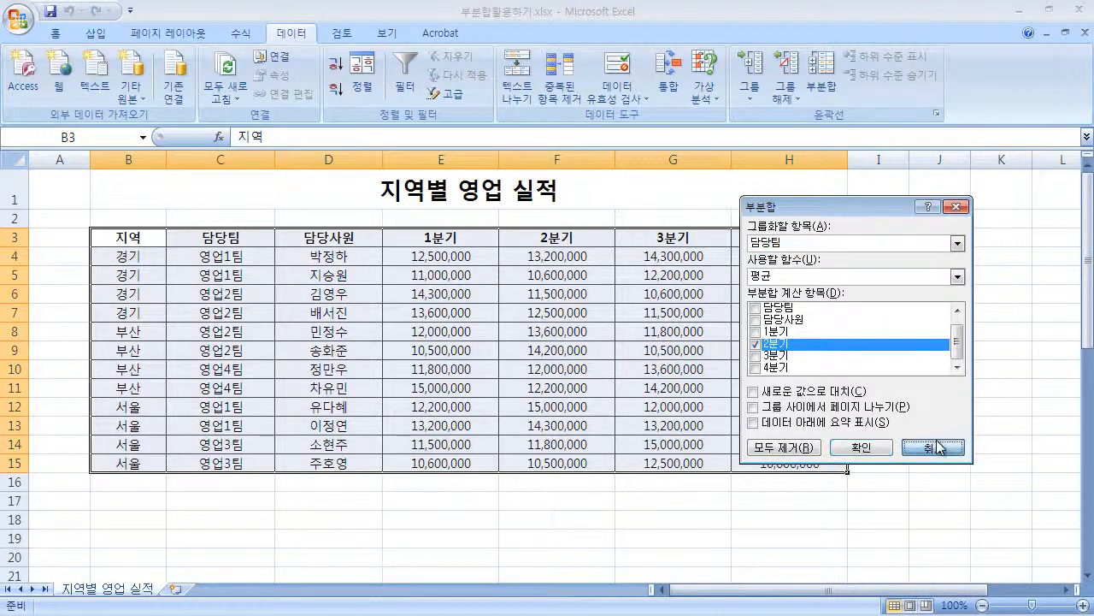
pyautogui.click(938, 447)
# Step: Add 개수 subtotals of 담당사원 grouped by 담당팀, unselecting 2분기 and turning on 새로운 값으로 대치
pyautogui.click(147, 241)
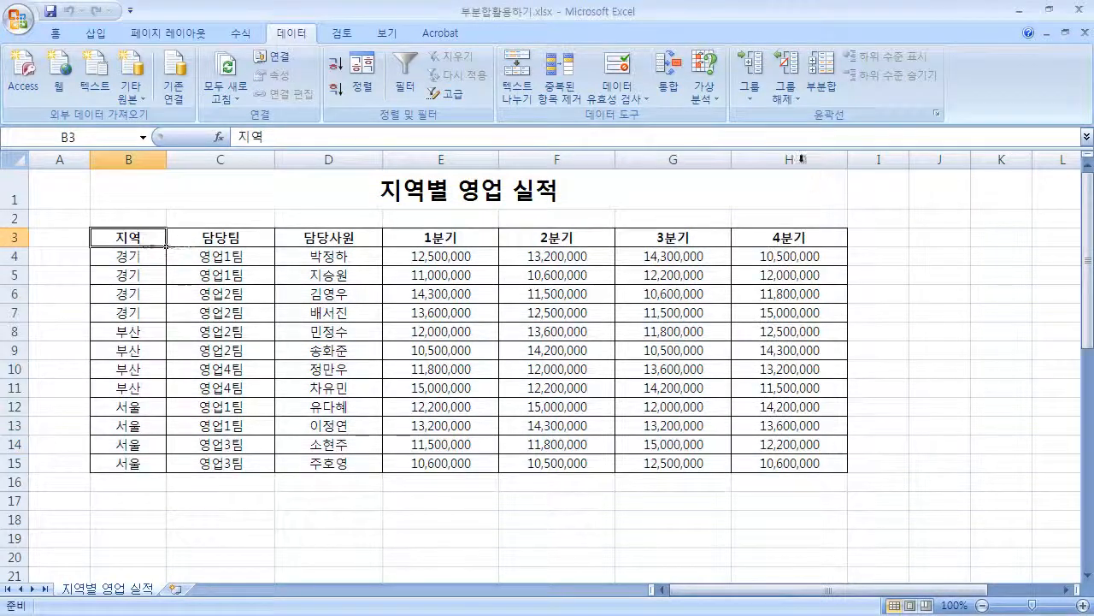
pyautogui.click(821, 86)
pyautogui.click(835, 245)
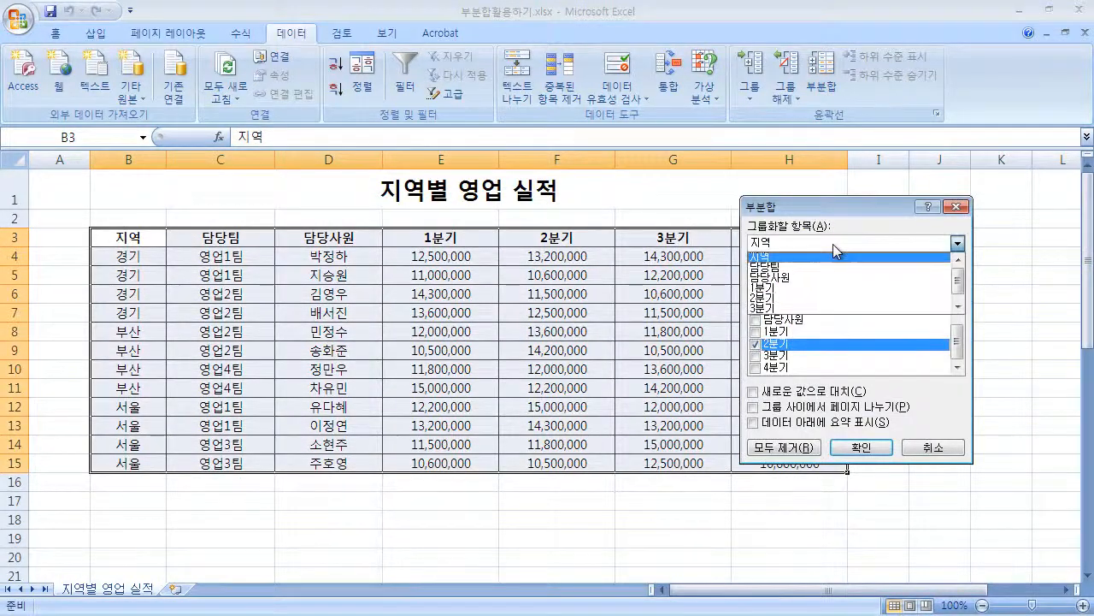
pyautogui.click(829, 266)
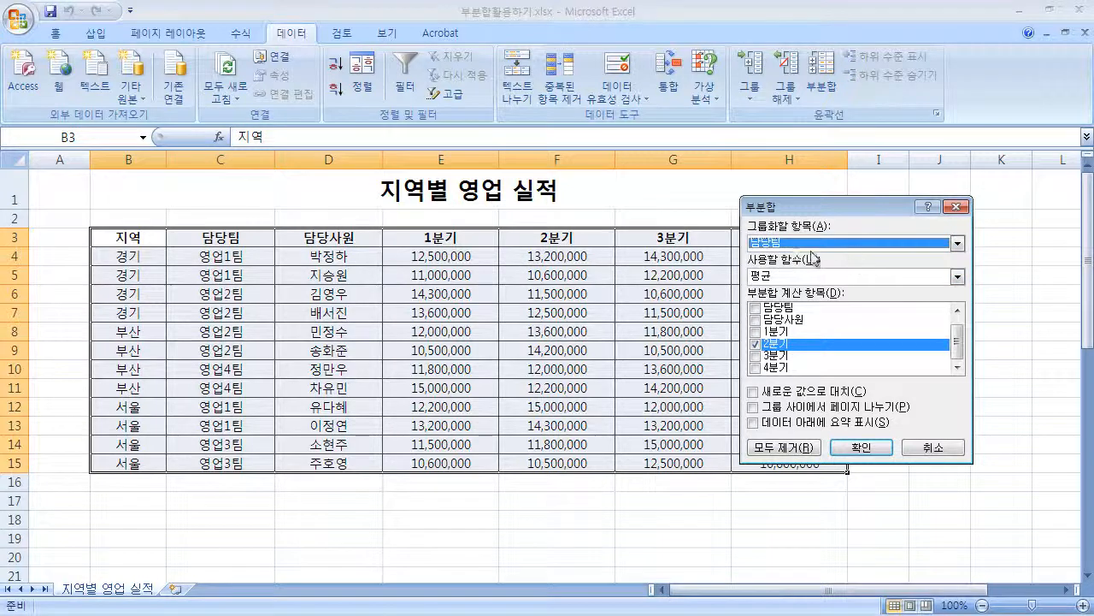
pyautogui.click(864, 276)
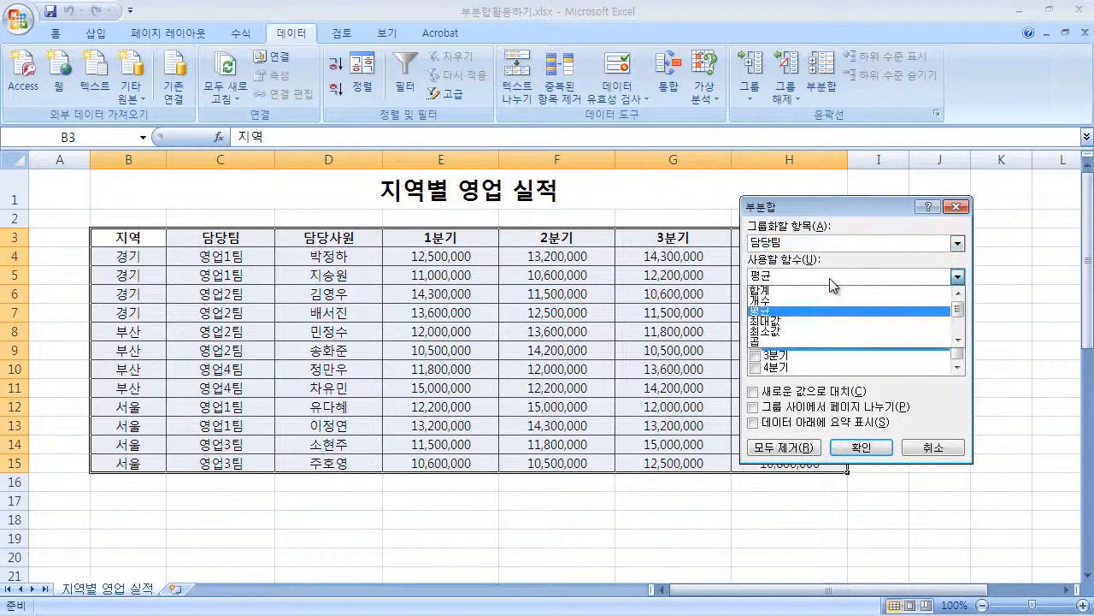
pyautogui.click(786, 304)
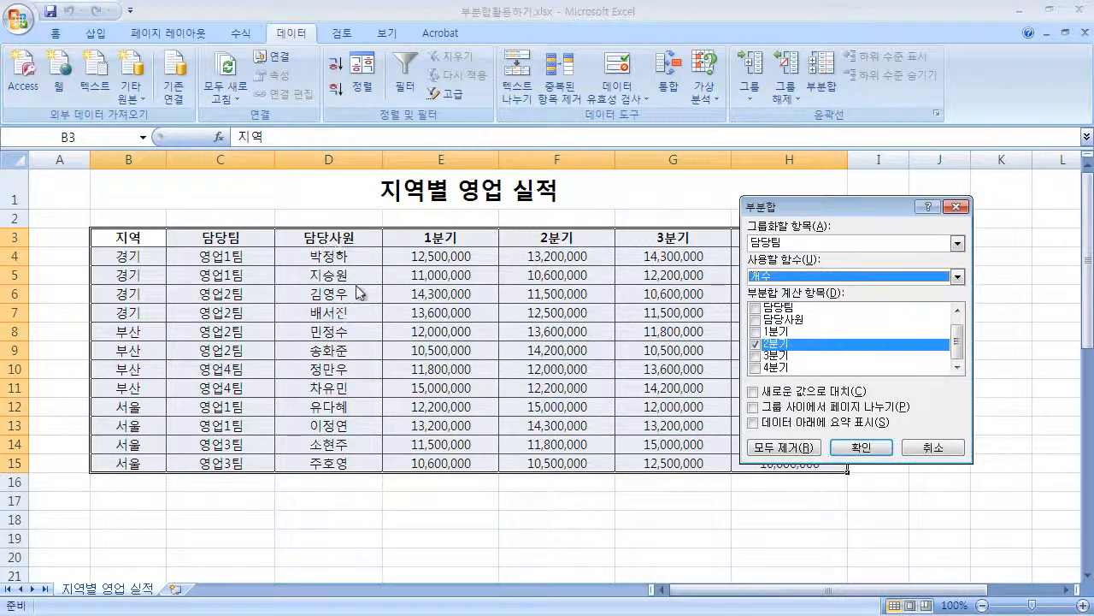
pyautogui.click(761, 344)
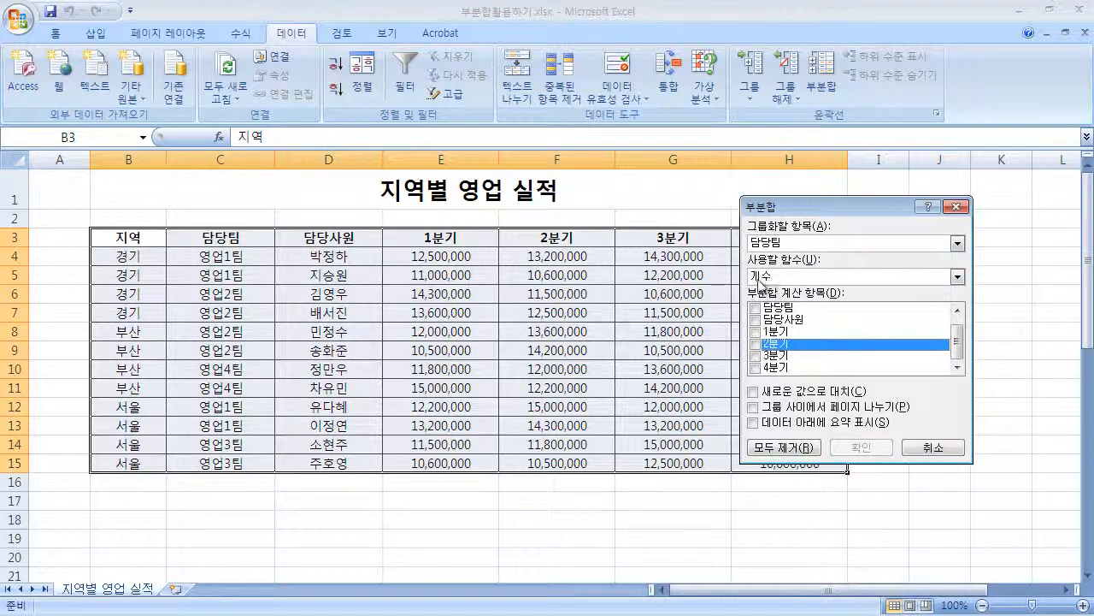
pyautogui.click(756, 320)
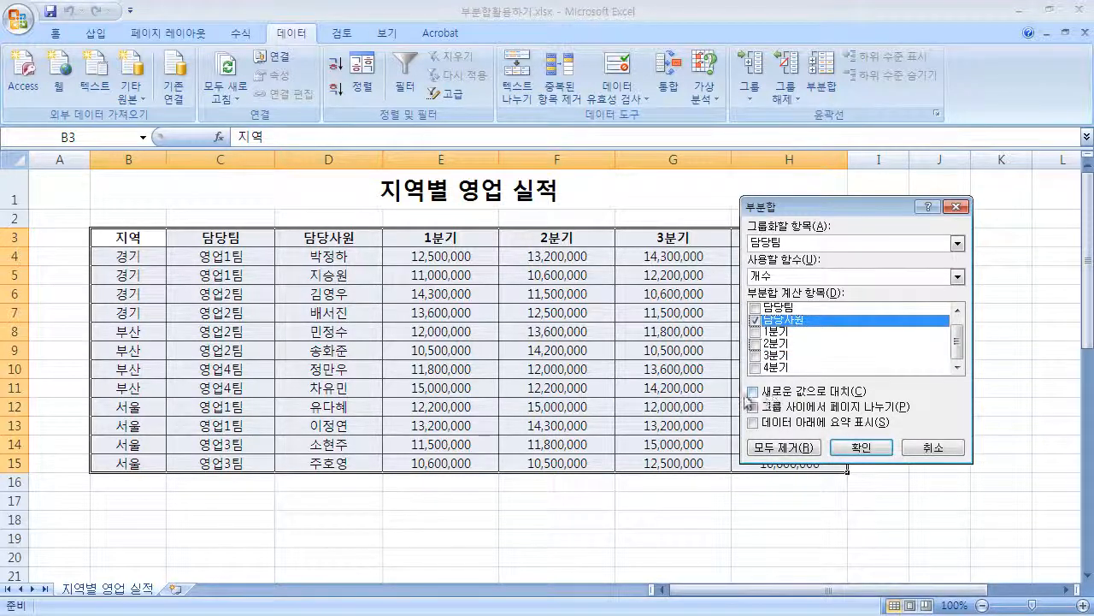
pyautogui.click(754, 394)
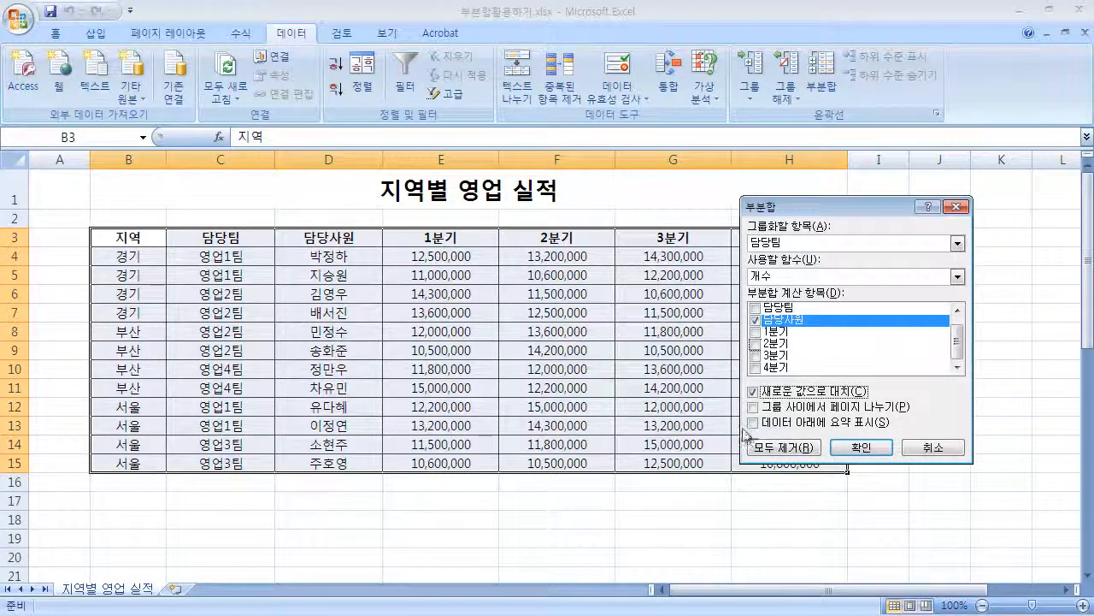
pyautogui.click(860, 447)
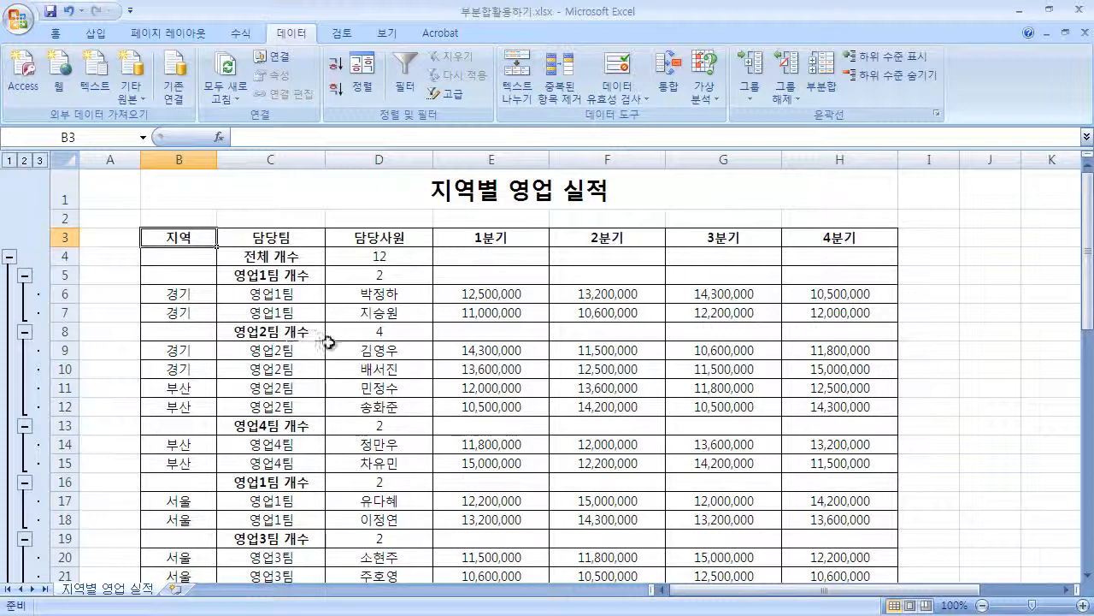
# Step: Examine the 전체 개수 row and review the Subtotal settings for the 담당팀 counts without applying changes
pyautogui.moveTo(274, 257); pyautogui.dragTo(364, 257)
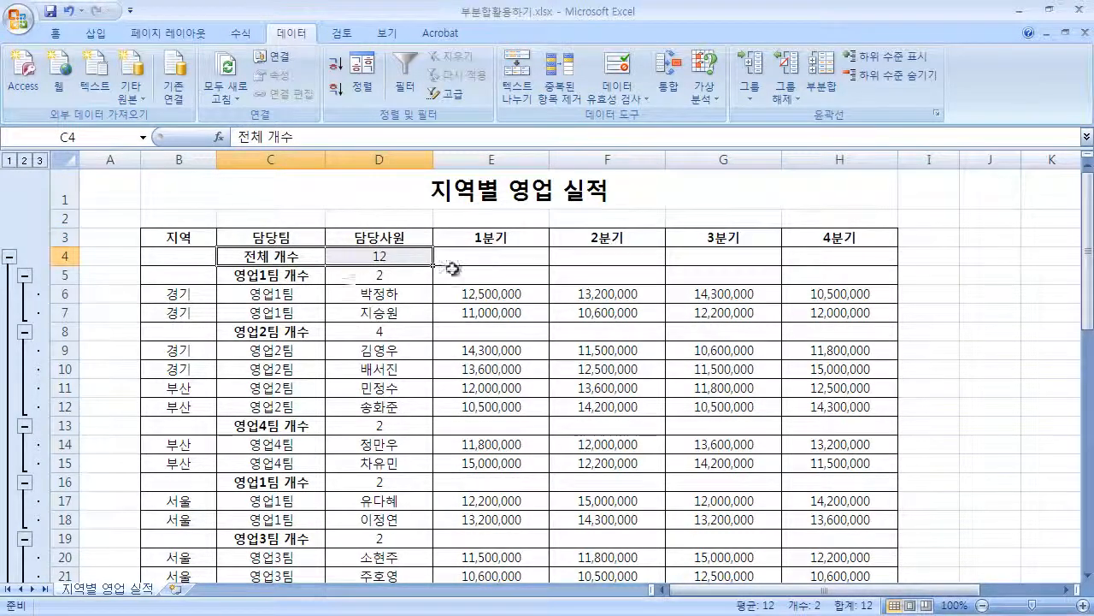
pyautogui.click(821, 77)
pyautogui.click(758, 363)
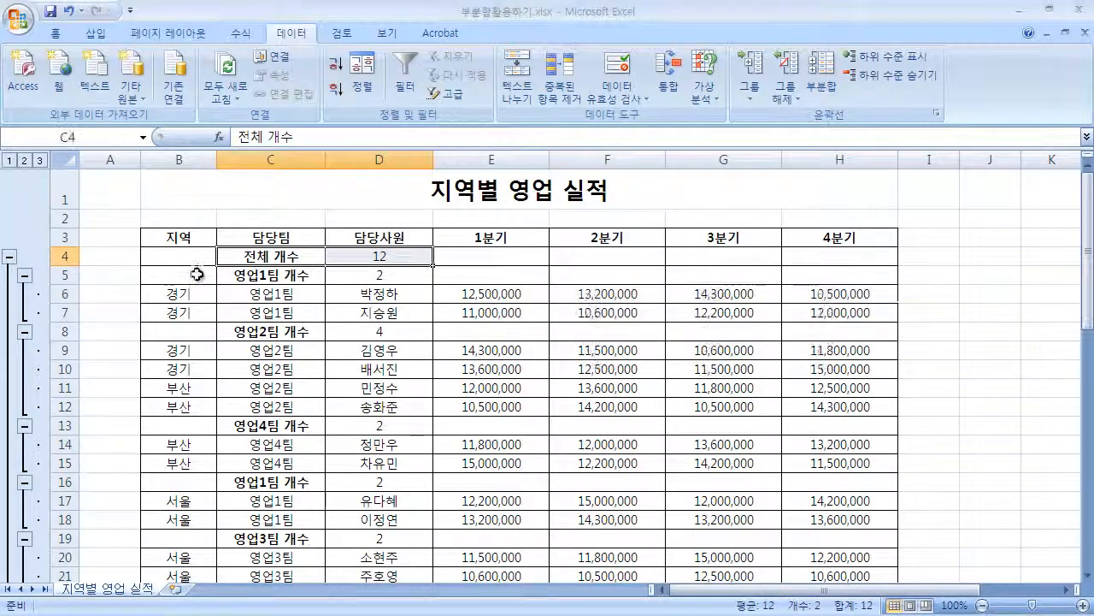
pyautogui.click(185, 243)
pyautogui.click(812, 94)
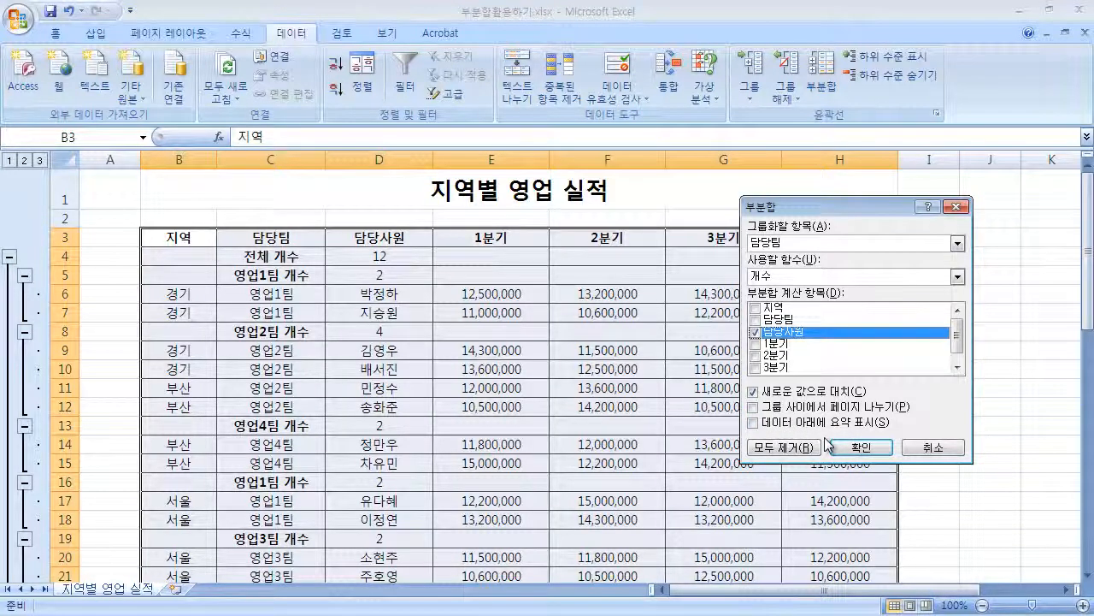
pyautogui.click(940, 446)
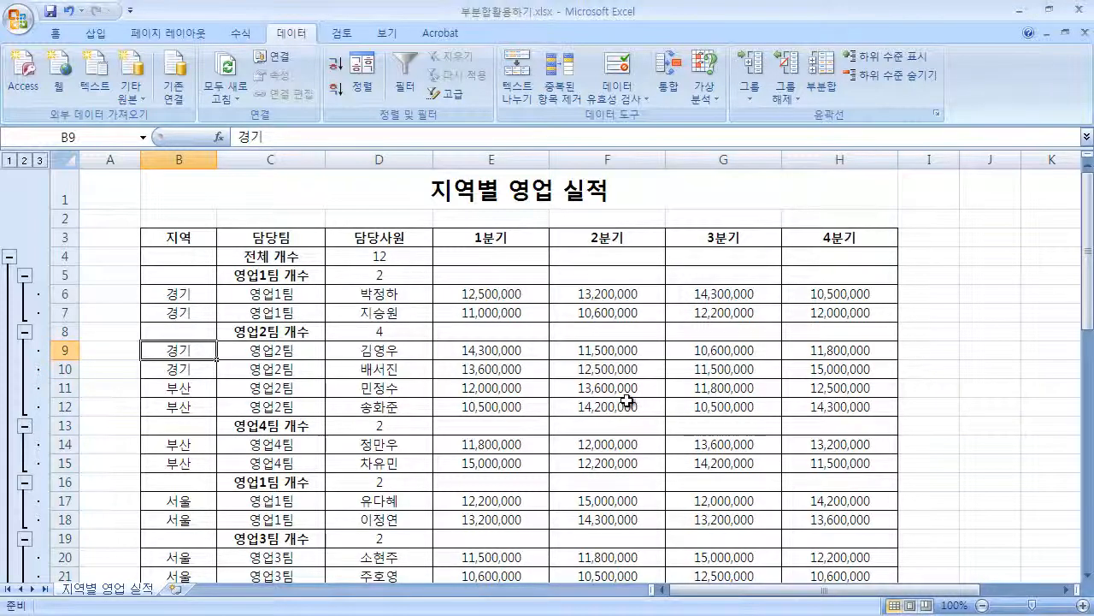
pyautogui.click(210, 298)
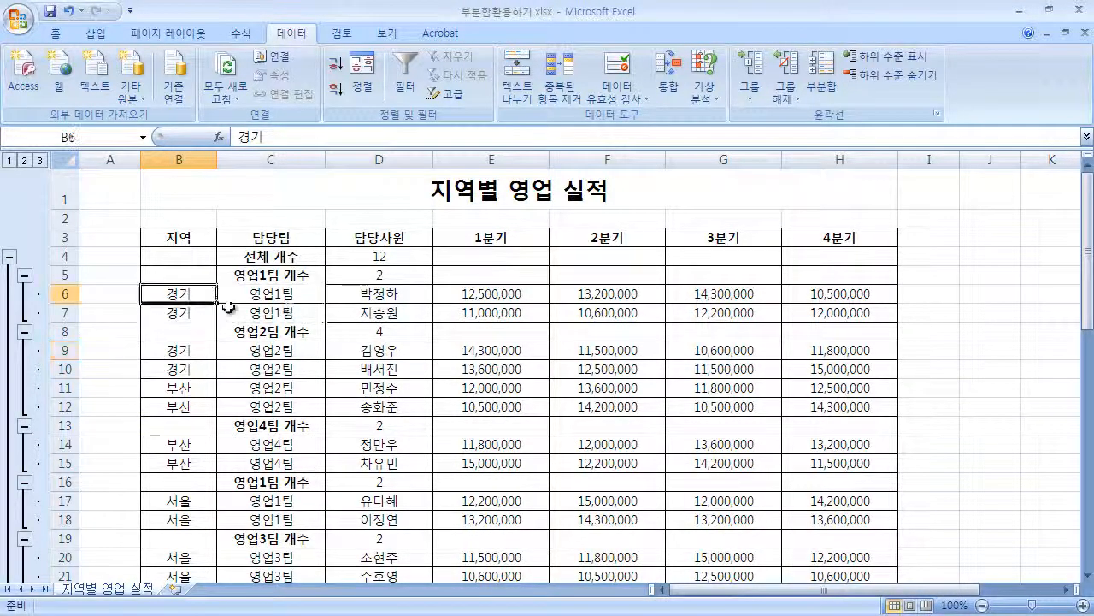
# Step: Examine the 개수 rows above each 담당팀 group, comparing the employees listed and the separate 영업1팀 groups under 경기 and 서울
pyautogui.moveTo(228, 308); pyautogui.dragTo(368, 310)
pyautogui.click(373, 275)
pyautogui.click(379, 258)
pyautogui.click(373, 311)
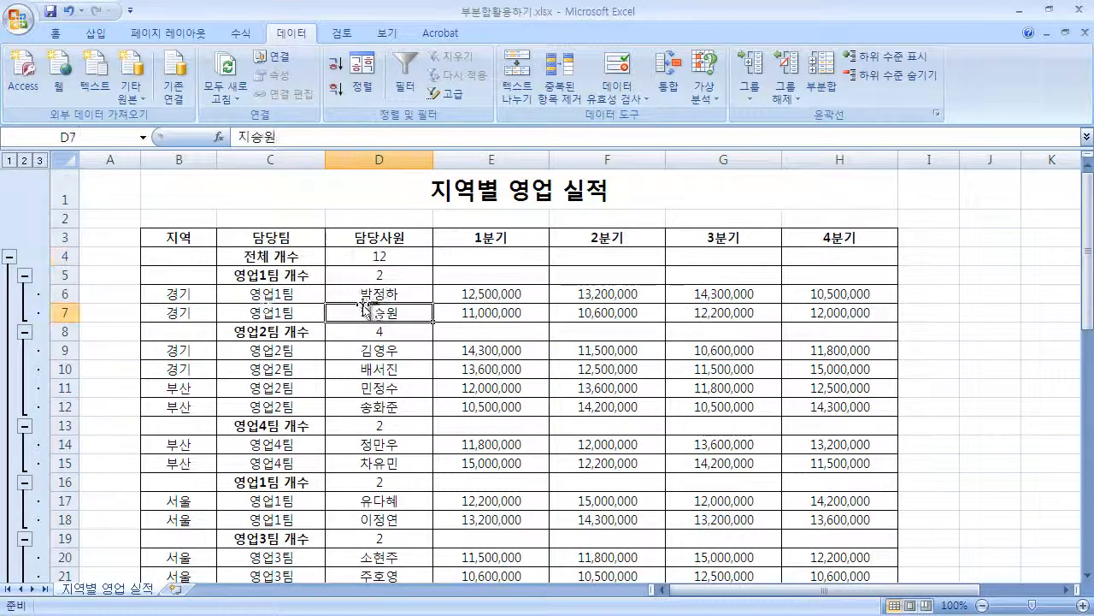
pyautogui.click(367, 276)
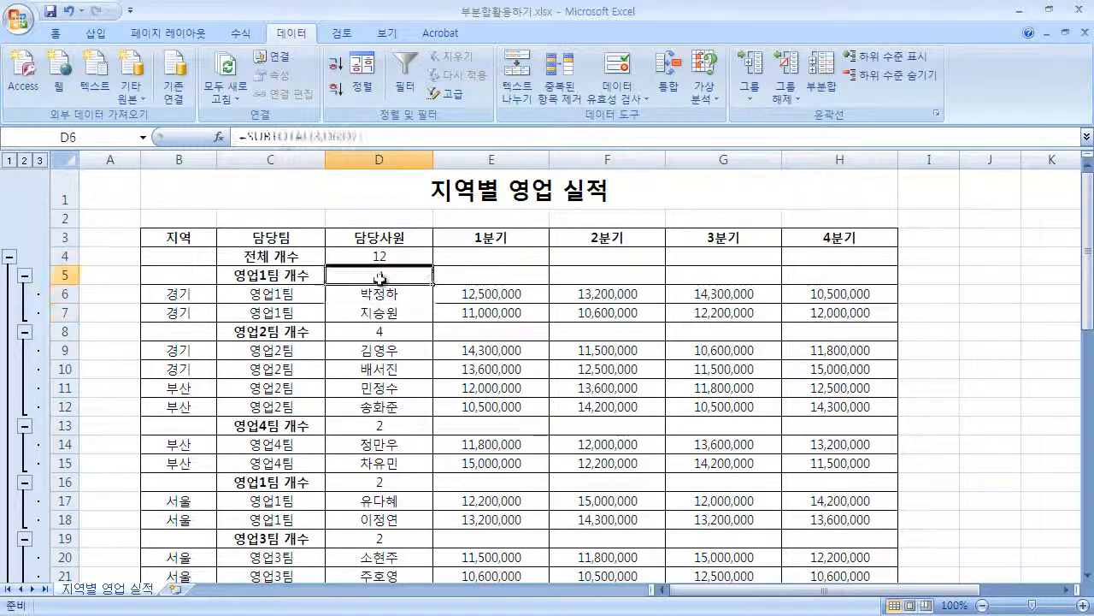
pyautogui.click(279, 349)
pyautogui.click(351, 330)
pyautogui.moveTo(293, 349); pyautogui.dragTo(300, 408)
pyautogui.click(366, 387)
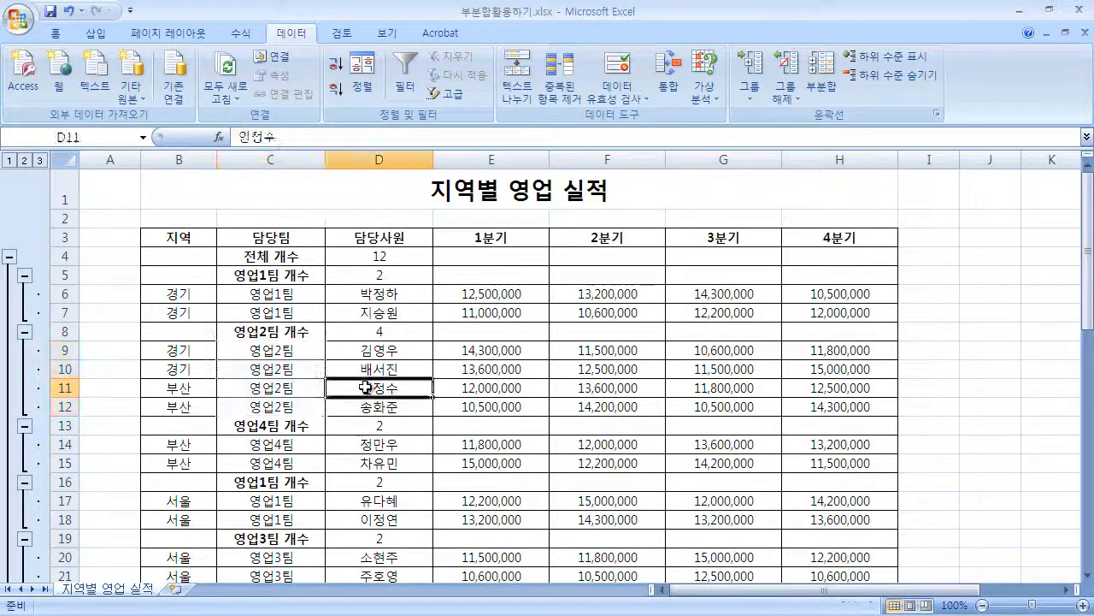
pyautogui.scroll(-2, 360, 389)
pyautogui.moveTo(272, 346); pyautogui.dragTo(278, 384)
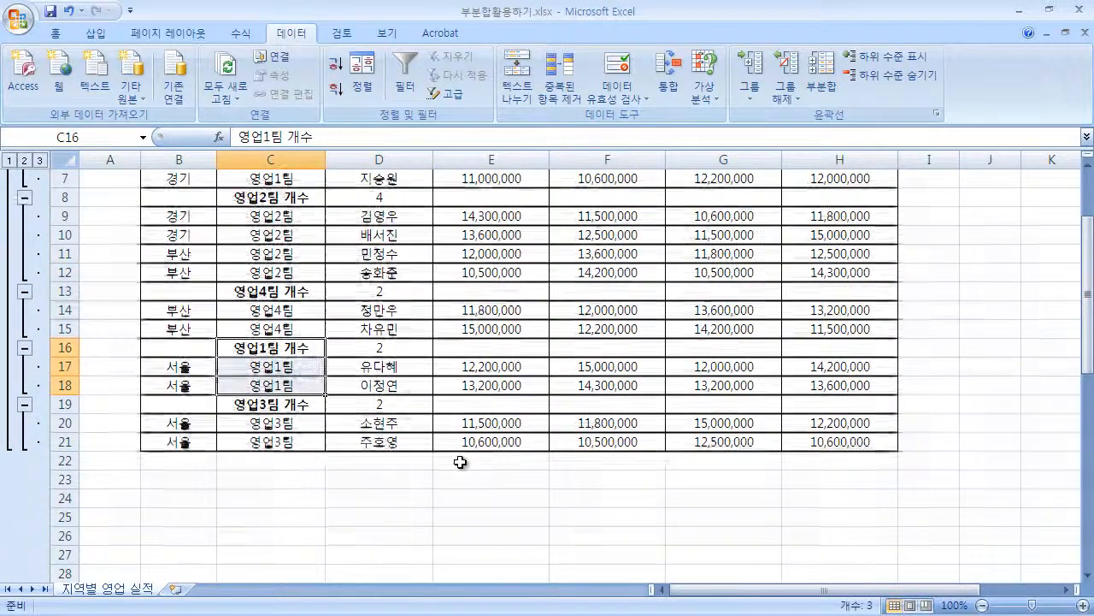
pyautogui.scroll(2, 460, 462)
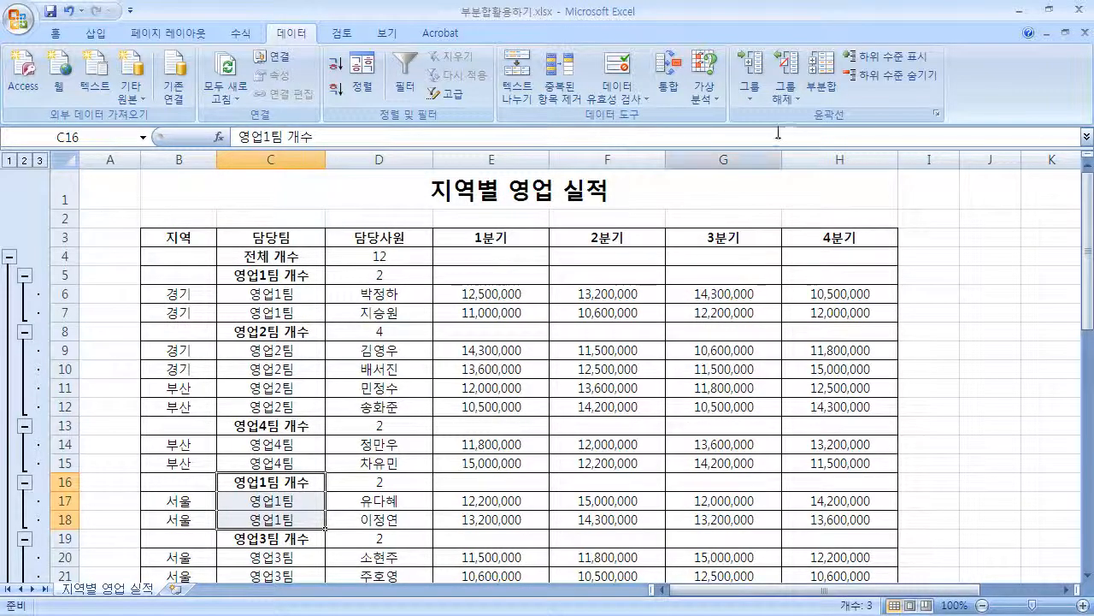
# Step: Remove all the 담당팀 count subtotals from the sales table with 모두 제거
pyautogui.click(822, 85)
pyautogui.click(783, 447)
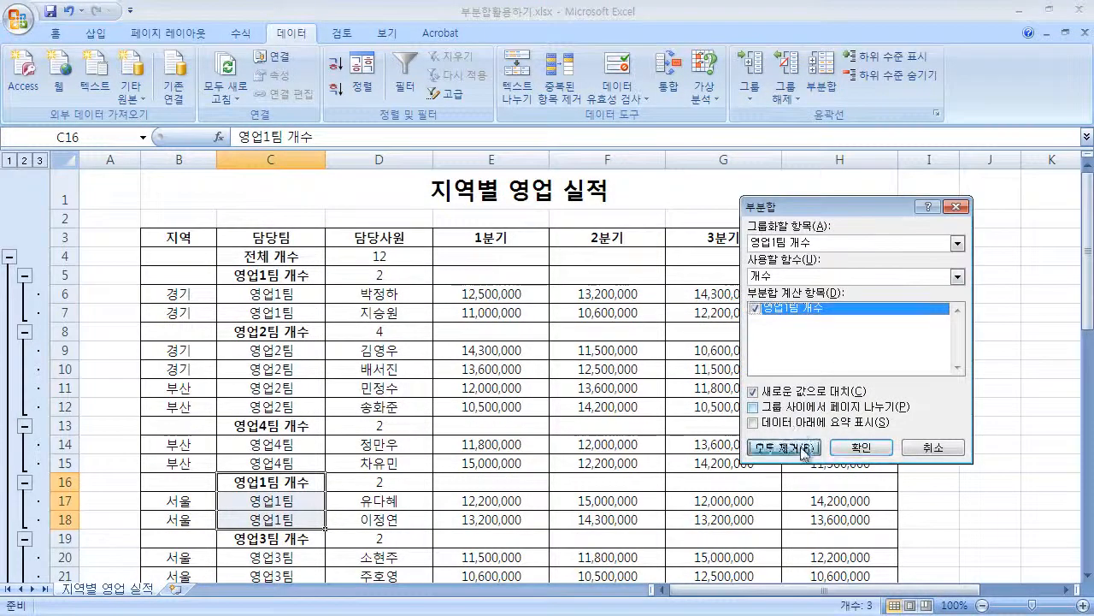
pyautogui.click(744, 334)
pyautogui.click(821, 81)
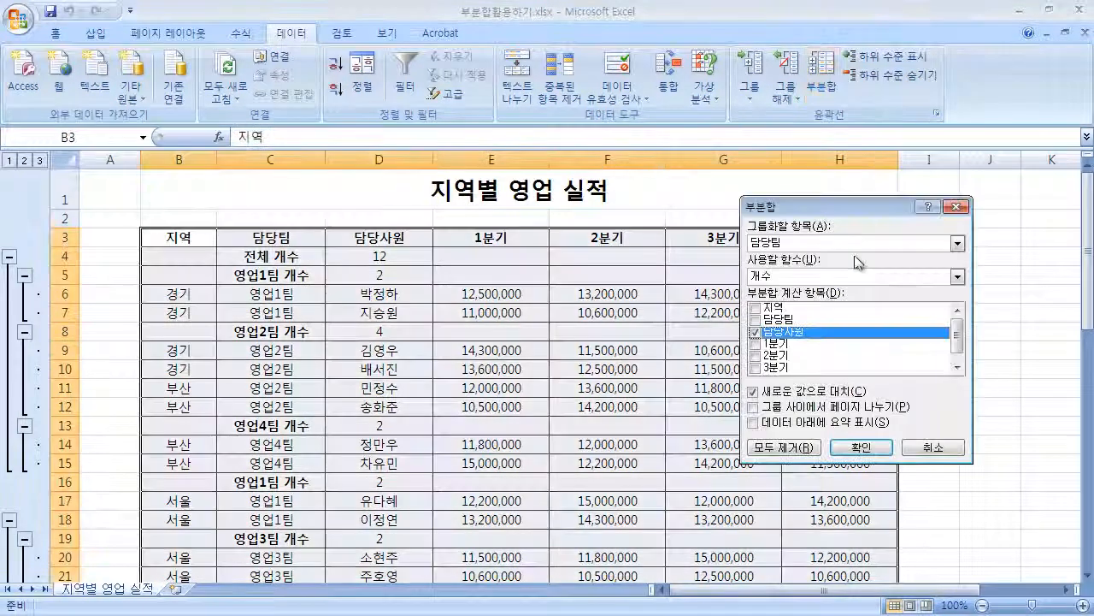
pyautogui.click(785, 446)
pyautogui.click(379, 294)
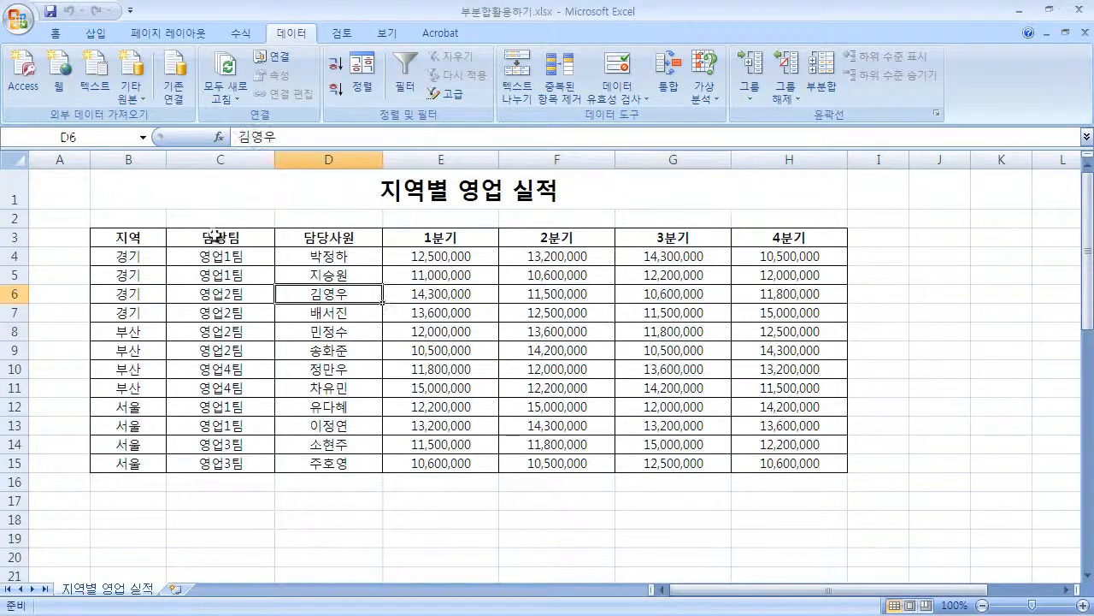
# Step: Sort the sales table by 담당팀 alone in 오름차순, deleting the second sort level and replacing 지역 as the sort key
pyautogui.click(215, 236)
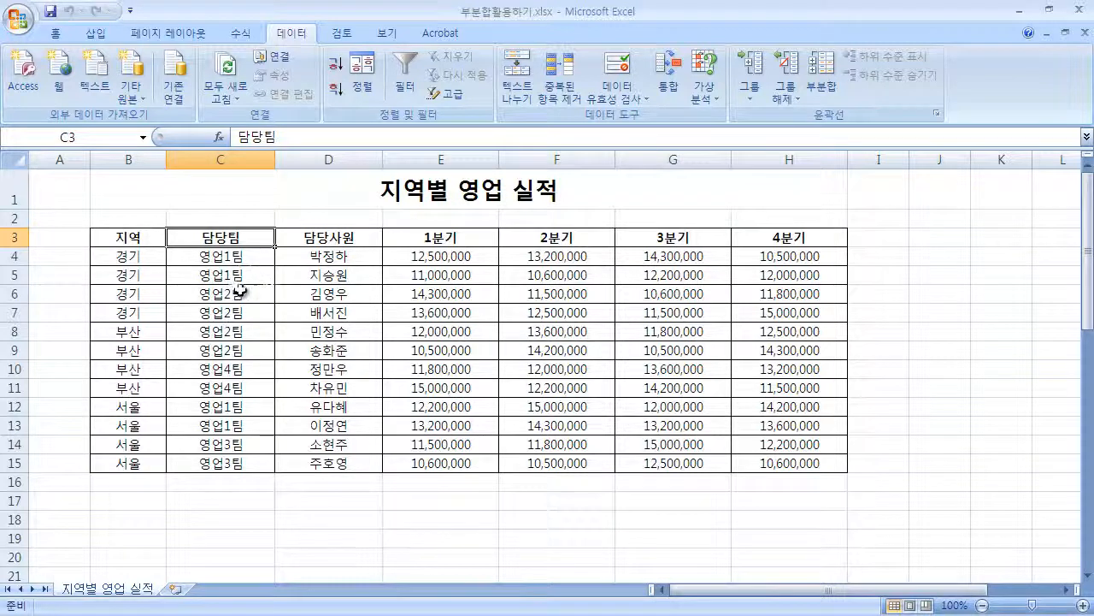
pyautogui.click(363, 81)
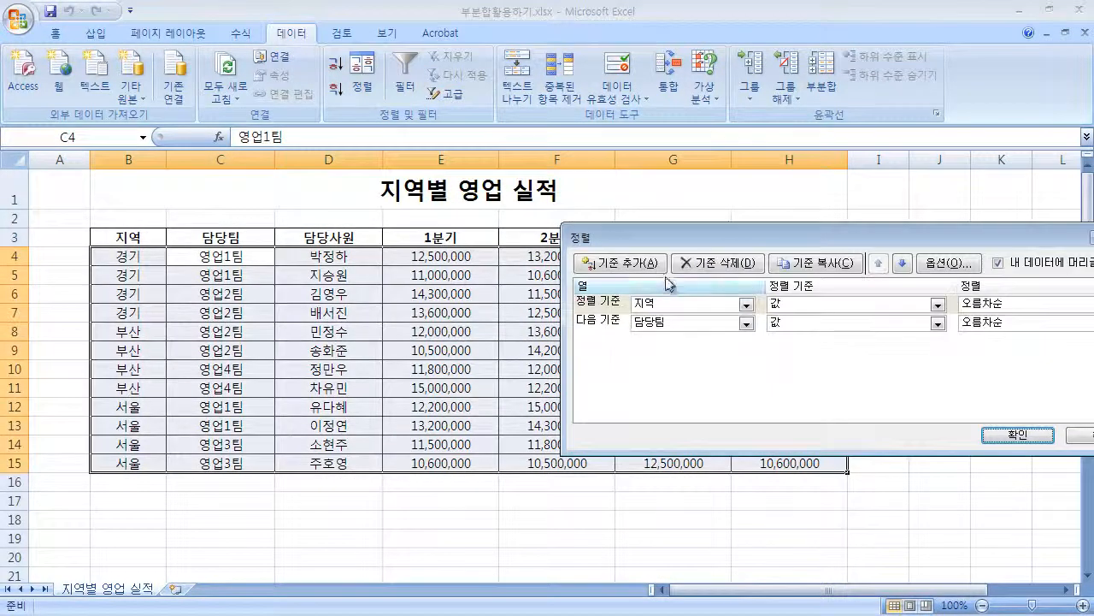
pyautogui.moveTo(667, 248); pyautogui.dragTo(444, 259)
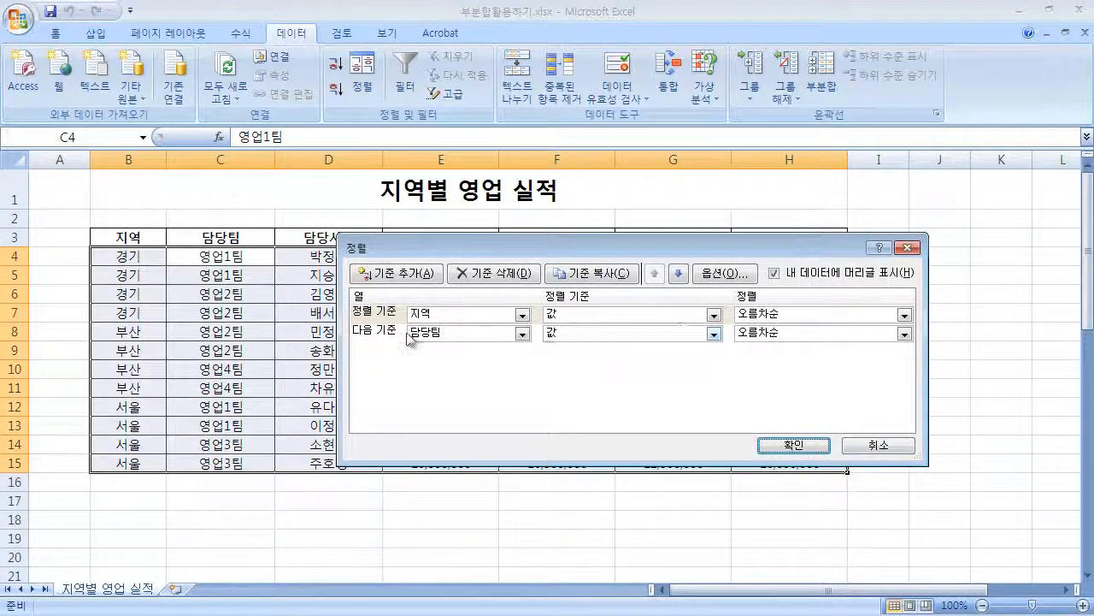
pyautogui.click(376, 332)
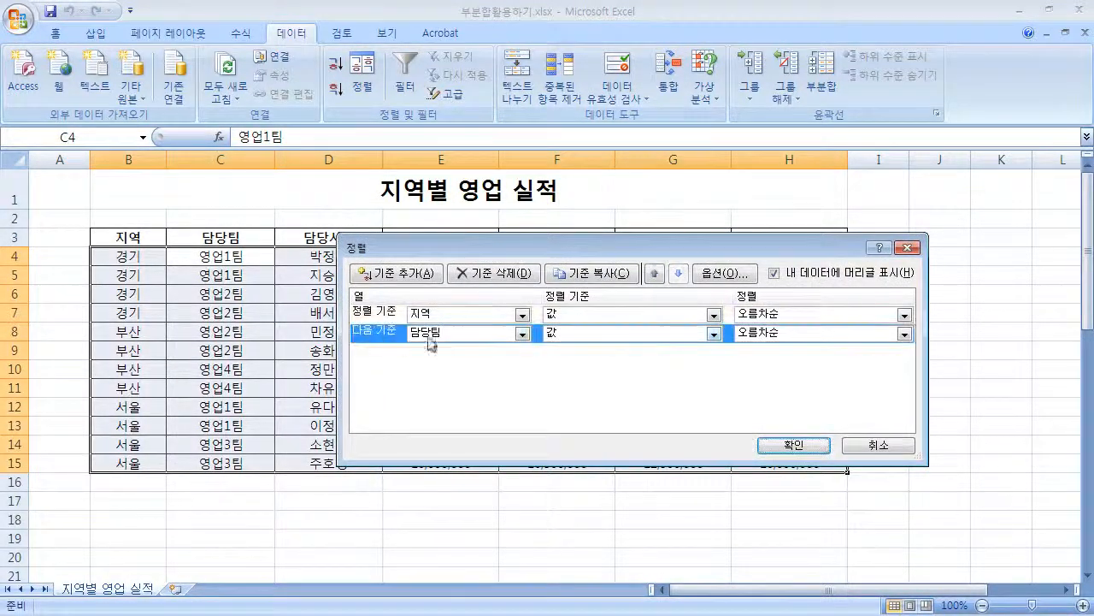
pyautogui.click(508, 274)
pyautogui.click(376, 313)
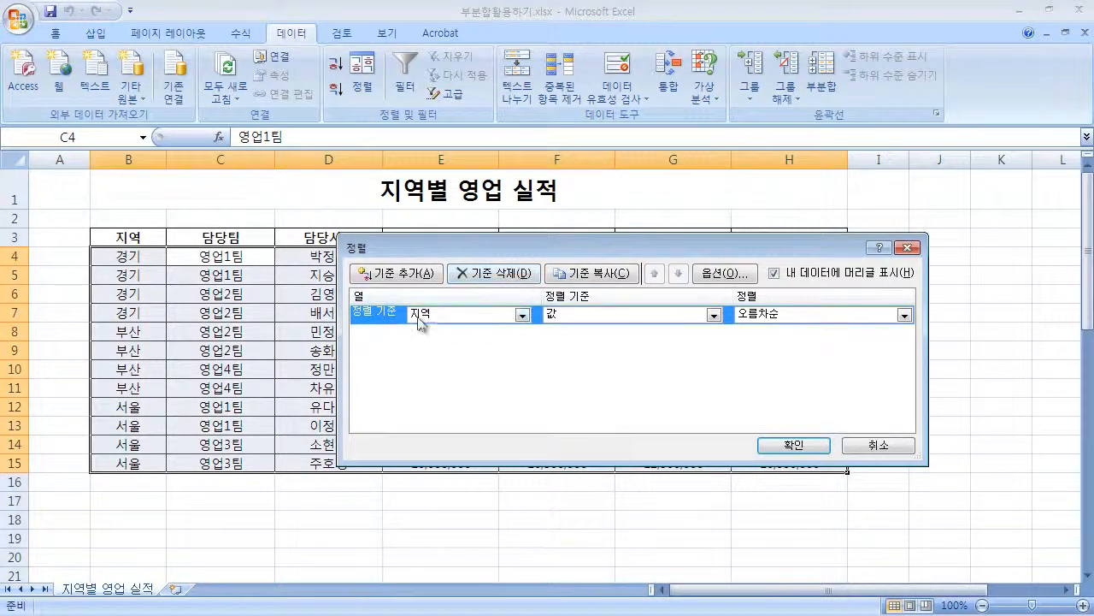
pyautogui.click(522, 315)
pyautogui.click(492, 345)
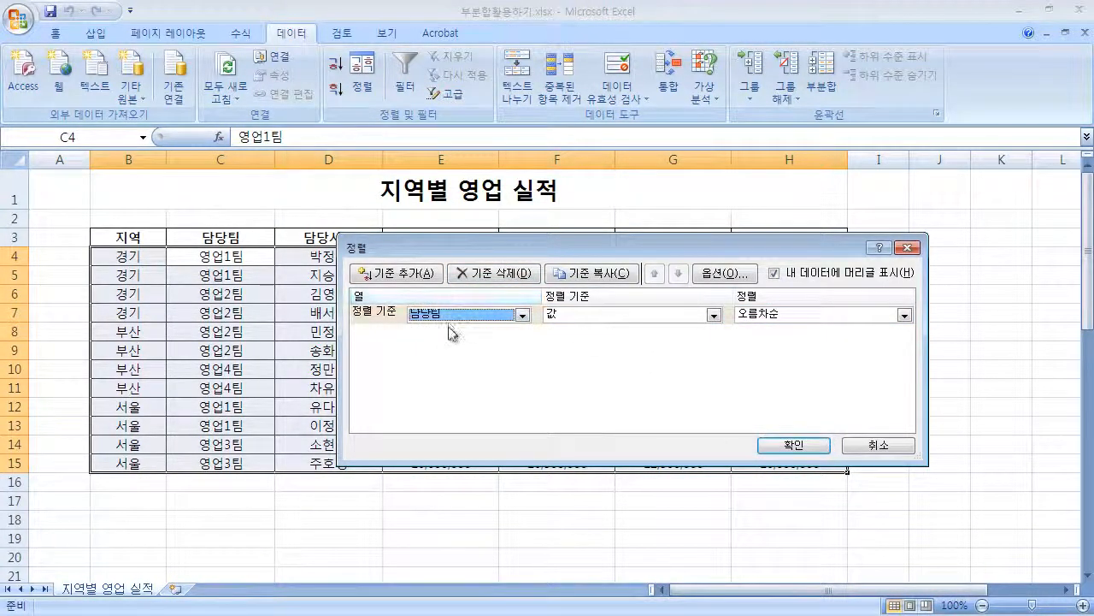
pyautogui.click(795, 443)
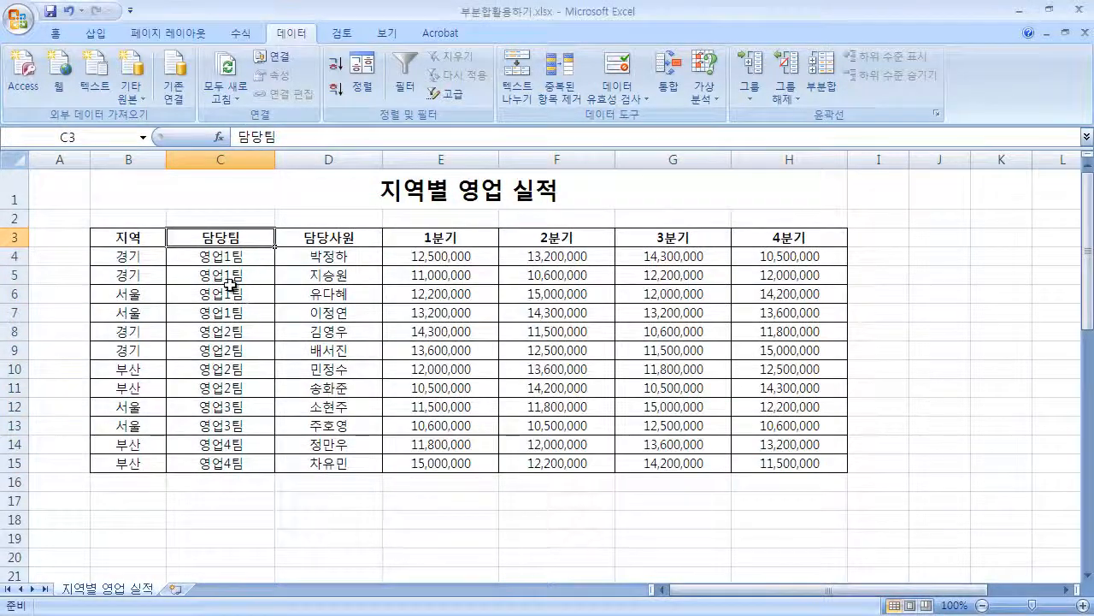
# Step: Check the sorted 담당팀 column and add 개수 subtotals of 담당사원 by 담당팀 with 데이터 아래에 요약 표시 turned on
pyautogui.moveTo(141, 254); pyautogui.dragTo(132, 462)
pyautogui.click(239, 348)
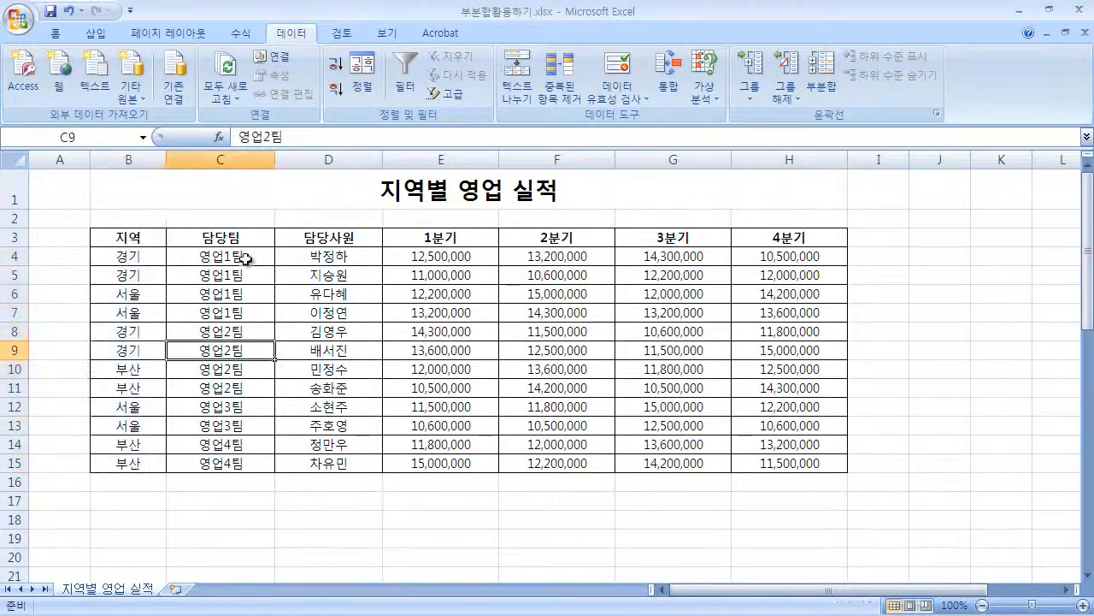
pyautogui.moveTo(244, 256); pyautogui.dragTo(259, 463)
pyautogui.click(352, 332)
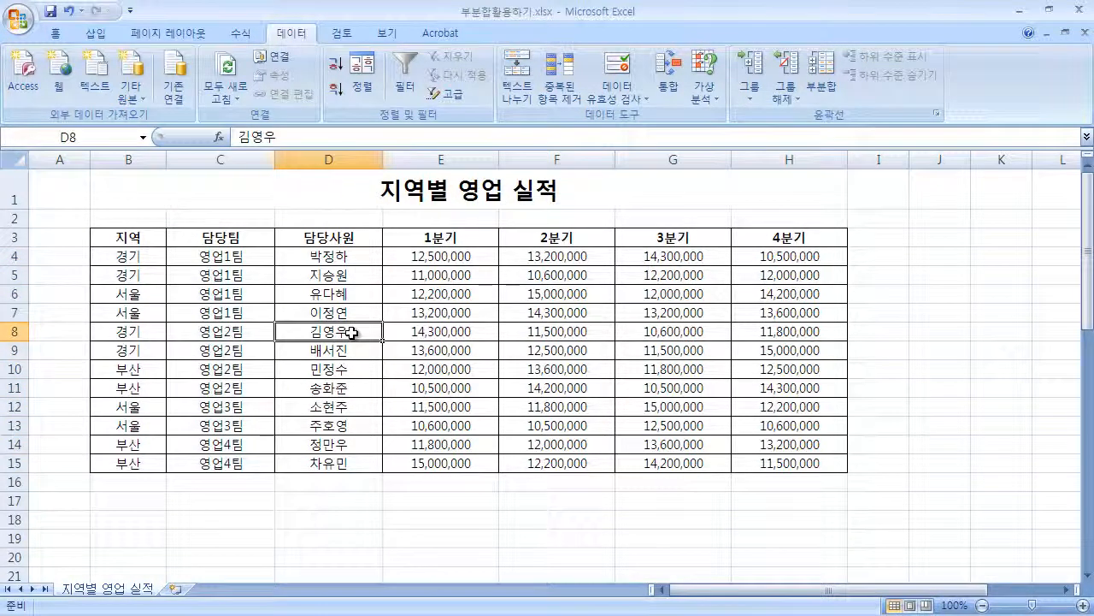
pyautogui.click(139, 237)
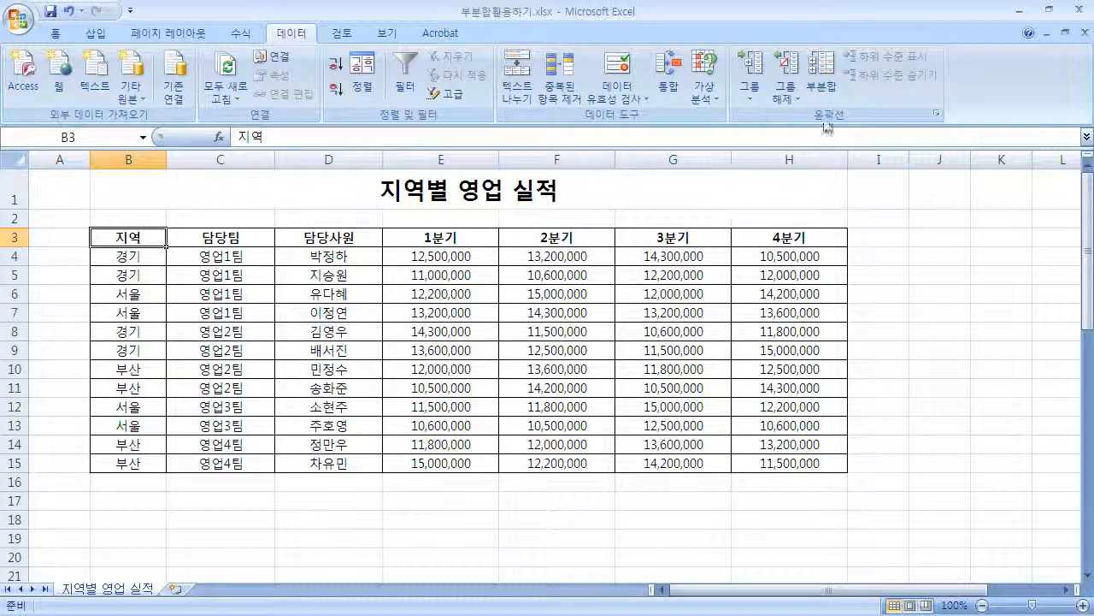
pyautogui.click(821, 81)
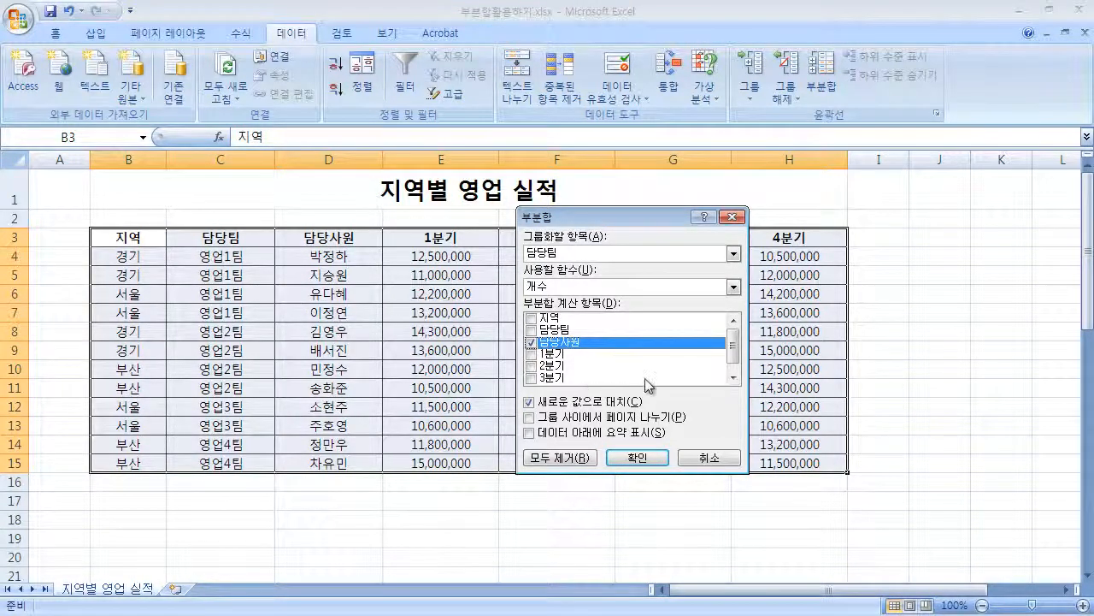
pyautogui.click(552, 433)
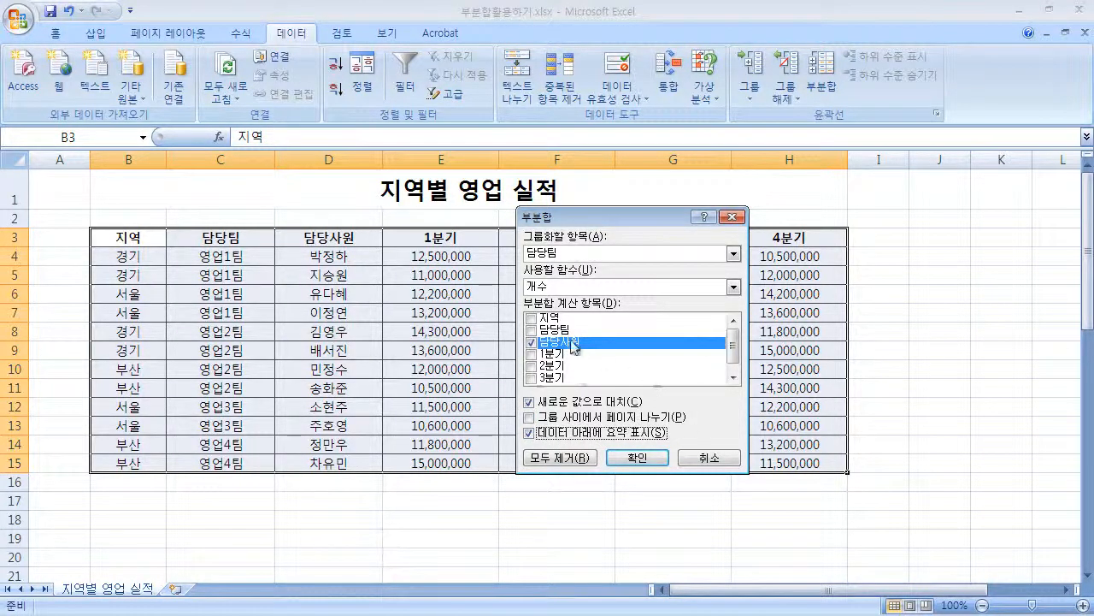
pyautogui.click(637, 458)
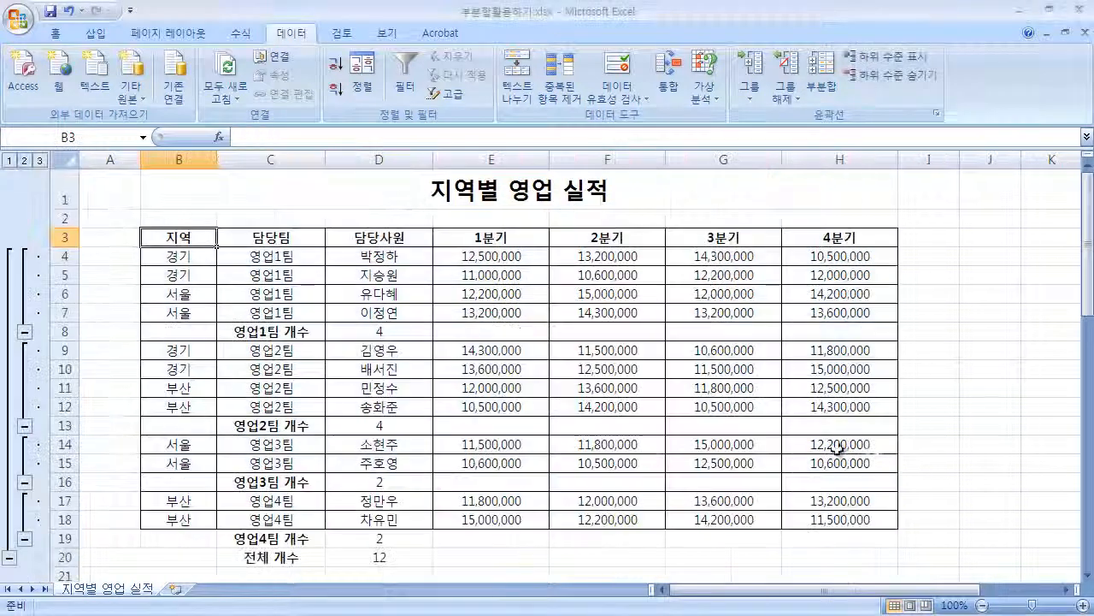
# Step: Examine each 담당팀 group with its 개수 row, plus the 전체 개수 formula in D20
pyautogui.click(272, 277)
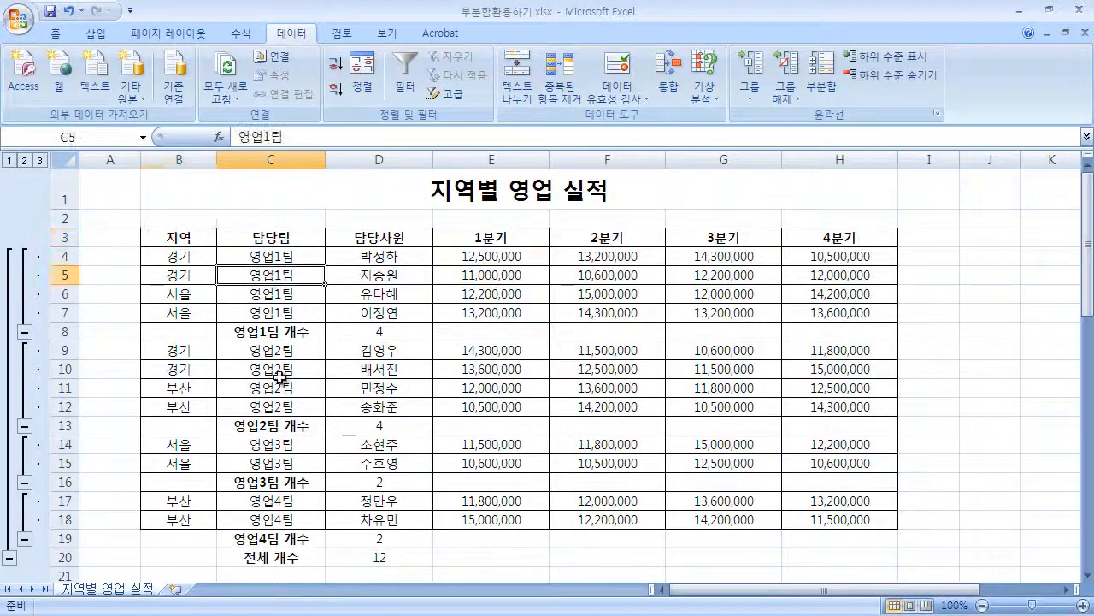
pyautogui.click(280, 372)
pyautogui.click(282, 443)
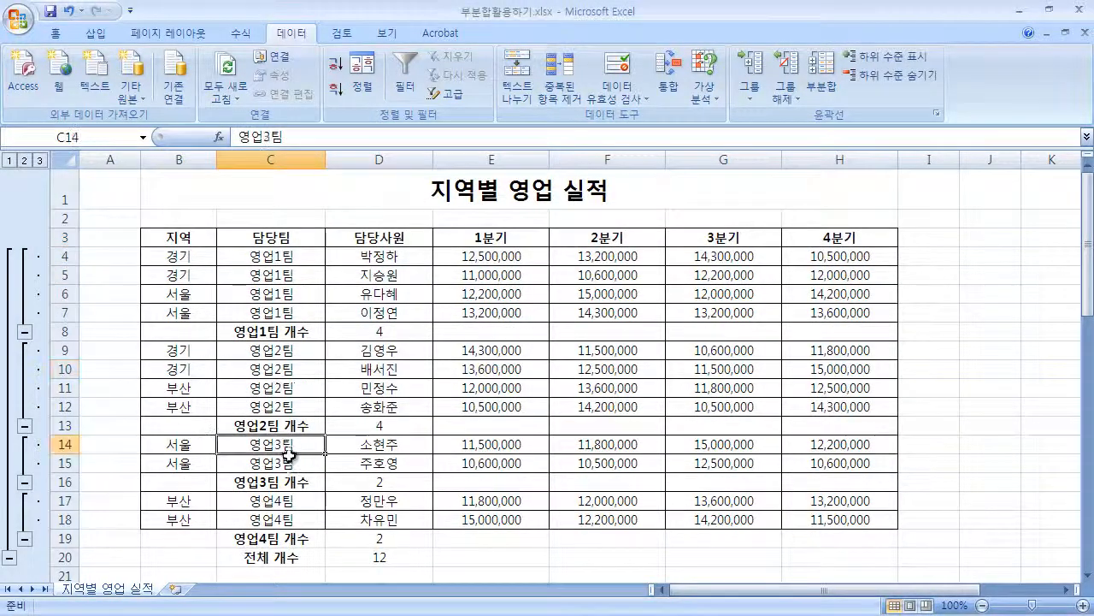
pyautogui.click(282, 501)
pyautogui.click(929, 551)
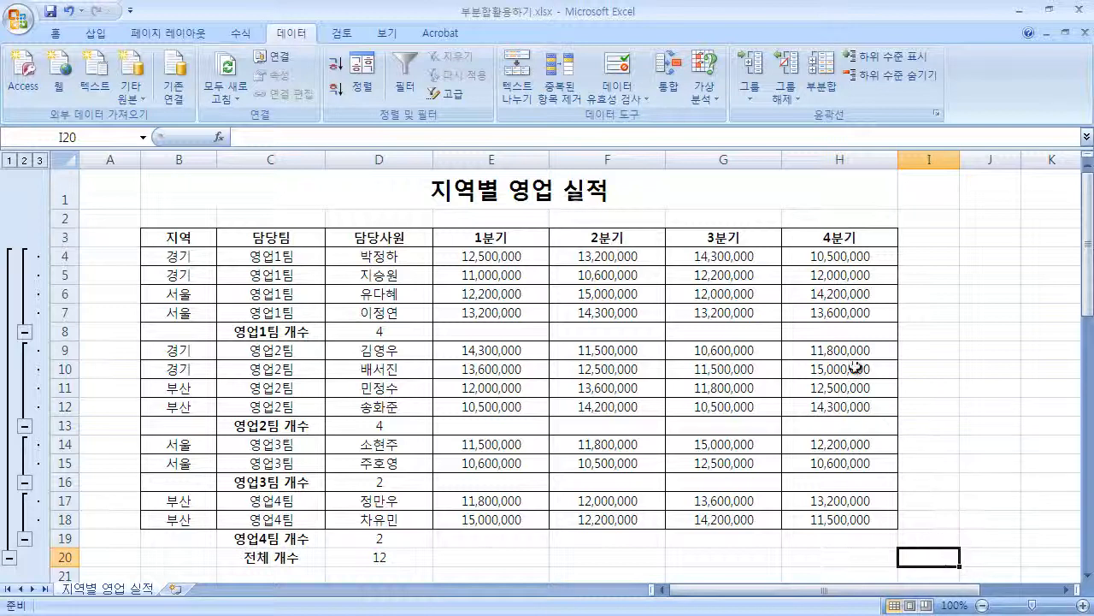
pyautogui.click(283, 255)
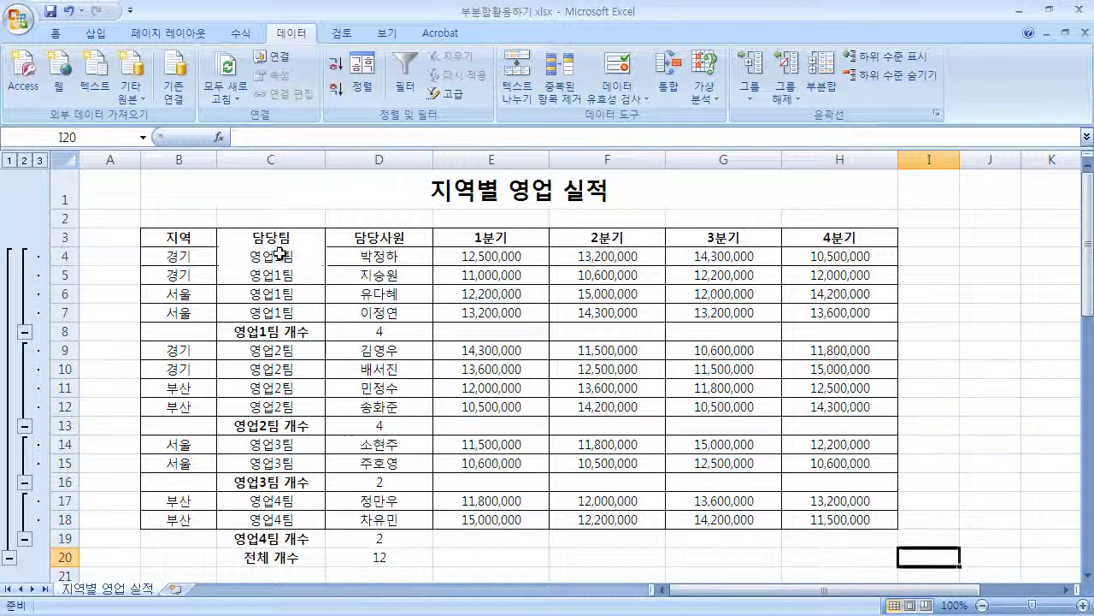
pyautogui.click(380, 332)
pyautogui.click(381, 425)
pyautogui.click(400, 481)
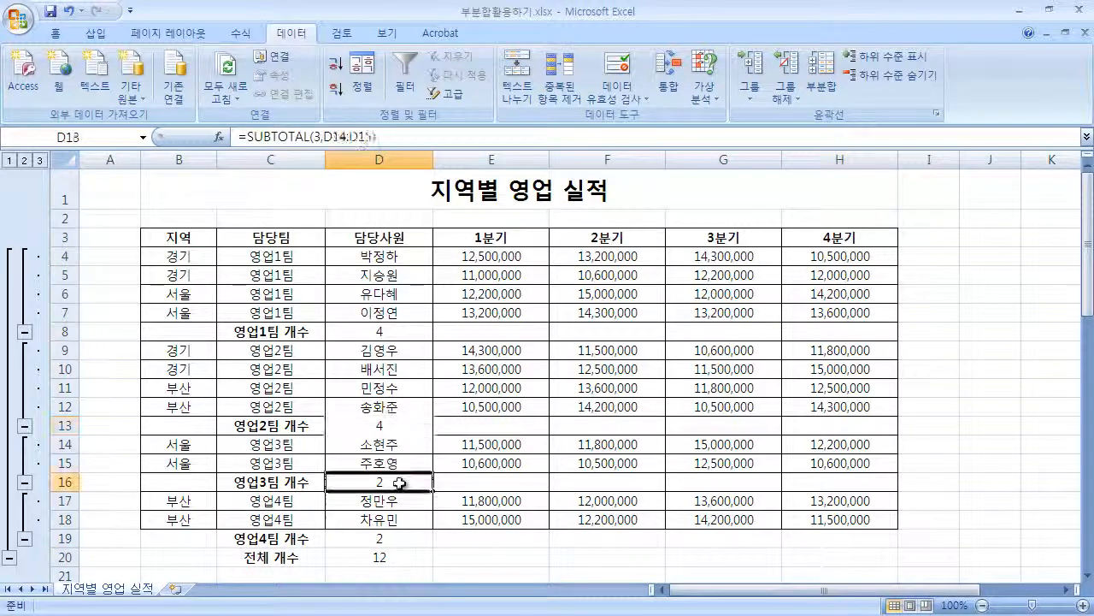
pyautogui.click(401, 538)
pyautogui.click(403, 557)
pyautogui.click(510, 558)
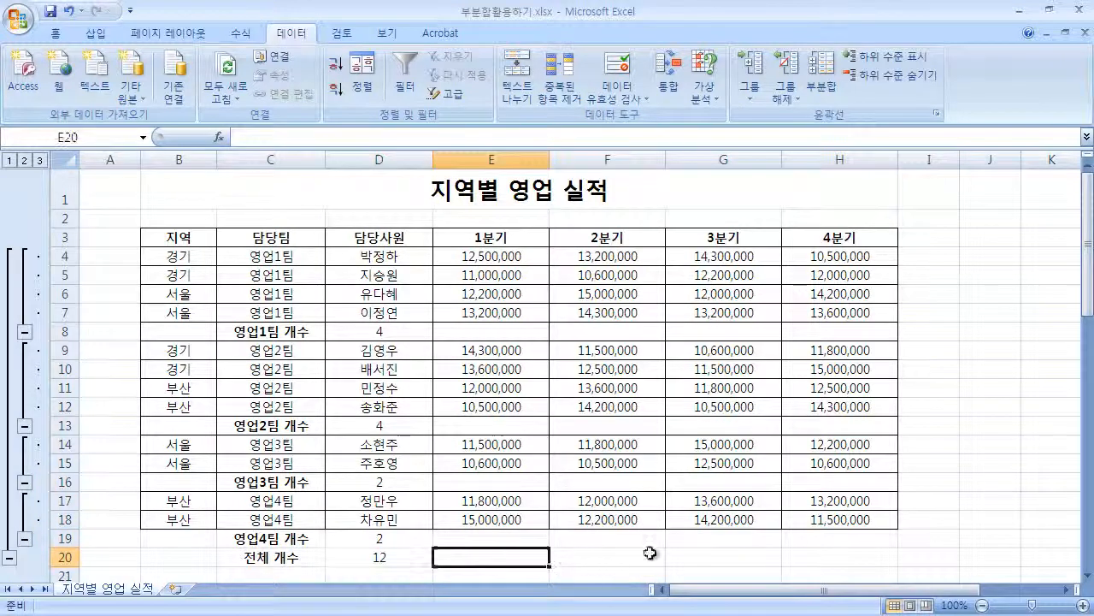
pyautogui.click(415, 556)
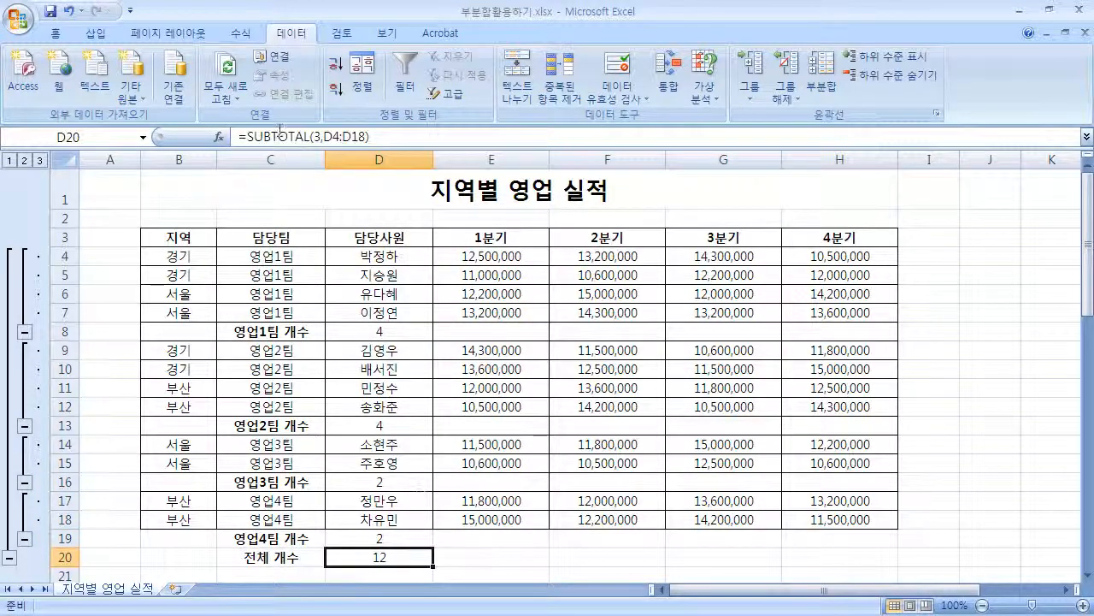
pyautogui.click(595, 557)
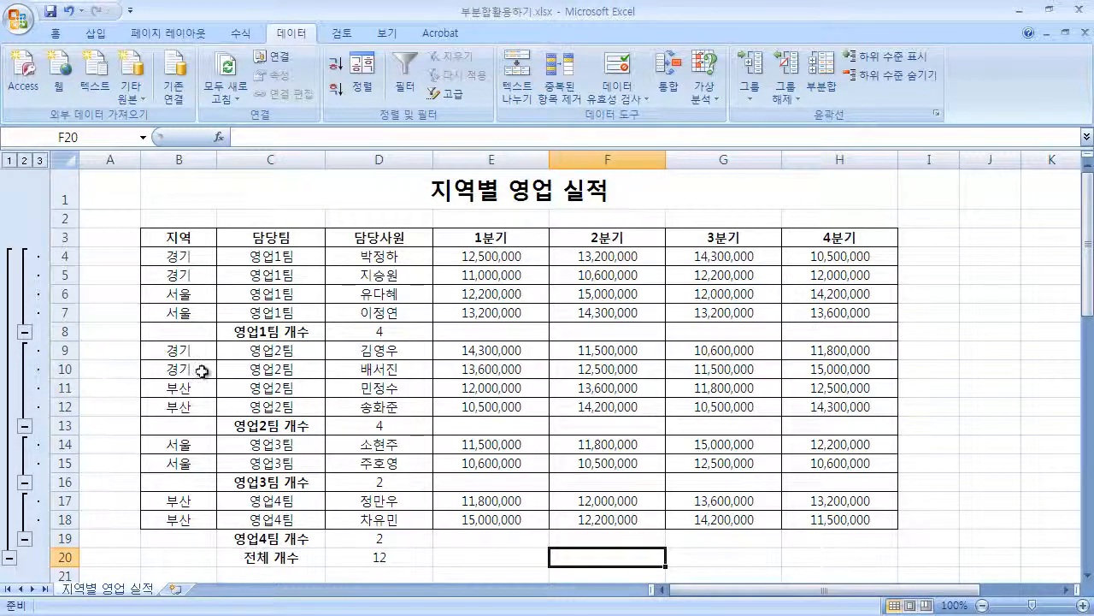
# Step: Group columns E through H, covering 1분기 to 4분기, into a column outline
pyautogui.click(752, 368)
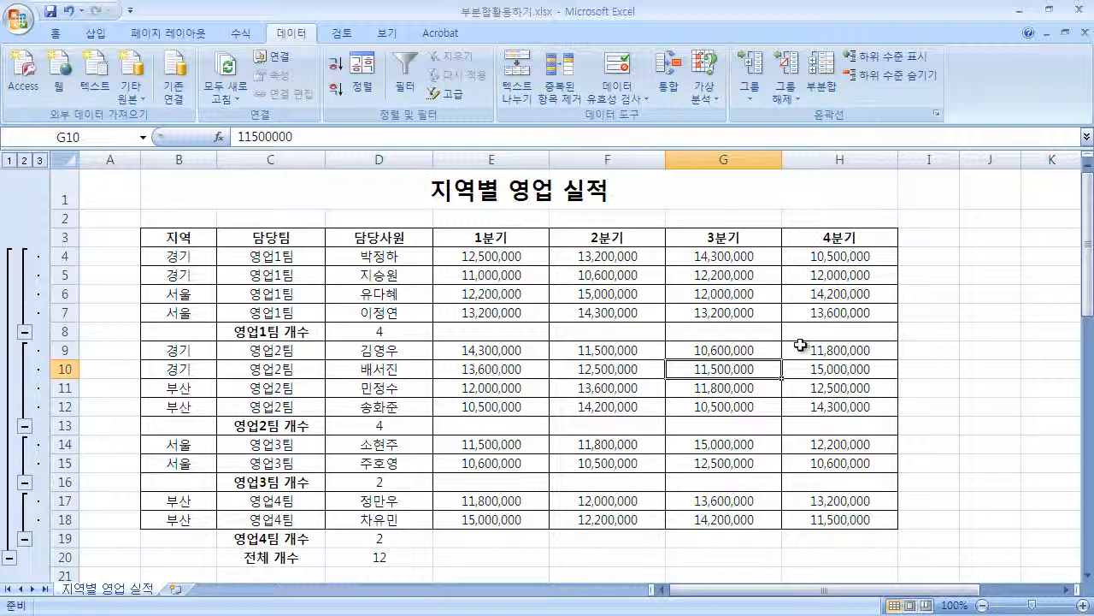
pyautogui.click(489, 157)
pyautogui.moveTo(490, 158); pyautogui.dragTo(839, 157)
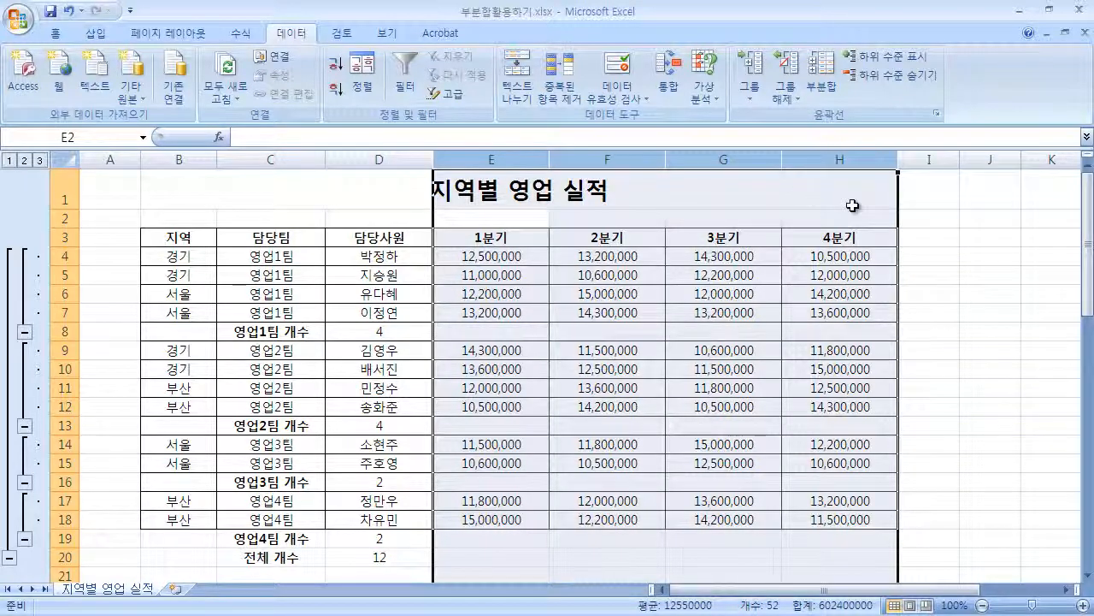
pyautogui.click(750, 93)
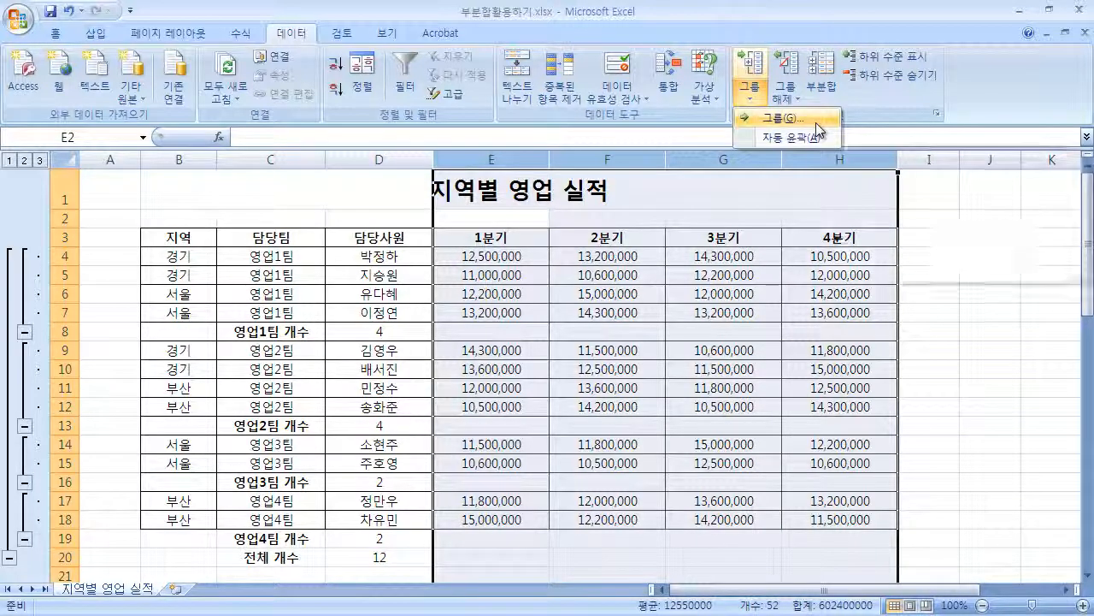
pyautogui.click(773, 117)
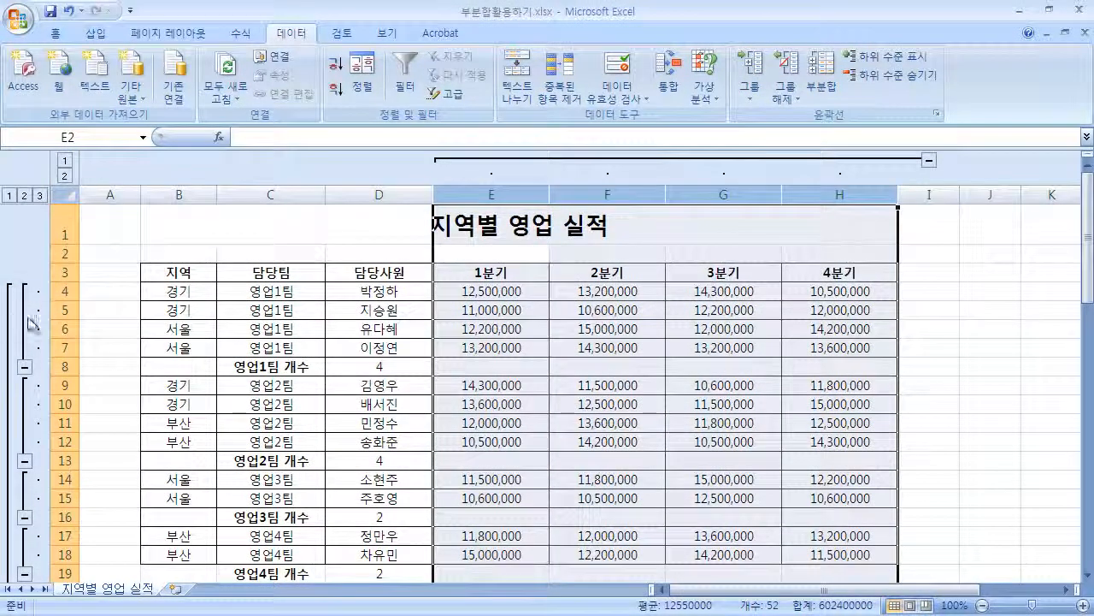
pyautogui.click(949, 291)
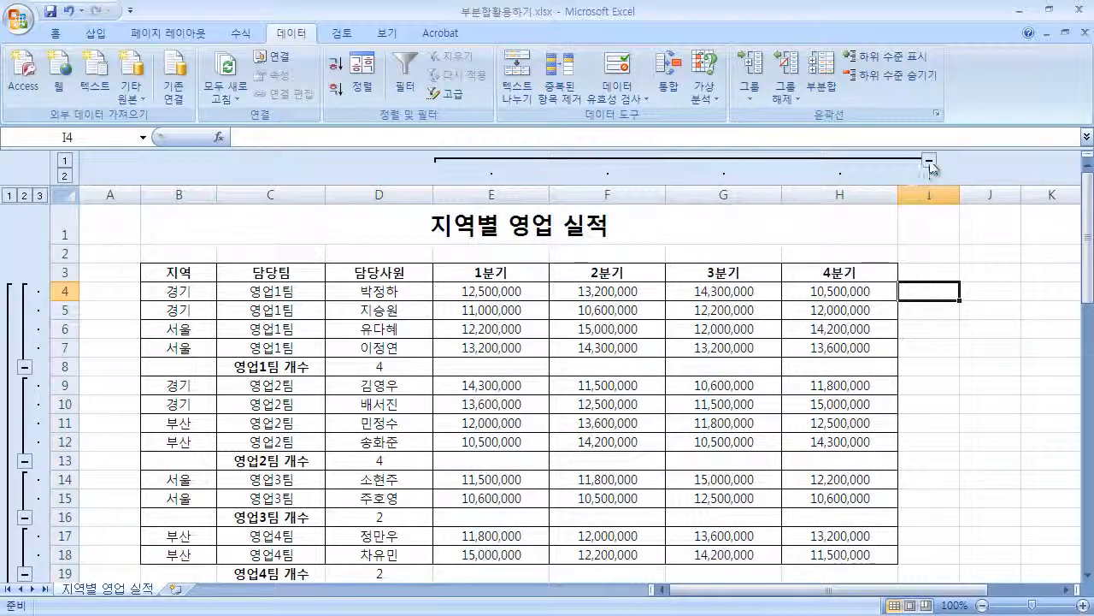
# Step: Collapse the grouped 1분기 to 4분기 columns and expand them again
pyautogui.click(928, 160)
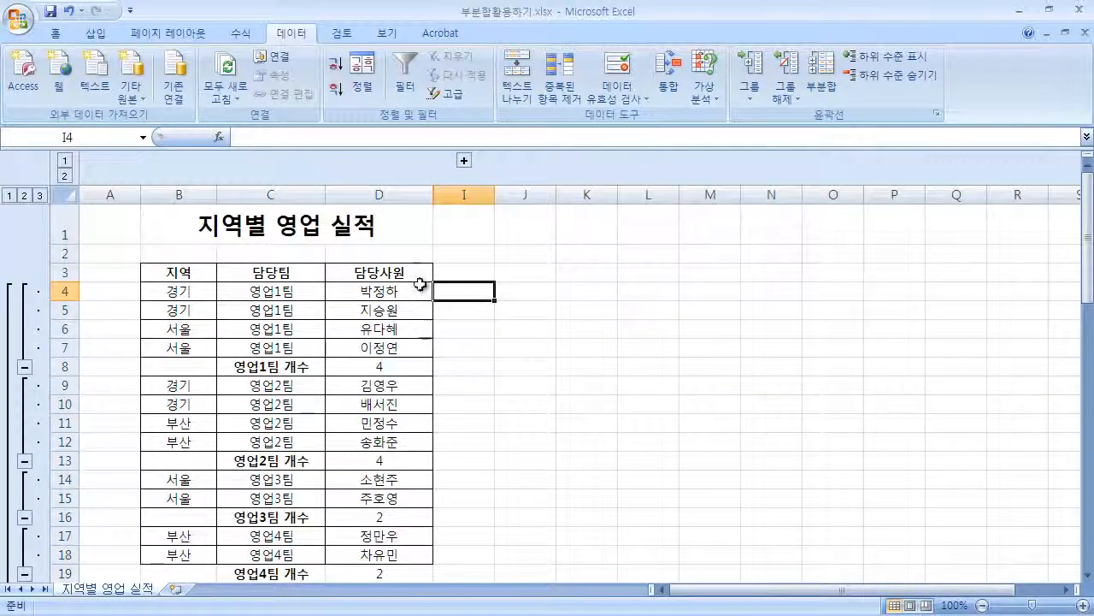
pyautogui.click(464, 160)
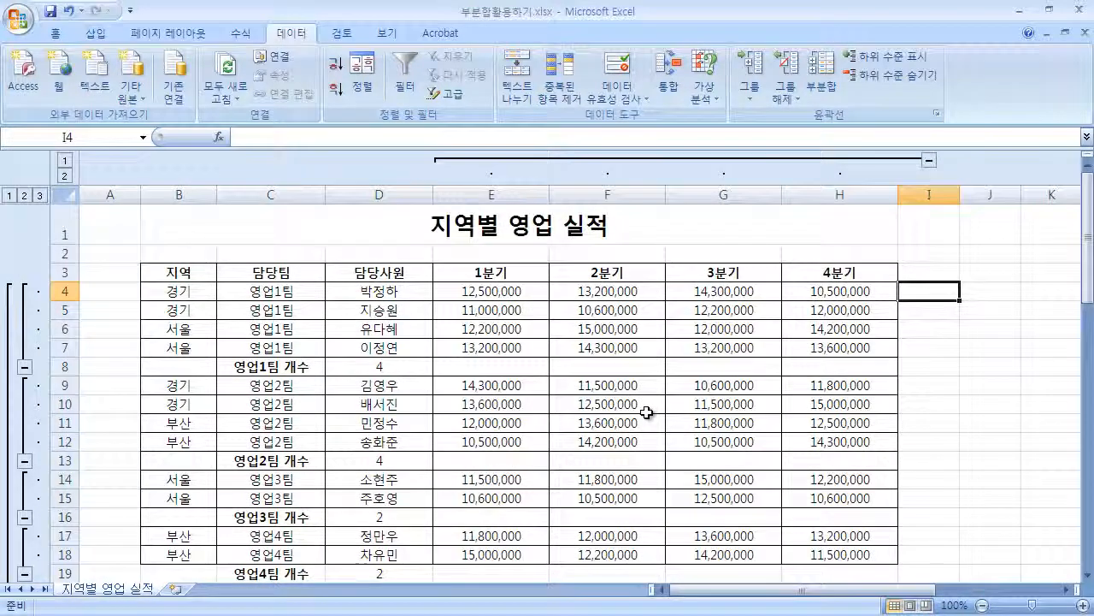
pyautogui.click(1014, 555)
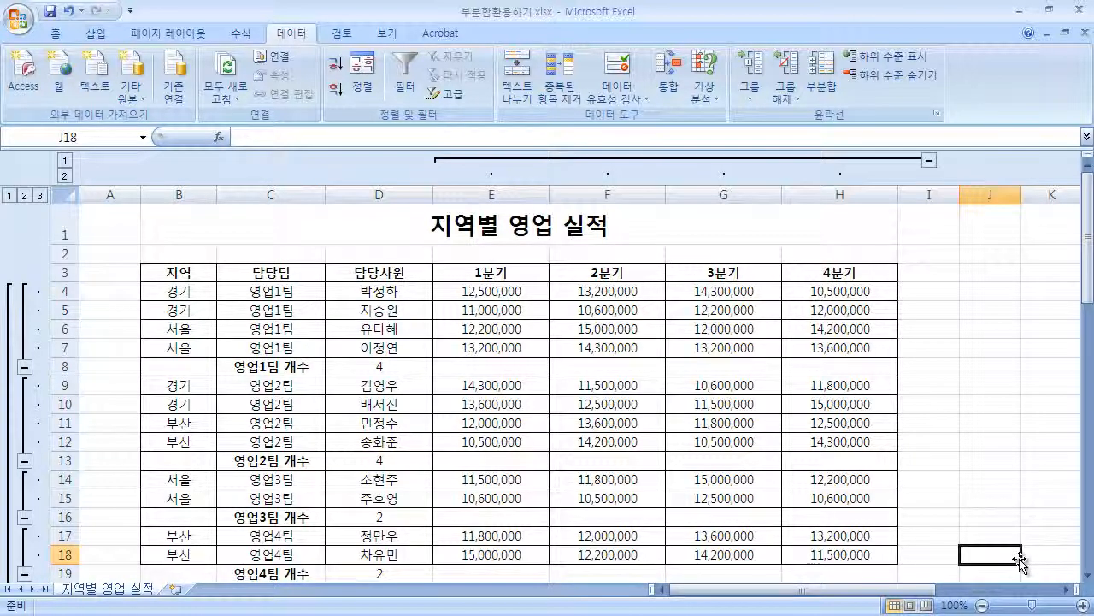